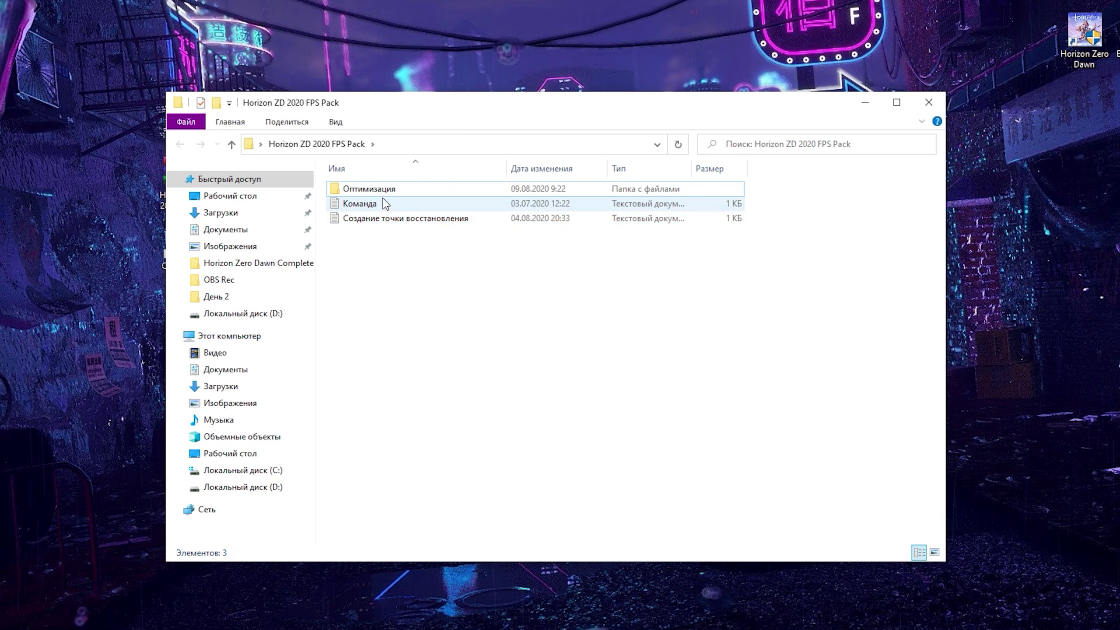
# - Open the Команда text file and copy its powercfg -duplicatescheme command line
pyautogui.doubleClick(399, 205)
pyautogui.moveTo(566, 80); pyautogui.dragTo(190, 75)
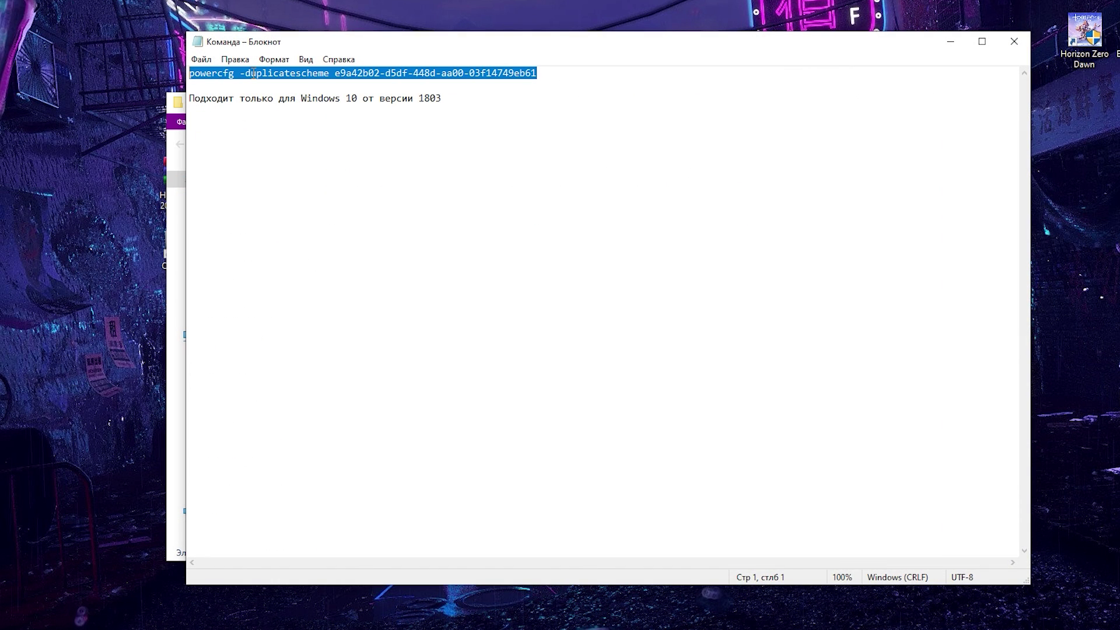
pyautogui.rightClick(252, 70)
pyautogui.click(300, 115)
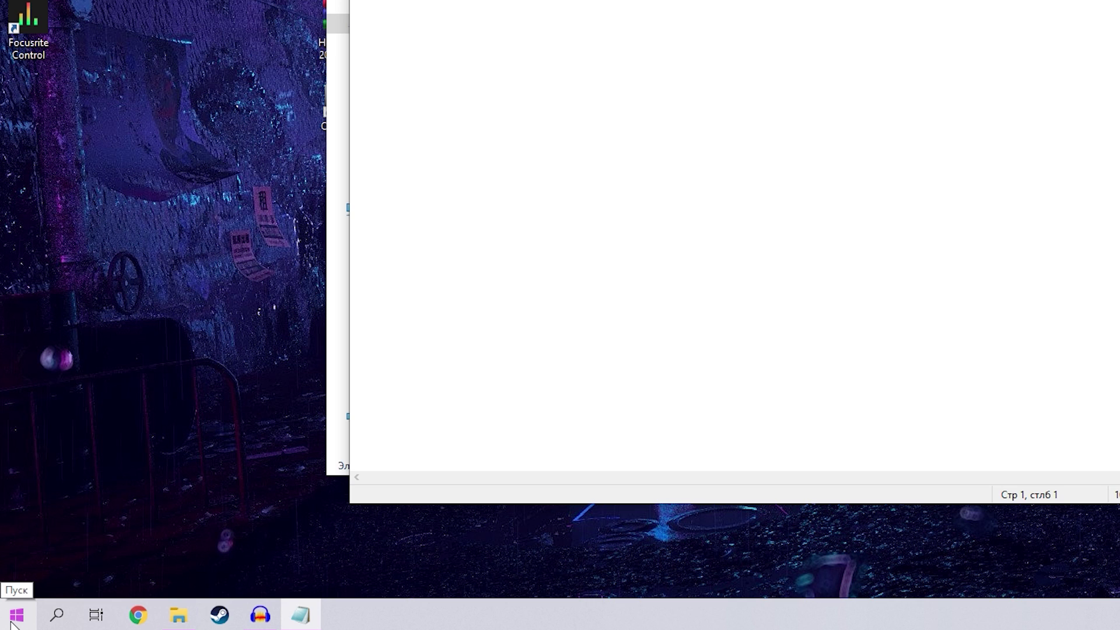
# - Run powercfg -duplicatescheme e9a42b02-d5df-448d-aa00-03f14749eb61 in Windows PowerShell as administrator and close the open windows above the pack folder
pyautogui.rightClick(12, 624)
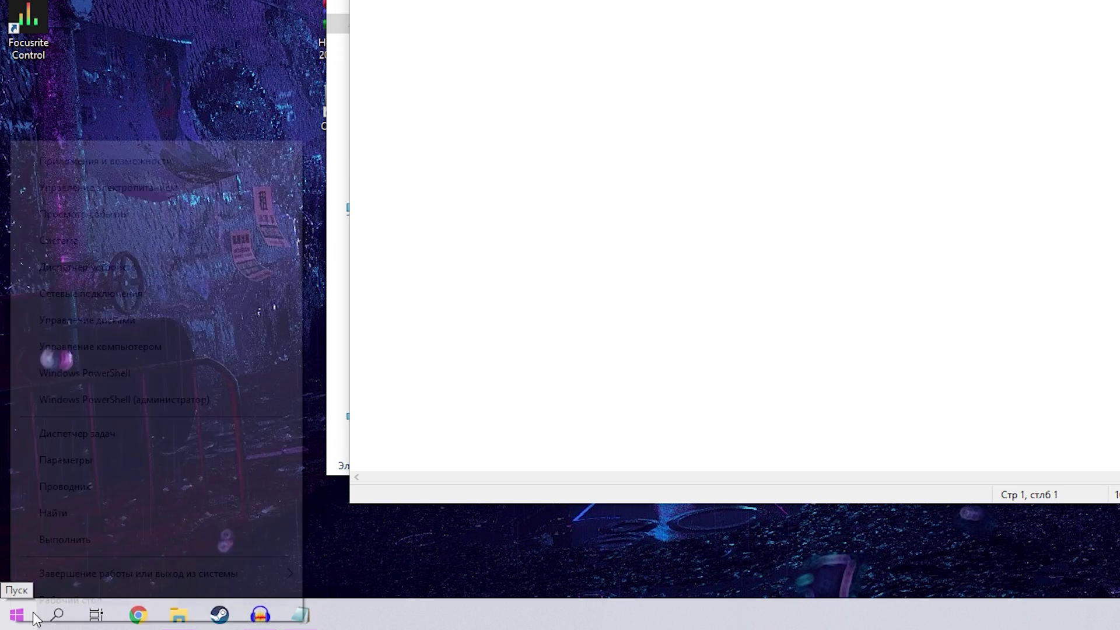
pyautogui.click(190, 408)
pyautogui.click(706, 278)
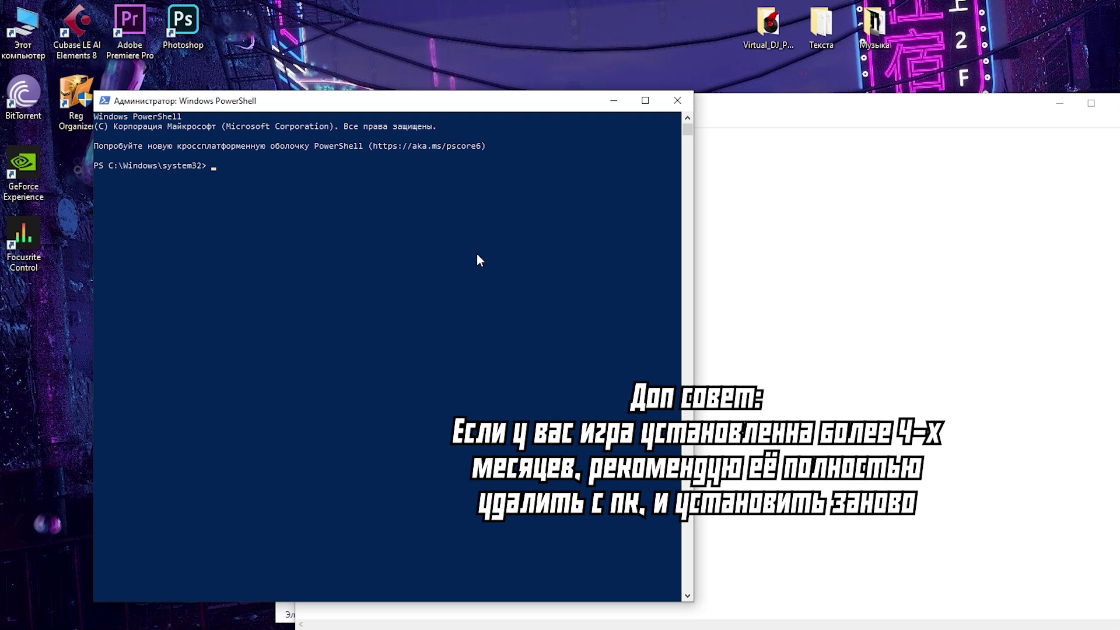
pyautogui.hotkey('ctrl', 'v')
pyautogui.press('Return')
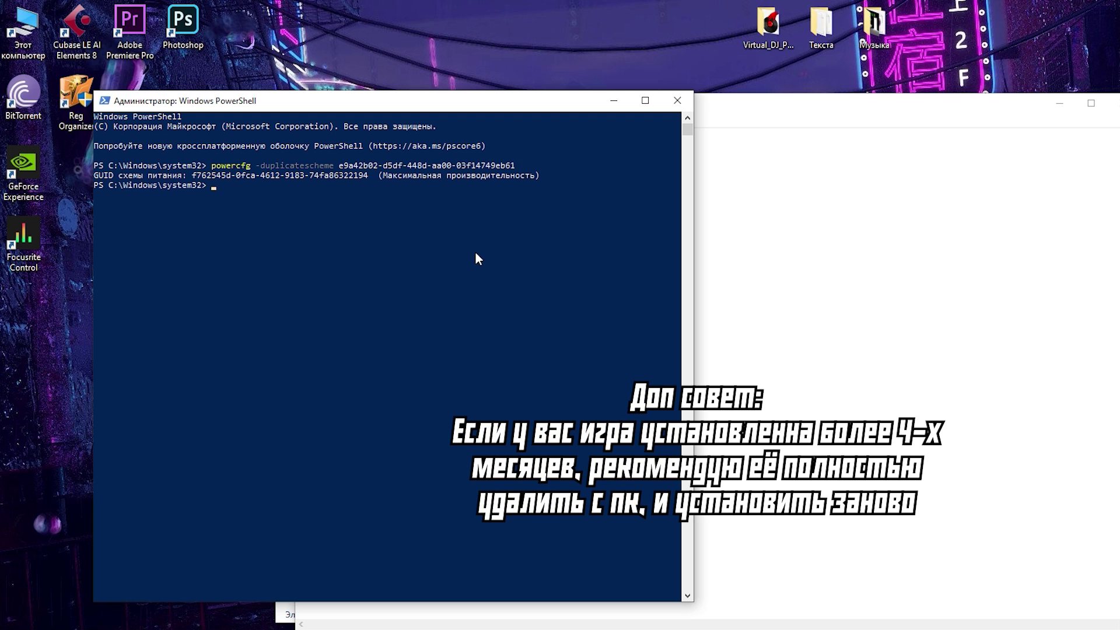
pyautogui.click(677, 100)
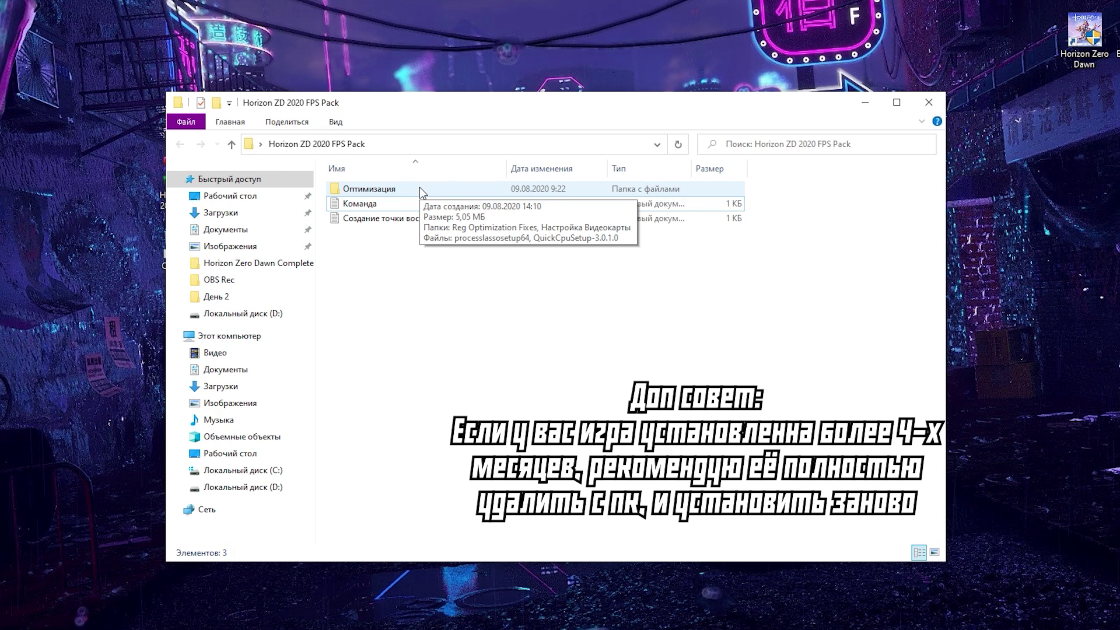
# - Open the Оптимизация folder and look over its subfolders and the processlassosetup64 and QuickCpuSetup-3.0.1.0 installers
pyautogui.doubleClick(418, 187)
pyautogui.click(578, 189)
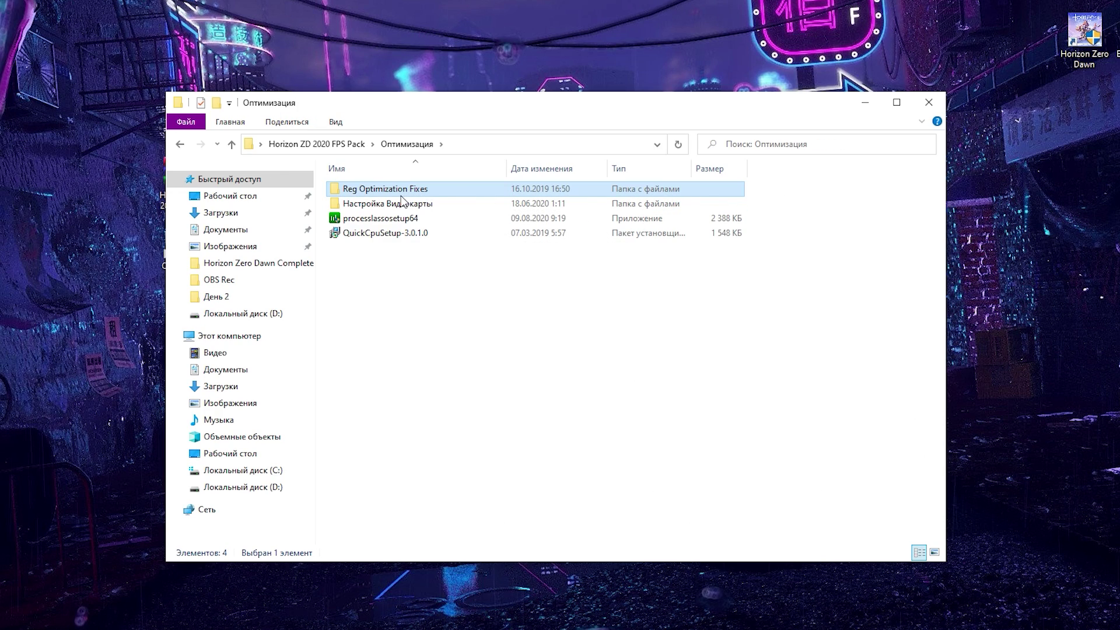
pyautogui.click(386, 205)
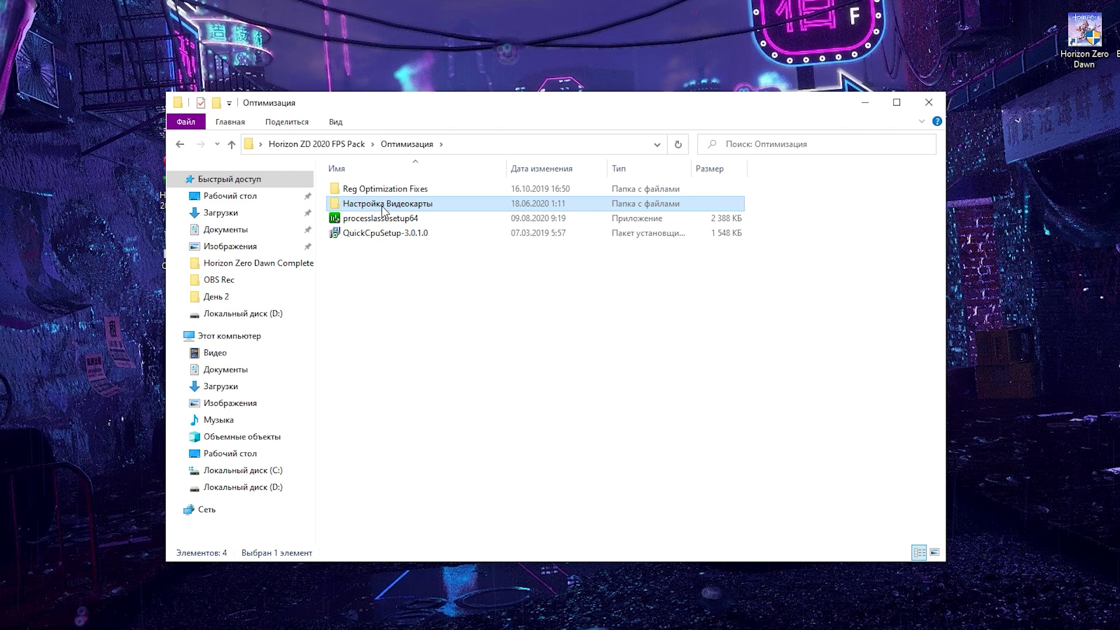
pyautogui.moveTo(419, 261); pyautogui.dragTo(346, 222)
pyautogui.click(414, 233)
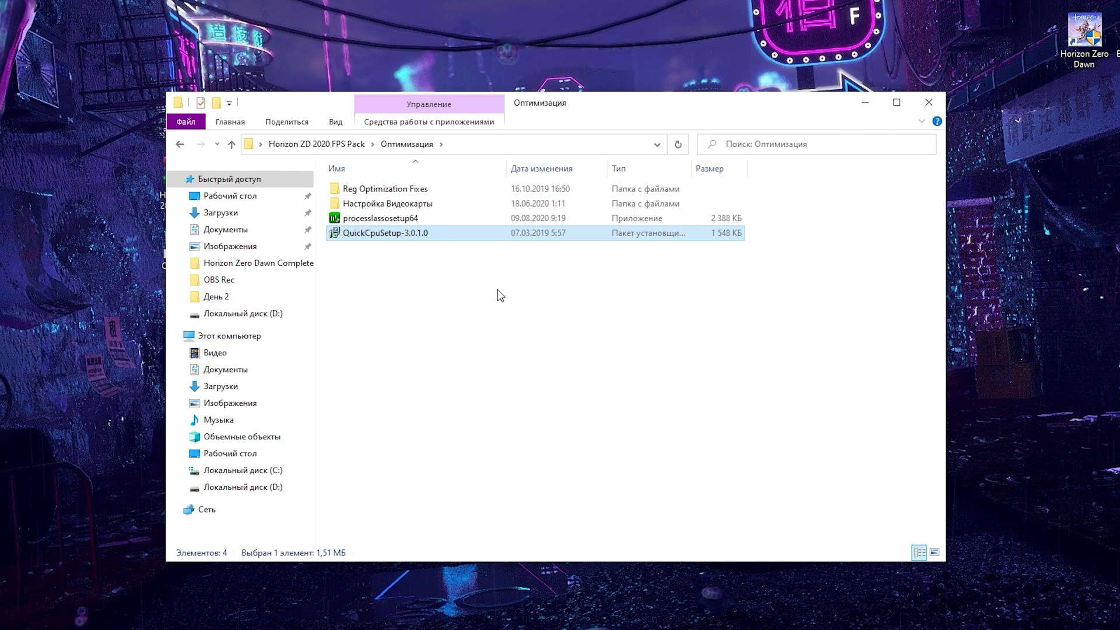
pyautogui.click(500, 295)
# - Review the AMD Radeon graphics settings screenshots in the Настройка Видеокарты folder, including the advanced options, and return to that folder
pyautogui.doubleClick(417, 205)
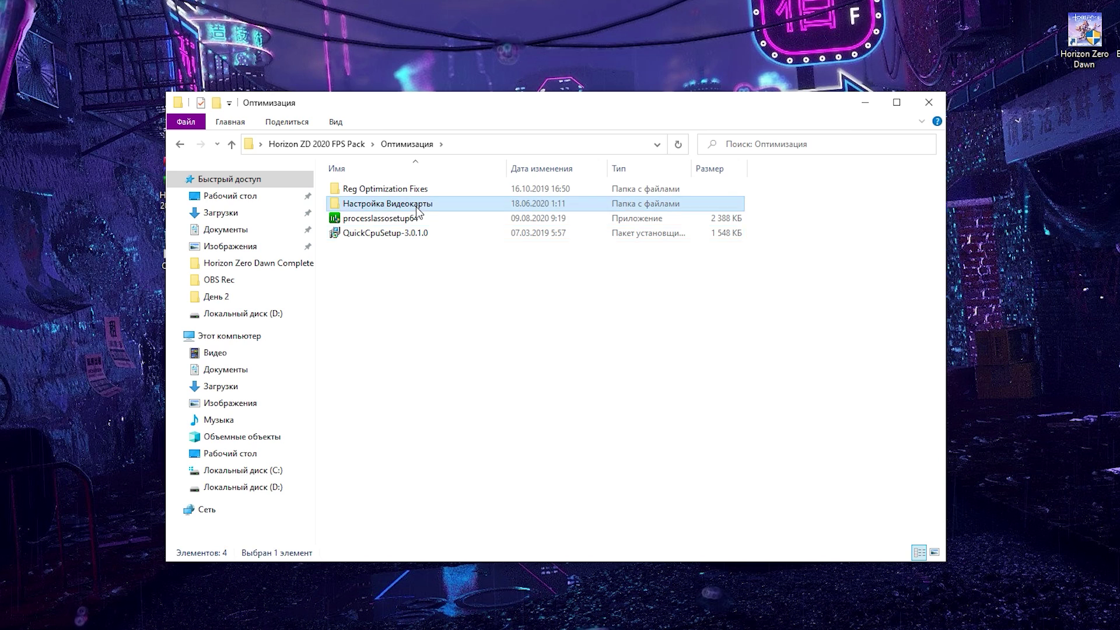
pyautogui.moveTo(409, 195)
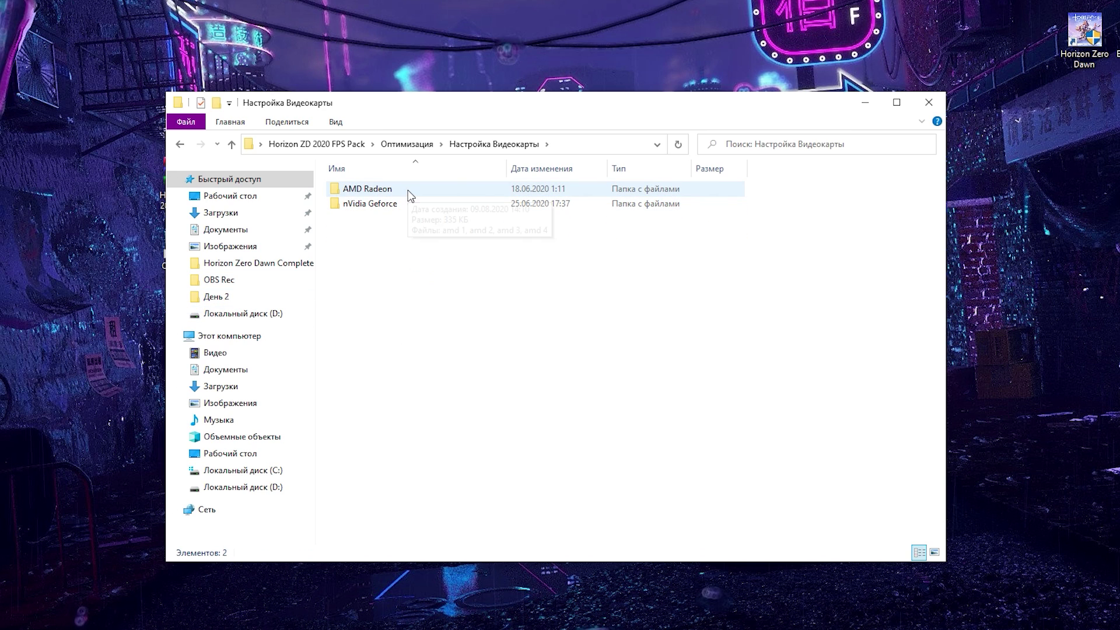
pyautogui.doubleClick(373, 188)
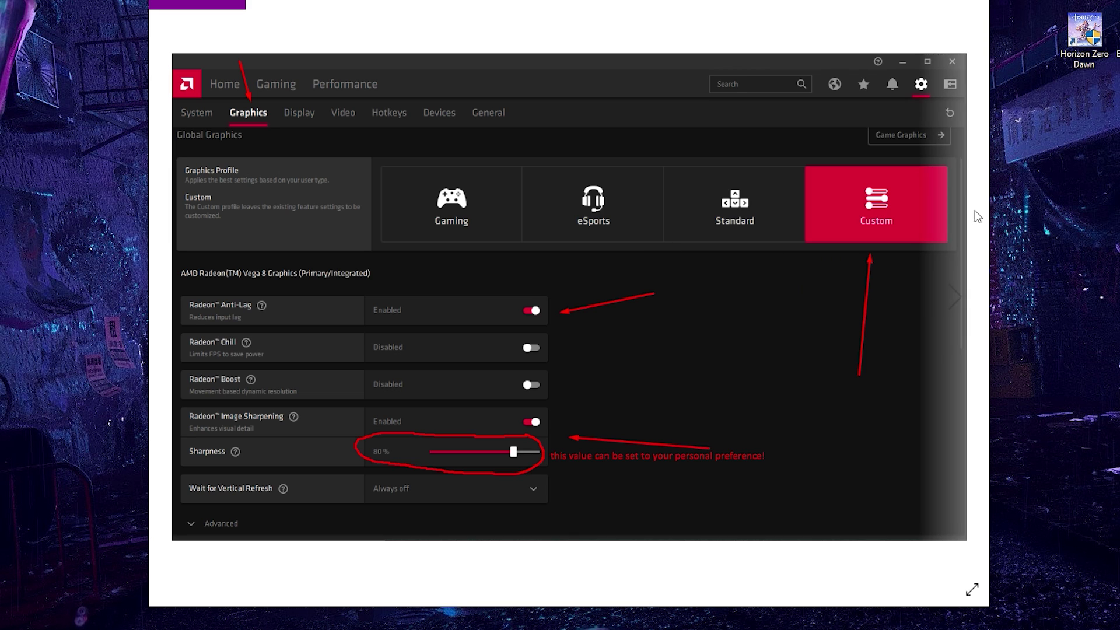
pyautogui.click(963, 270)
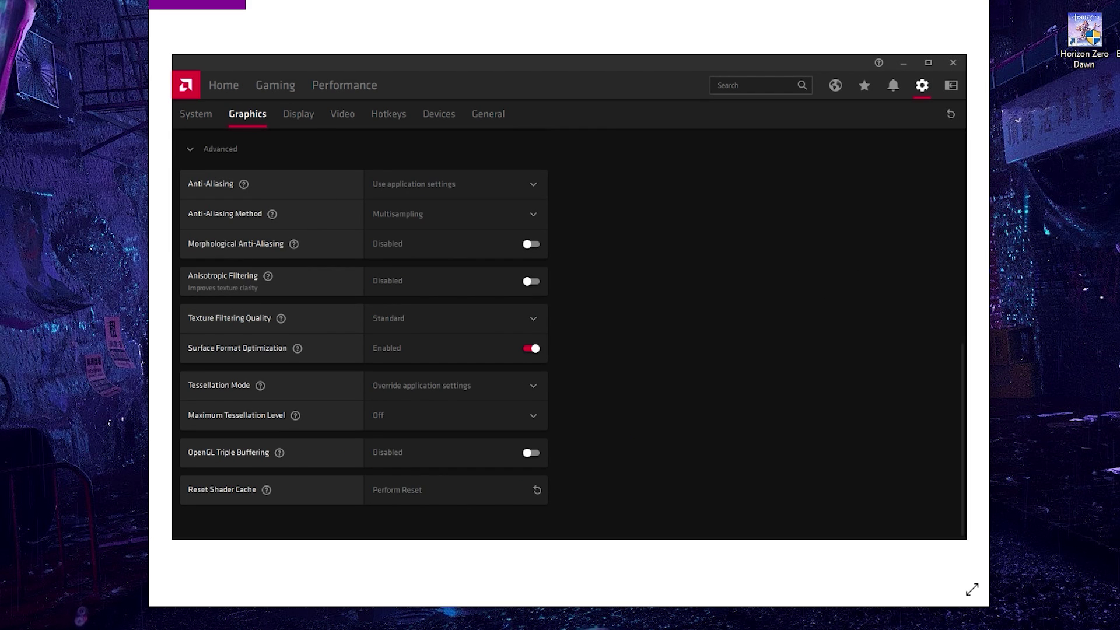
pyautogui.press('Escape')
pyautogui.click(181, 146)
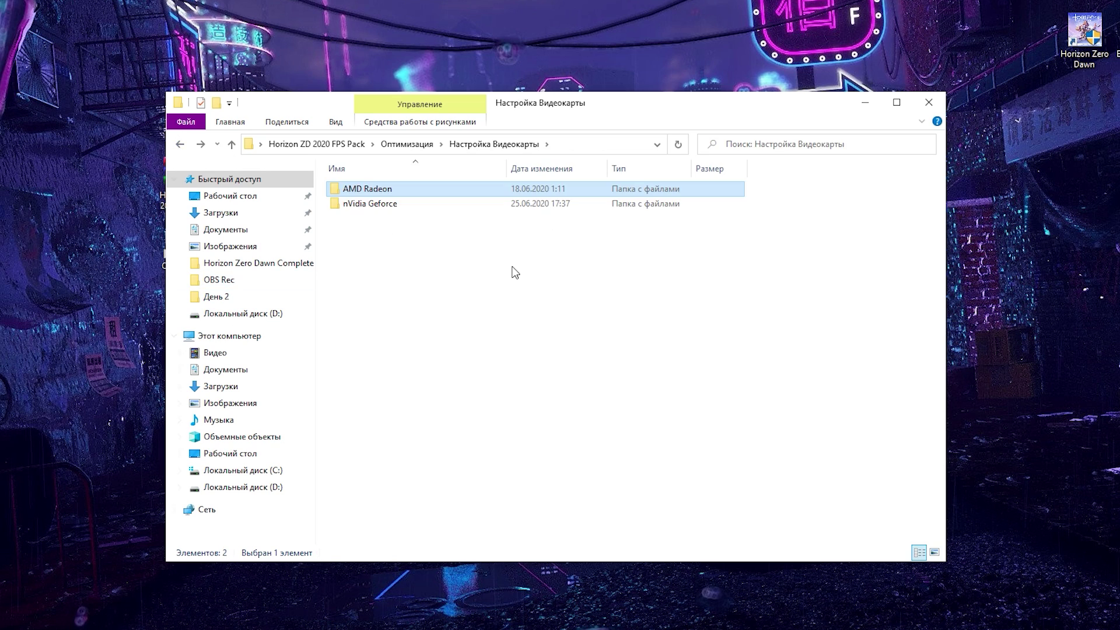
# - Review the nVidia Geforce screenshots of the Manage 3D Settings values and go back to the Оптимизация folder
pyautogui.doubleClick(412, 204)
pyautogui.doubleClick(514, 200)
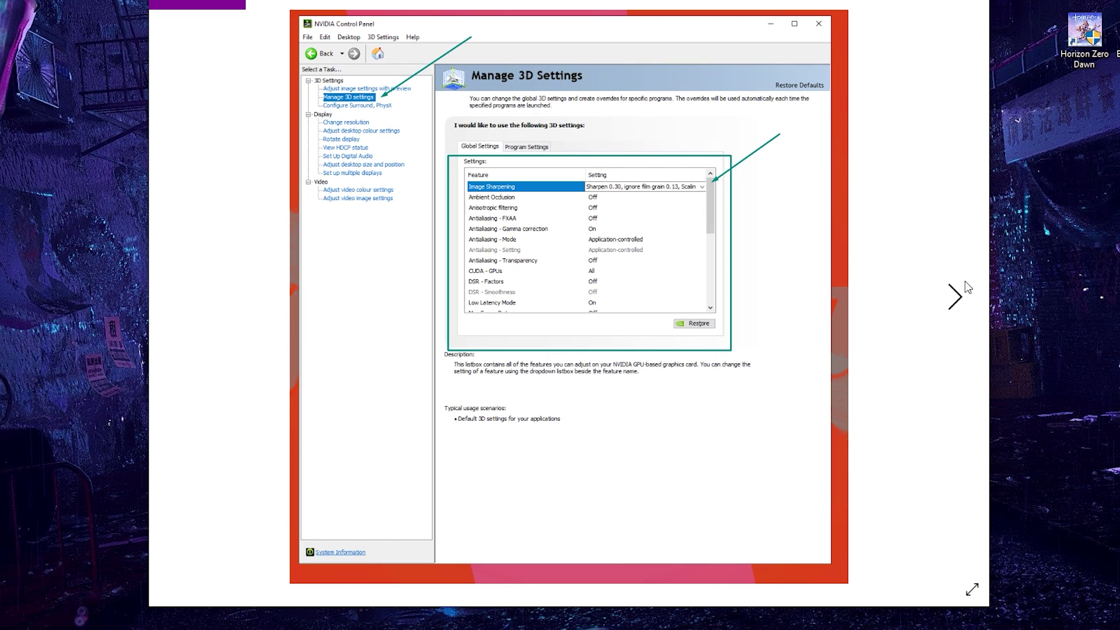
pyautogui.click(966, 285)
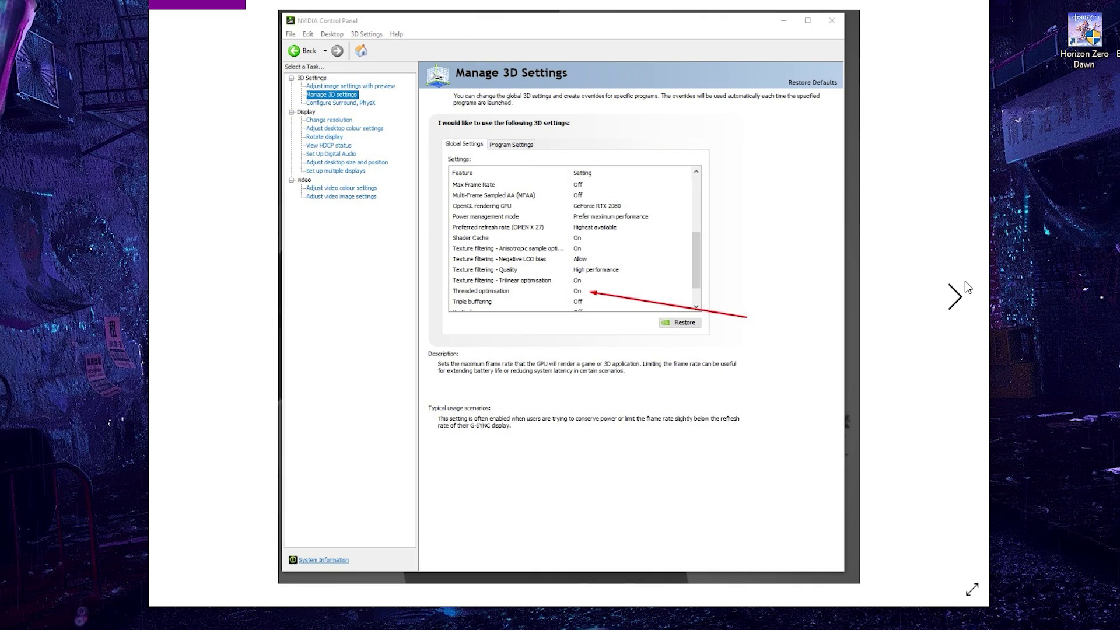
pyautogui.click(966, 285)
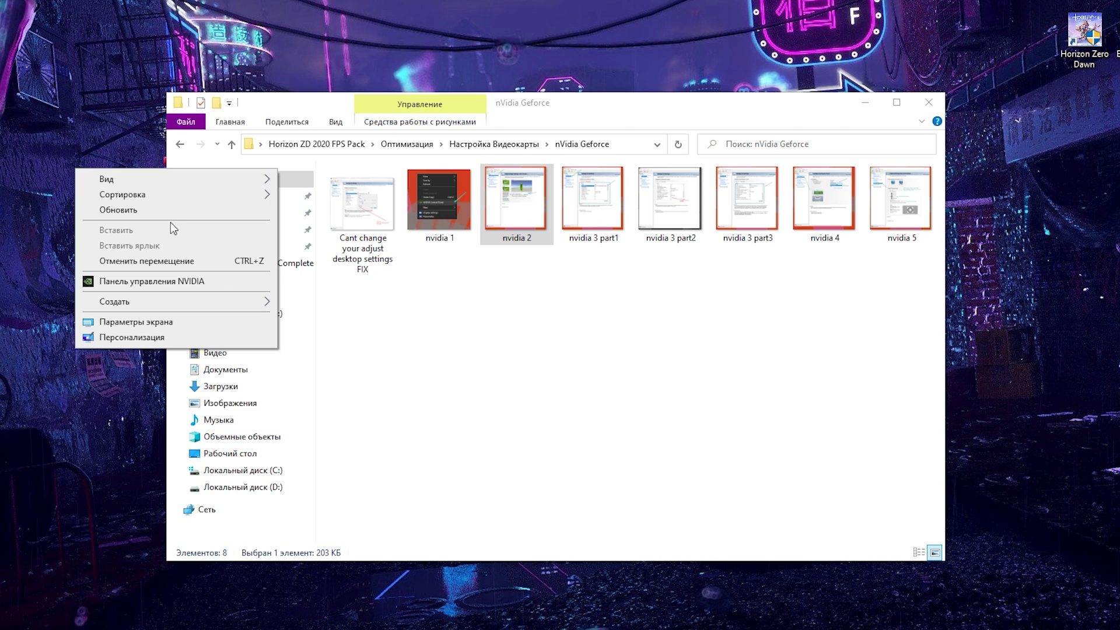
pyautogui.click(180, 144)
pyautogui.click(180, 143)
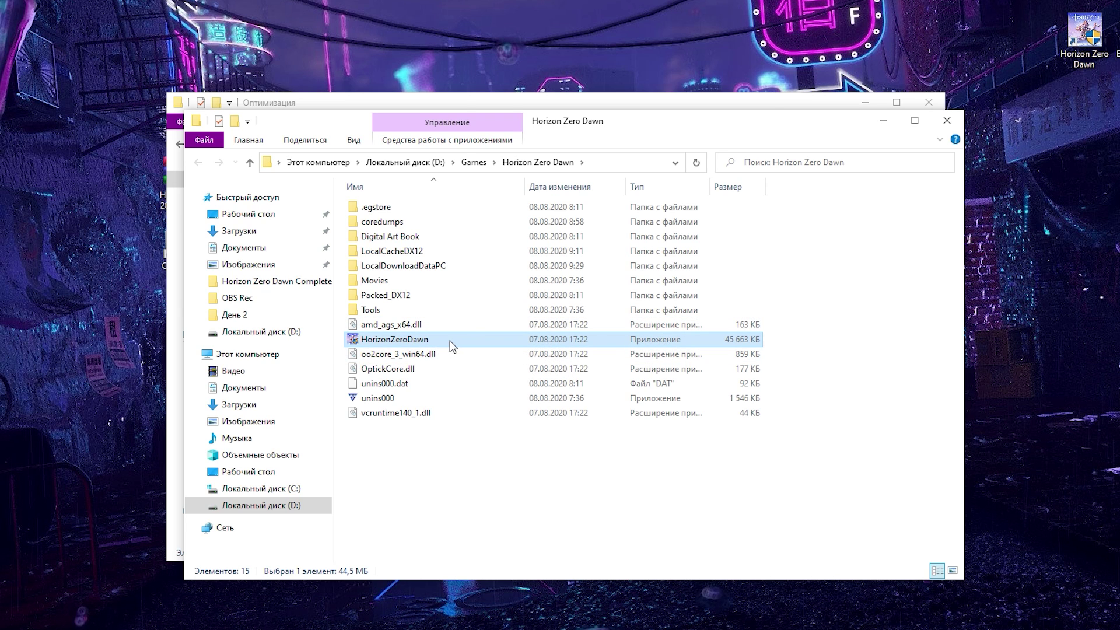
# - Disable fullscreen optimizations in the compatibility properties of the HorizonZeroDawn application in D:\Games\Horizon Zero Dawn
pyautogui.rightClick(450, 349)
pyautogui.click(525, 329)
pyautogui.click(587, 336)
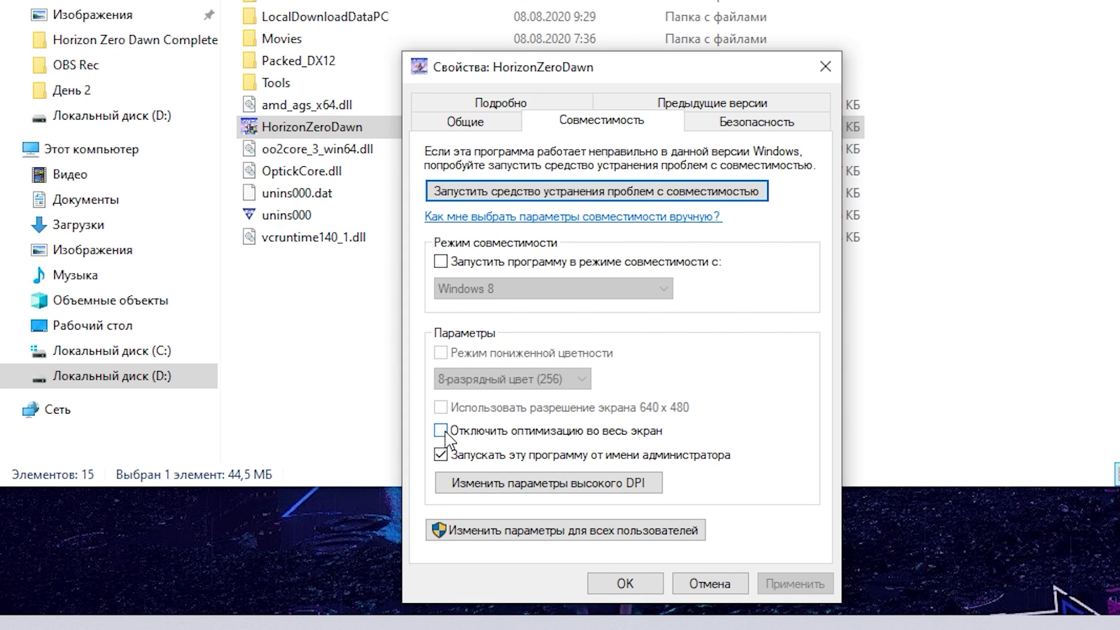
pyautogui.click(442, 432)
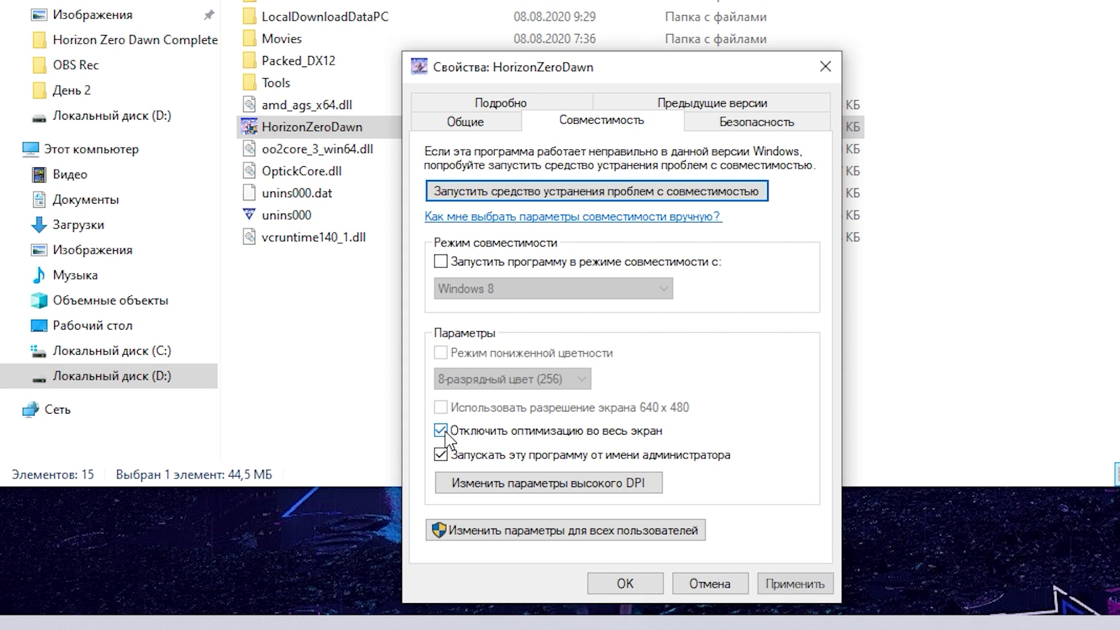
pyautogui.click(816, 586)
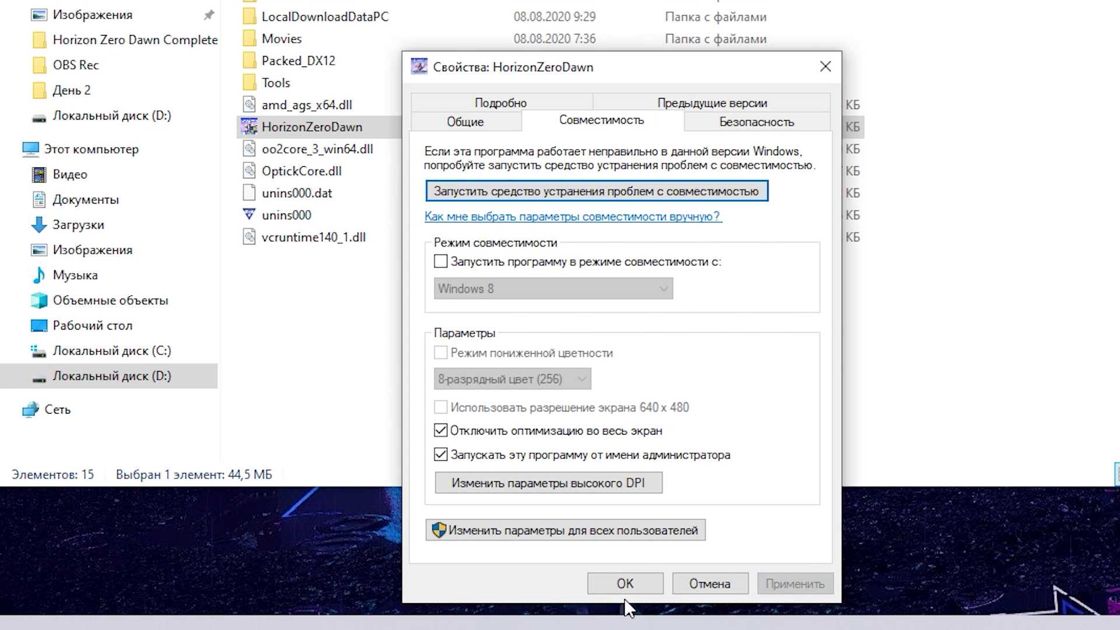
pyautogui.click(625, 584)
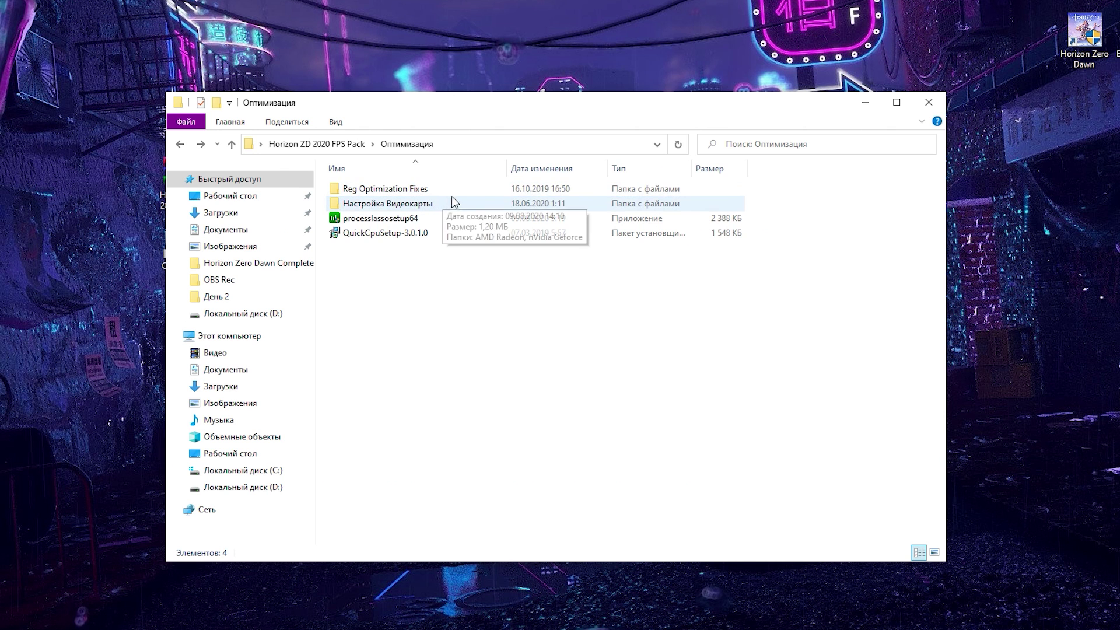
# - Open the Reg Optimization Fixes folder and select its six registry files
pyautogui.click(455, 189)
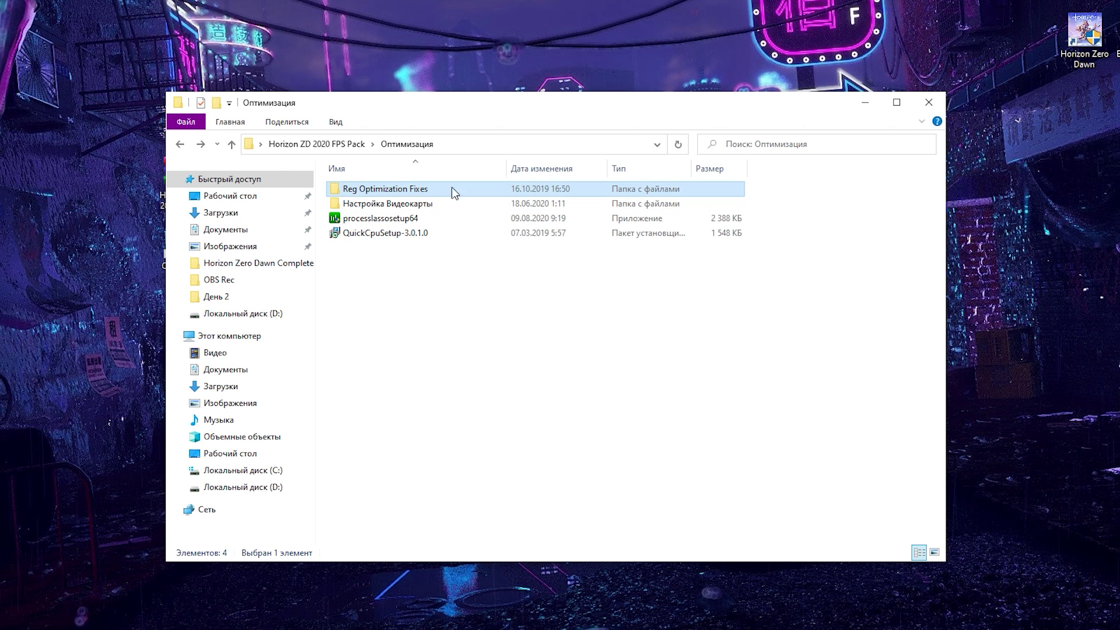
pyautogui.doubleClick(468, 191)
pyautogui.moveTo(469, 360); pyautogui.dragTo(385, 205)
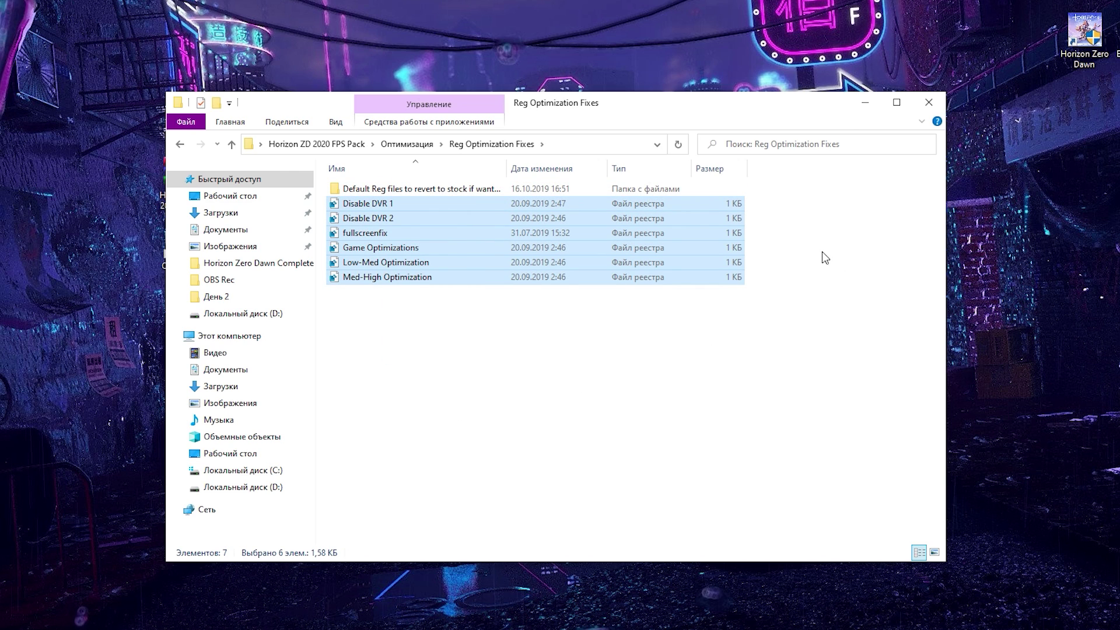
# - Examine the Disable DVR 1 and Disable DVR 2 registry files and the actions available for each
pyautogui.keyDown('shift'); pyautogui.click(724, 217); pyautogui.keyUp('shift')
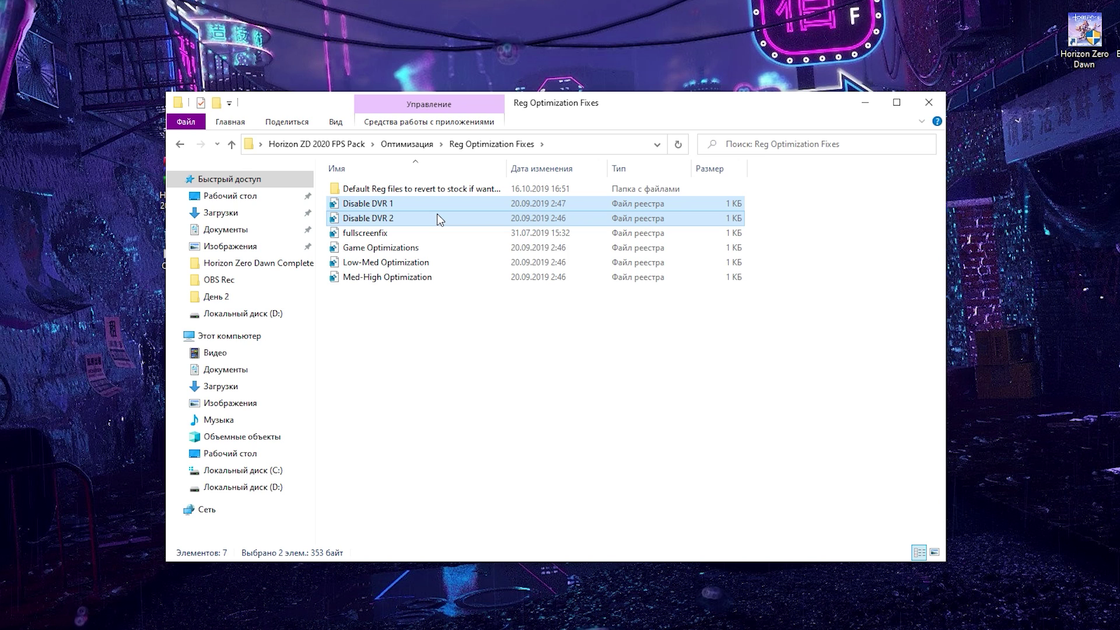
pyautogui.click(390, 204)
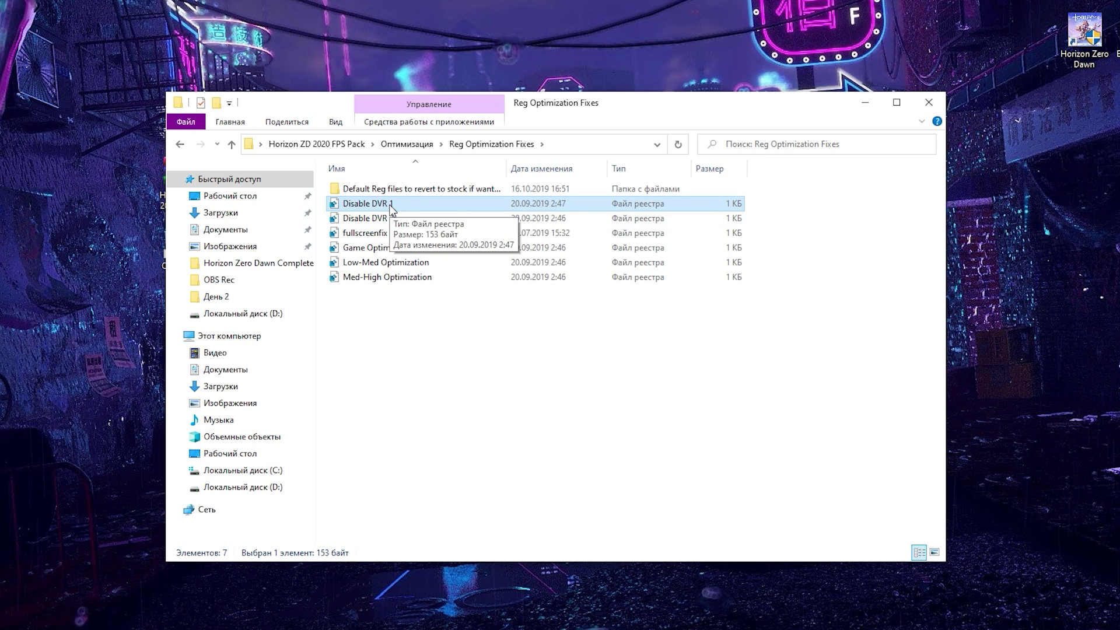
pyautogui.rightClick(390, 206)
pyautogui.click(369, 219)
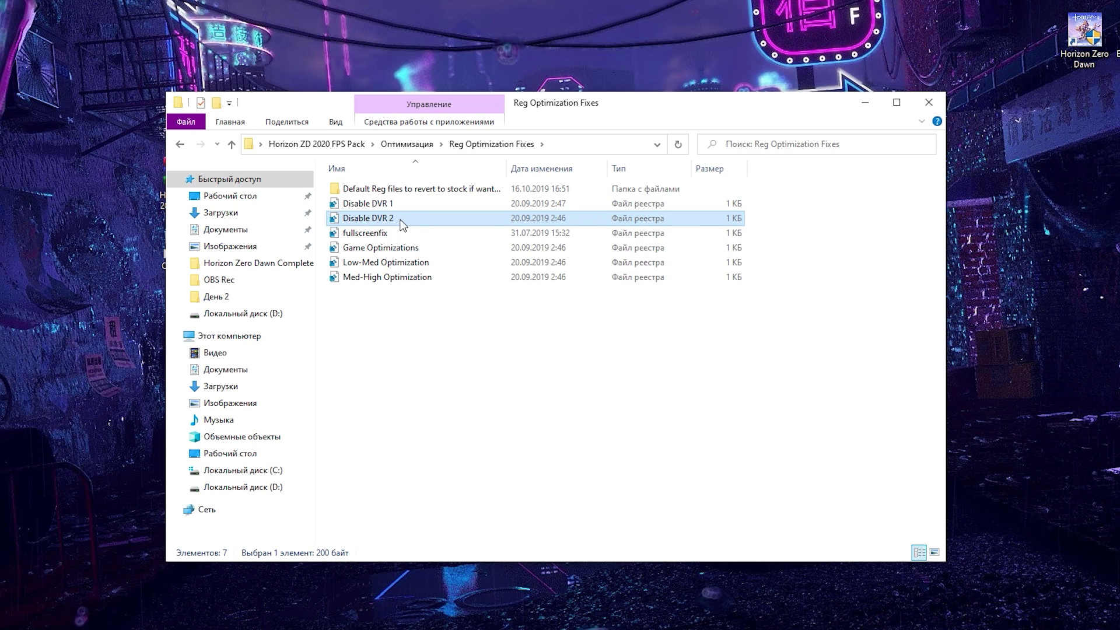
pyautogui.rightClick(401, 220)
pyautogui.click(842, 230)
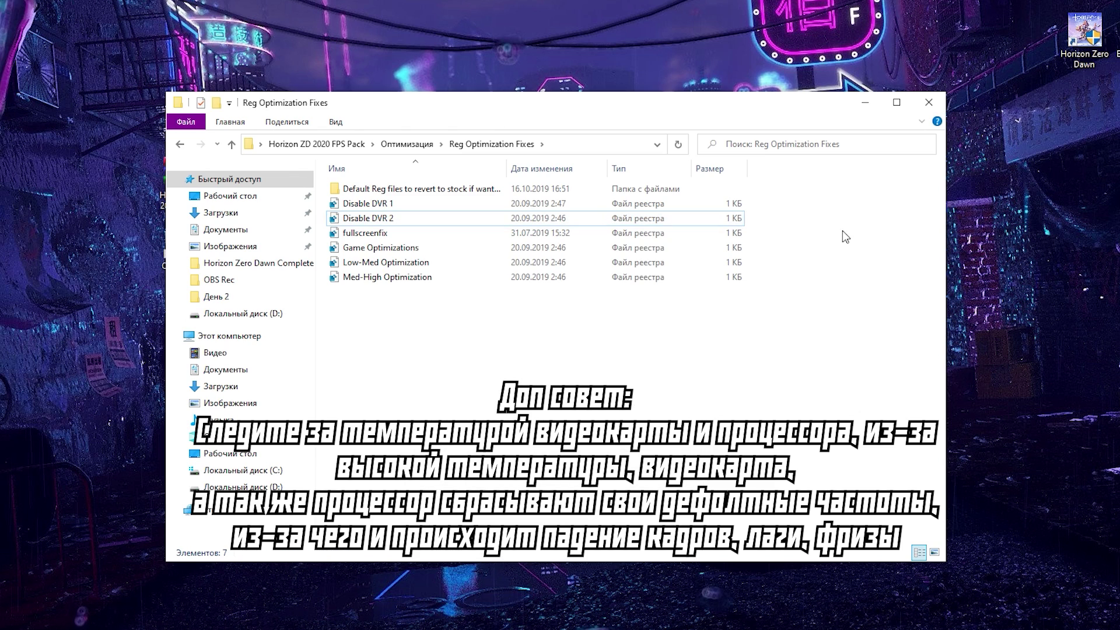
# - Examine the fullscreenfix and Game Optimizations registry files and the actions available for each
pyautogui.moveTo(842, 229); pyautogui.dragTo(361, 248)
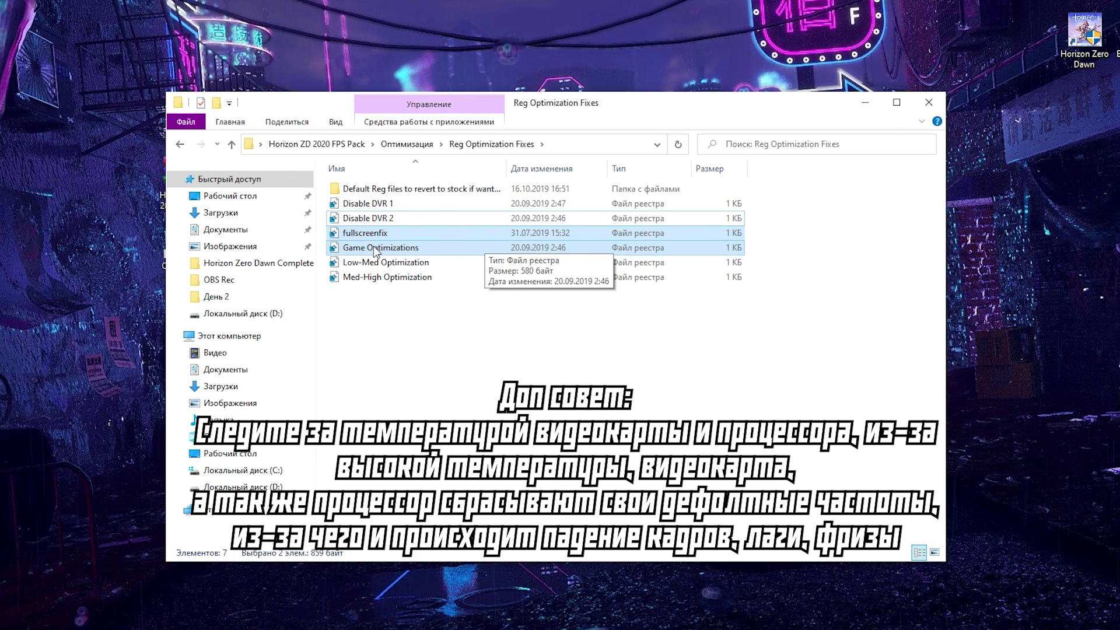
pyautogui.click(780, 241)
pyautogui.rightClick(402, 234)
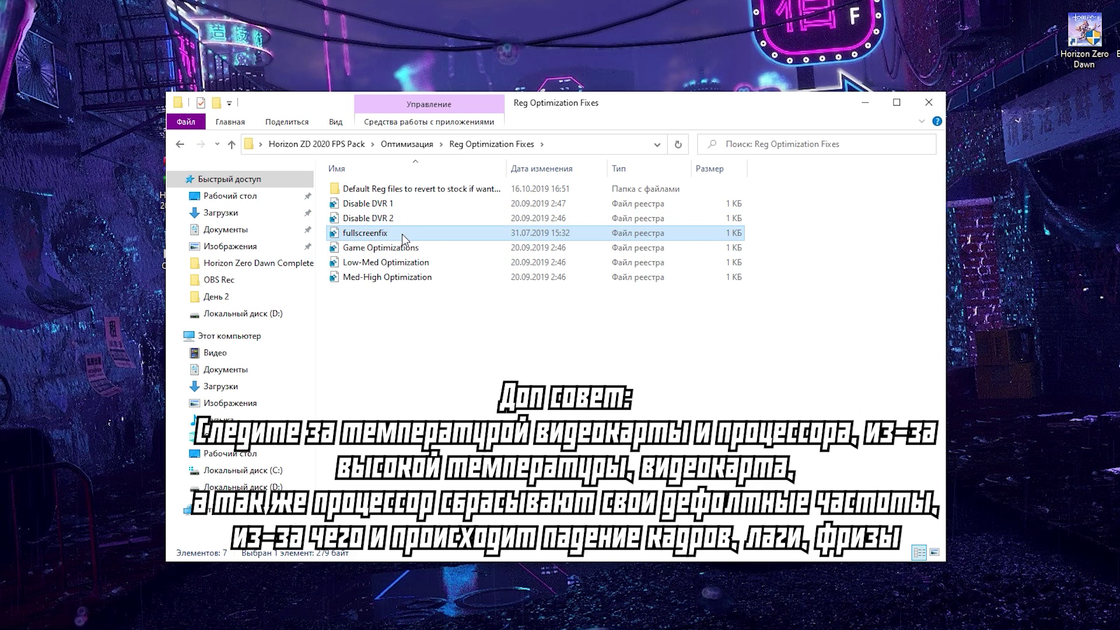
pyautogui.click(389, 250)
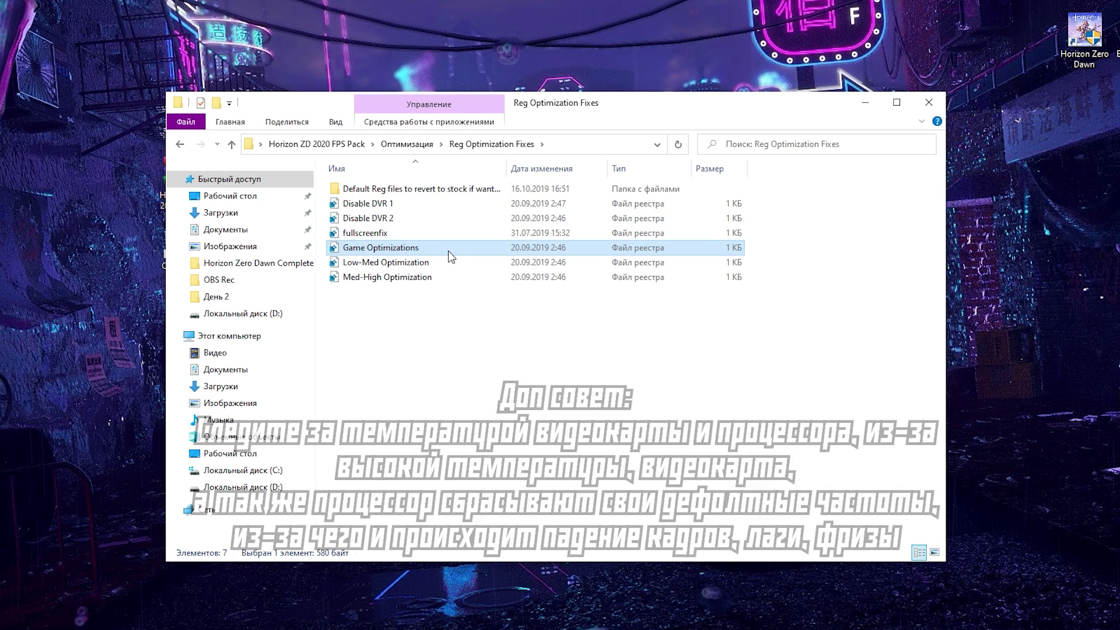
pyautogui.rightClick(514, 251)
pyautogui.click(377, 329)
# - Compare the Low-Med Optimization and Med-High Optimization registry files and leave Med-High Optimization selected
pyautogui.moveTo(494, 388); pyautogui.dragTo(424, 270)
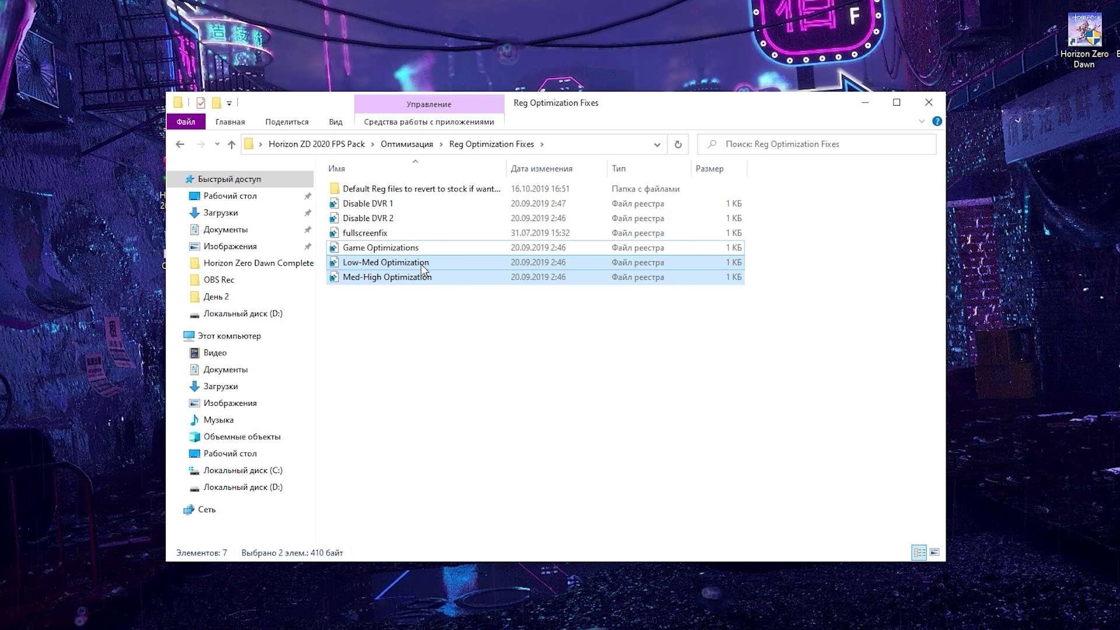
pyautogui.click(402, 278)
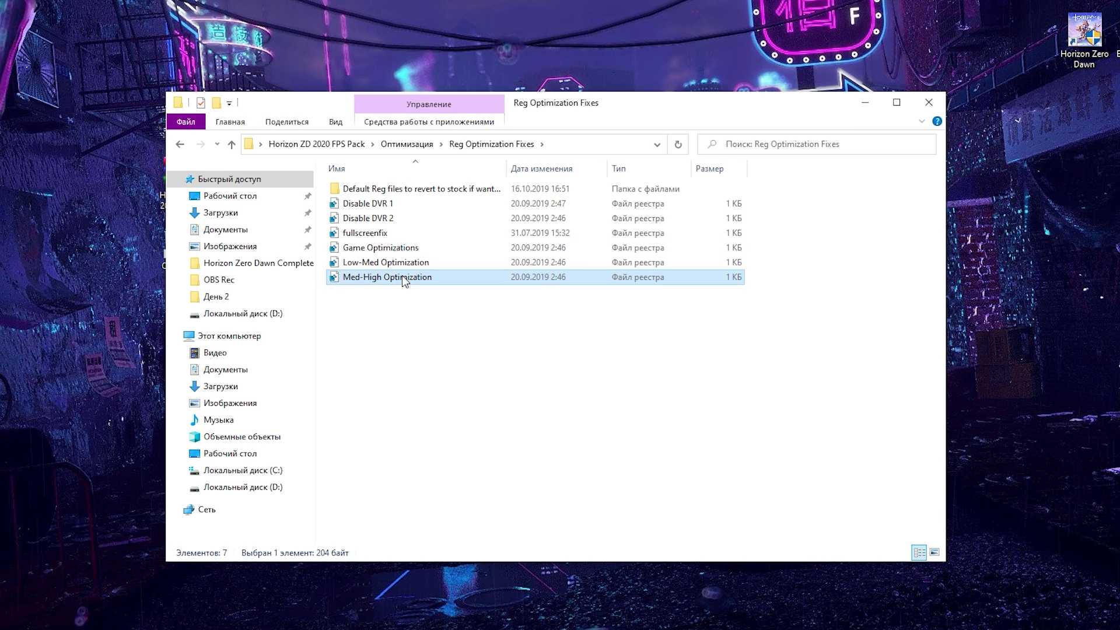
pyautogui.click(390, 267)
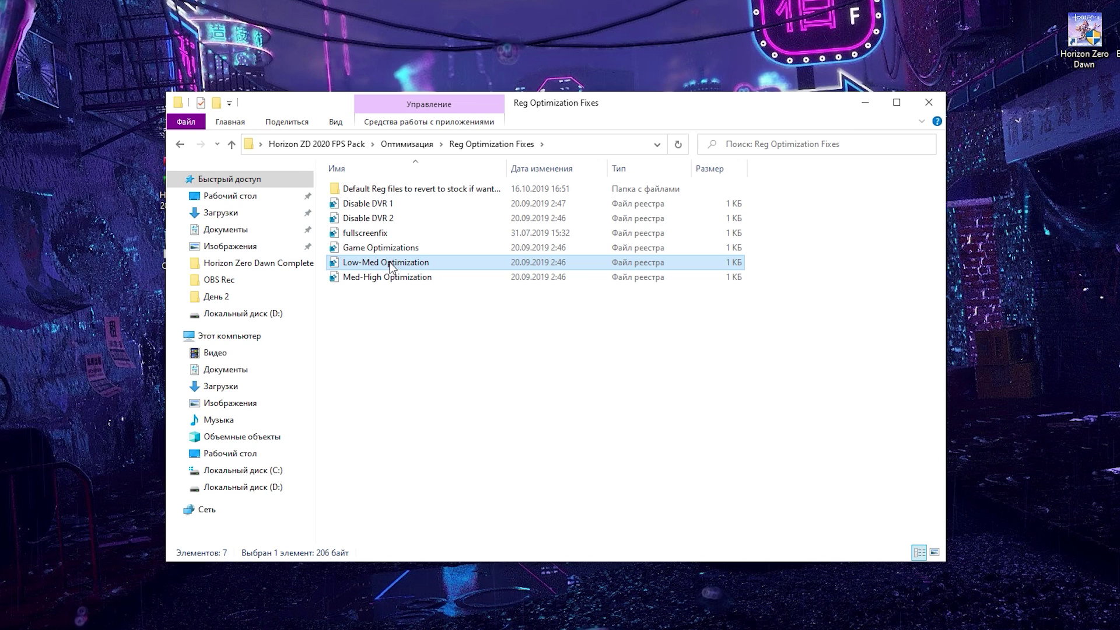
pyautogui.click(395, 280)
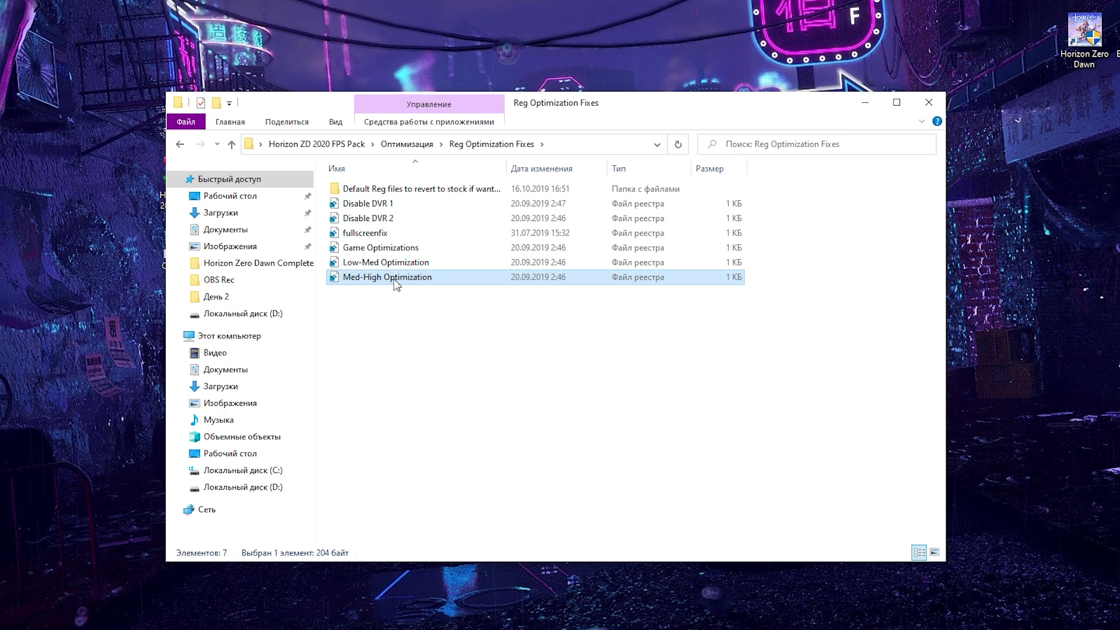
# - Examine the actions available for Med-High Optimization and highlight the six registry files from Disable DVR 1 to Med-High Optimization
pyautogui.rightClick(434, 277)
pyautogui.click(370, 313)
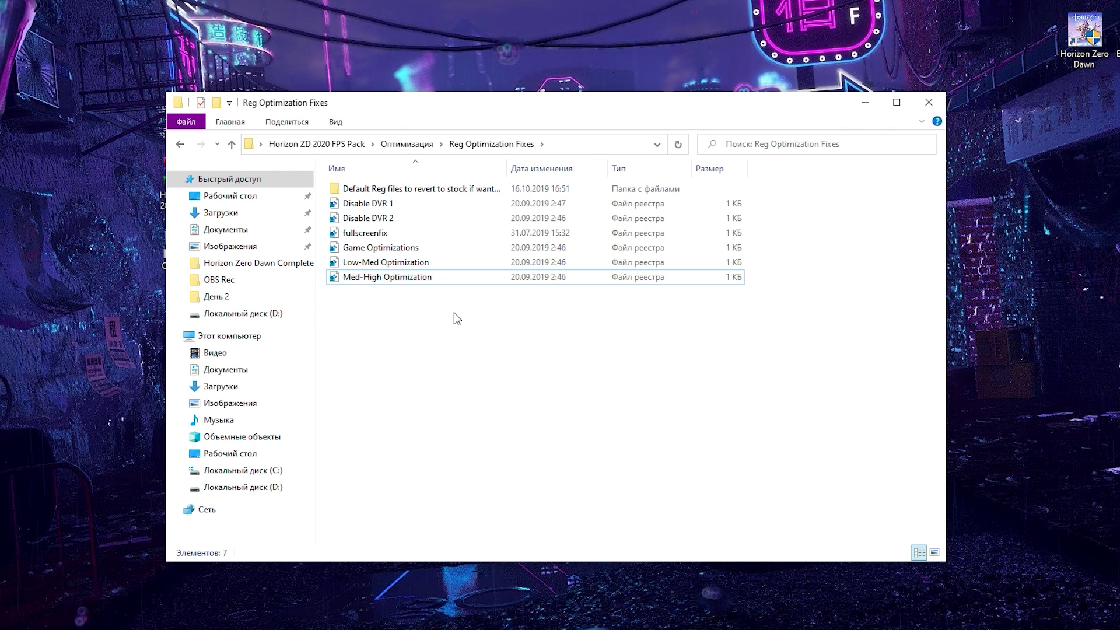
pyautogui.keyDown('shift'); pyautogui.click(447, 204); pyautogui.keyUp('shift')
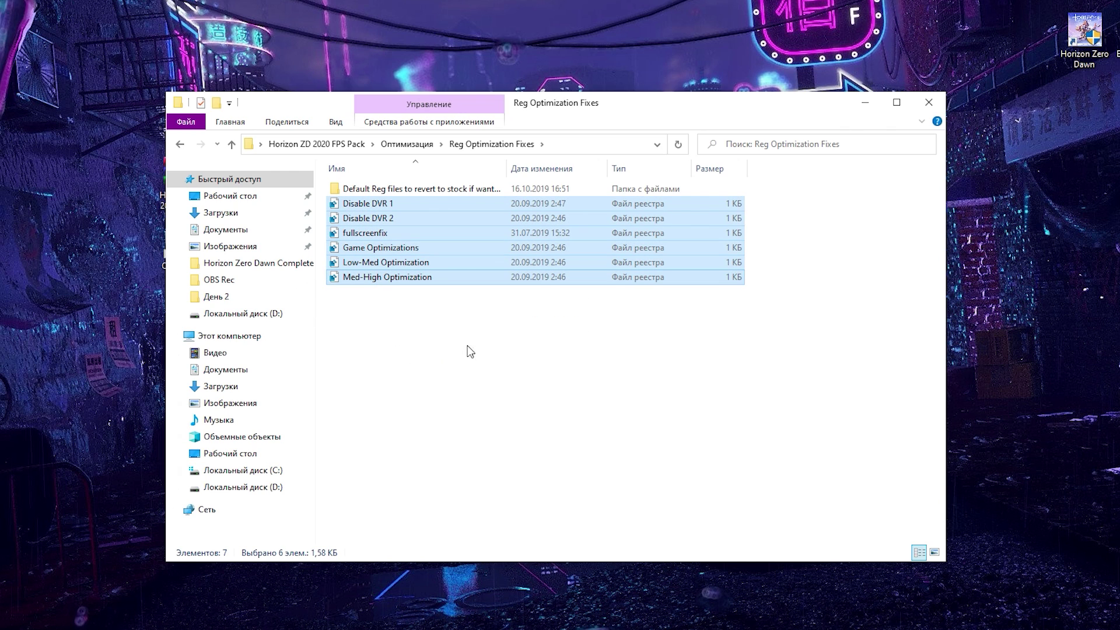
pyautogui.click(449, 349)
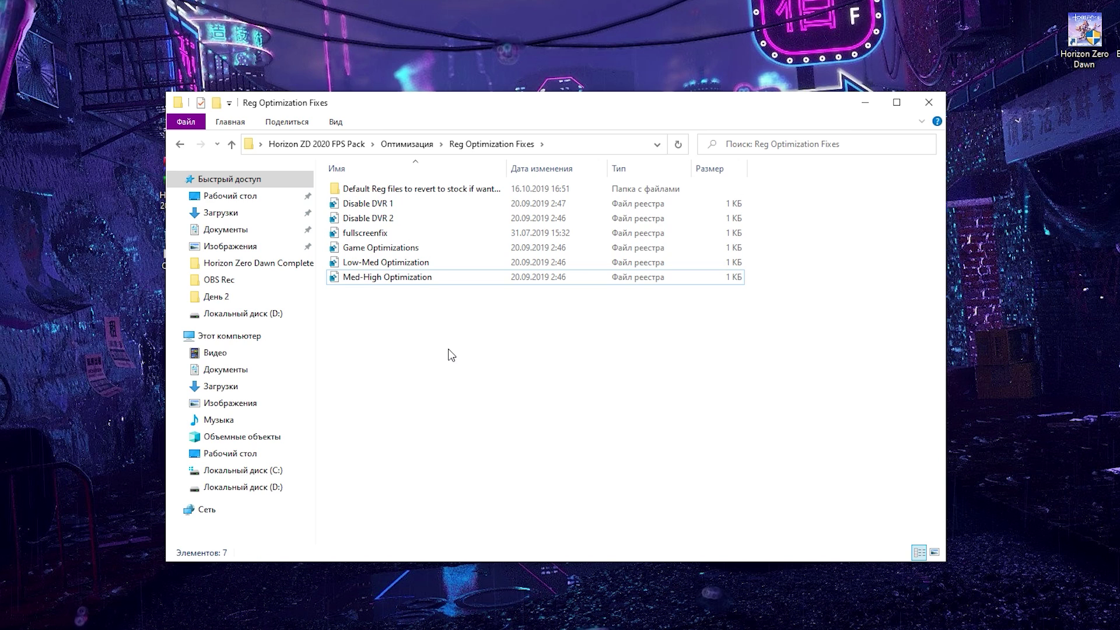
# - Open the "Default Reg files to revert to stock if wanted" folder and highlight its five Re-Enable registry files
pyautogui.click(395, 190)
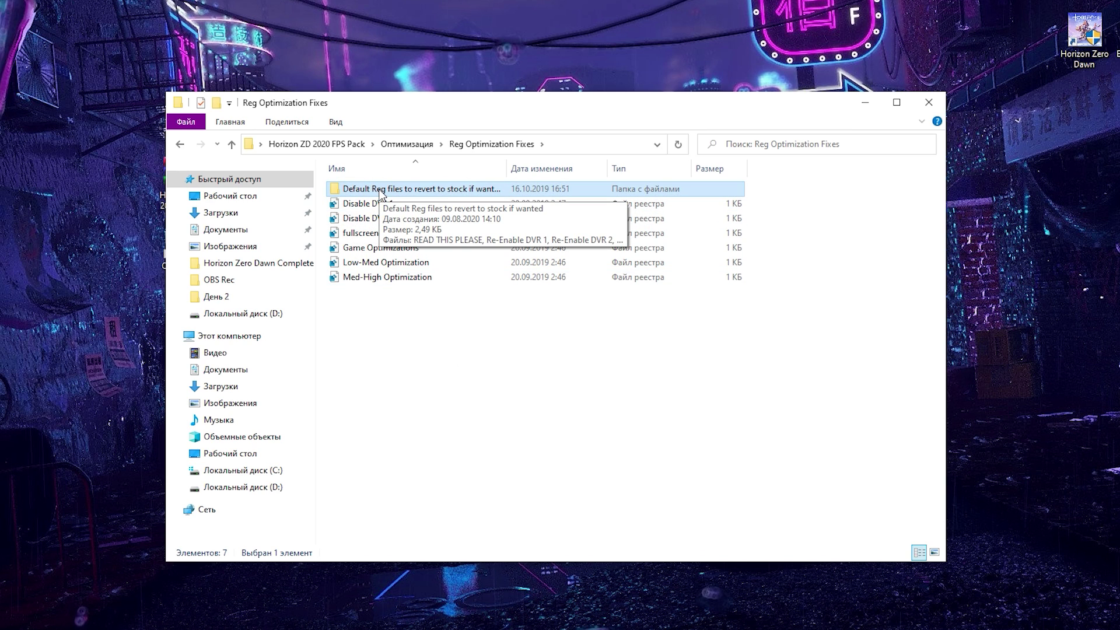
pyautogui.doubleClick(380, 189)
pyautogui.moveTo(767, 197); pyautogui.dragTo(630, 268)
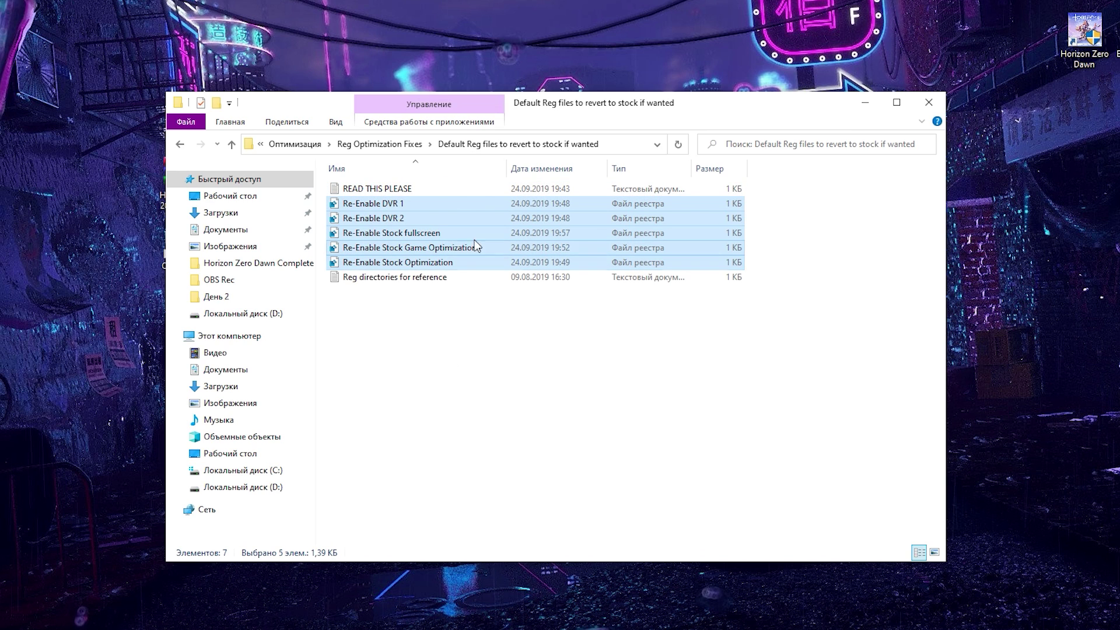
pyautogui.click(828, 236)
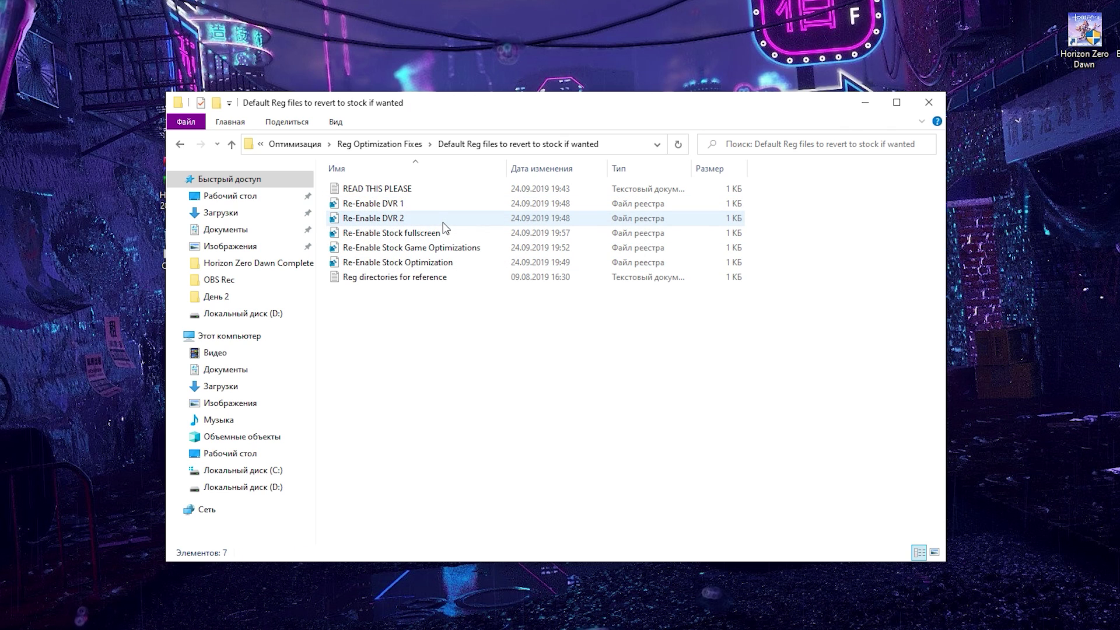
# - Match Disable DVR 1 with the Re-Enable DVR 1 and Re-Enable DVR 2 revert files and examine their available actions
pyautogui.click(180, 144)
pyautogui.click(384, 203)
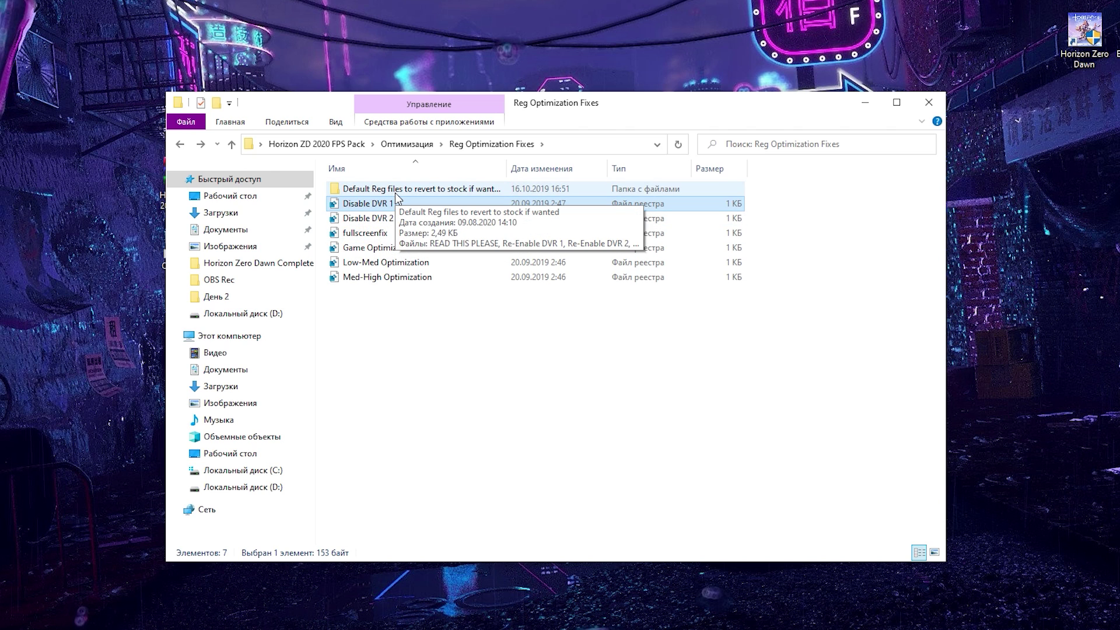
pyautogui.doubleClick(395, 193)
pyautogui.click(381, 207)
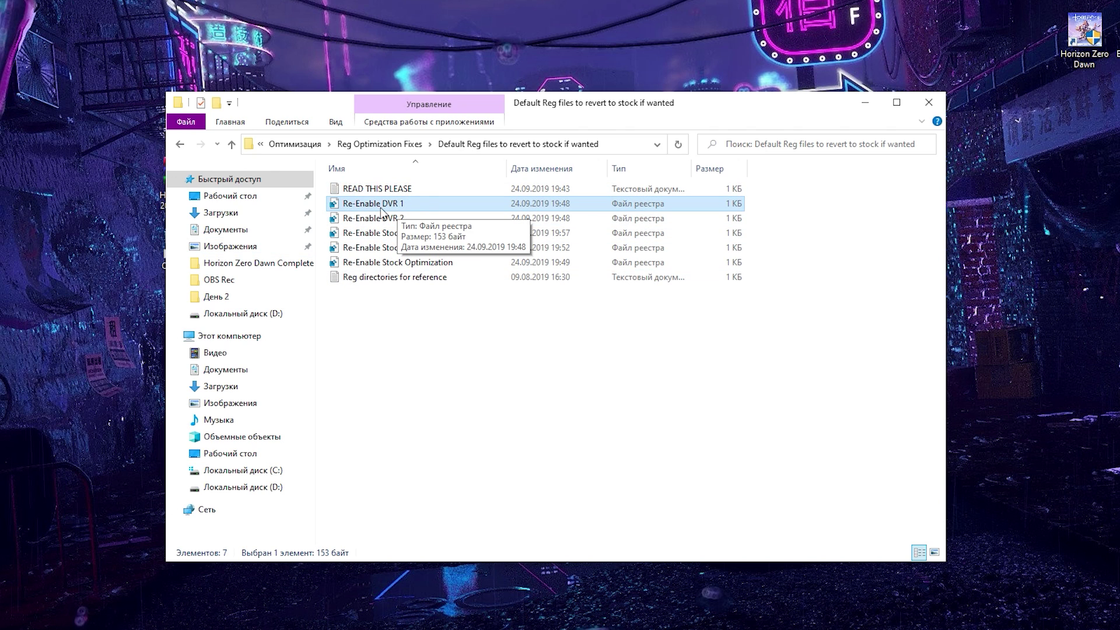
pyautogui.rightClick(426, 203)
pyautogui.click(417, 218)
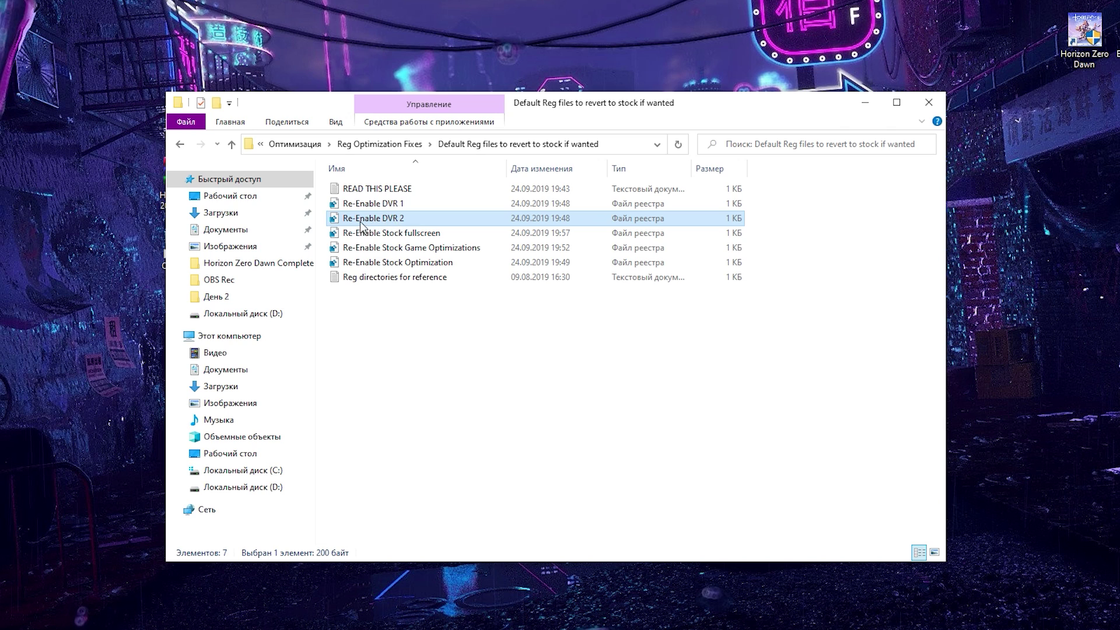
pyautogui.rightClick(433, 226)
pyautogui.click(387, 222)
# - Match the Game Optimizations file with its revert counterpart, looking at Re-Enable Stock fullscreen and Re-Enable Stock Game Optimizations
pyautogui.hotkey('alt', 'Left')
pyautogui.click(386, 247)
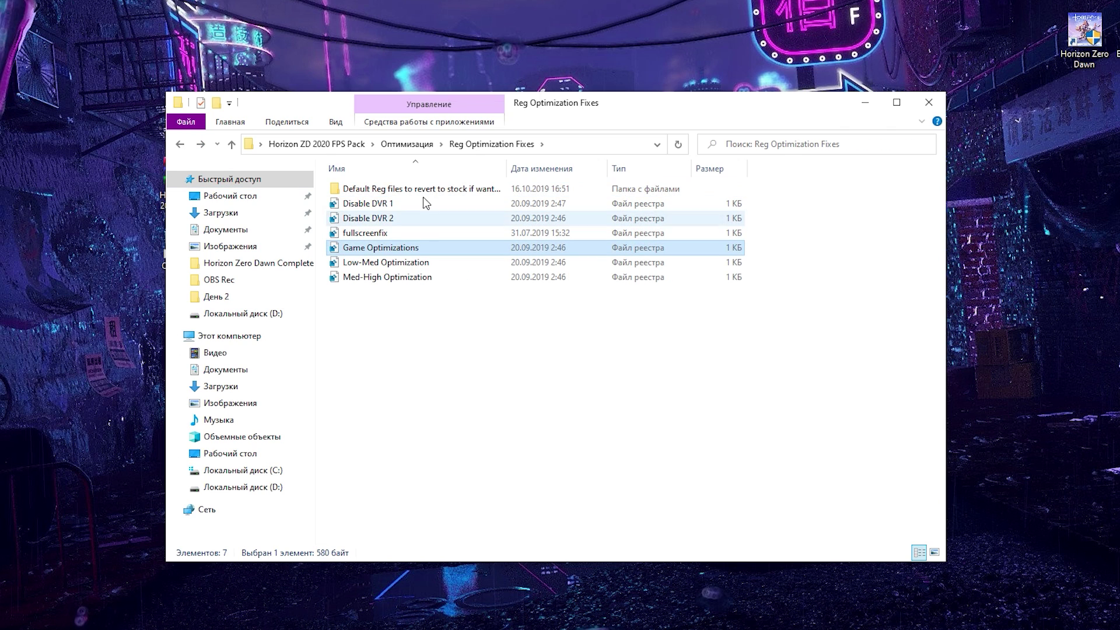
pyautogui.doubleClick(422, 188)
pyautogui.click(421, 236)
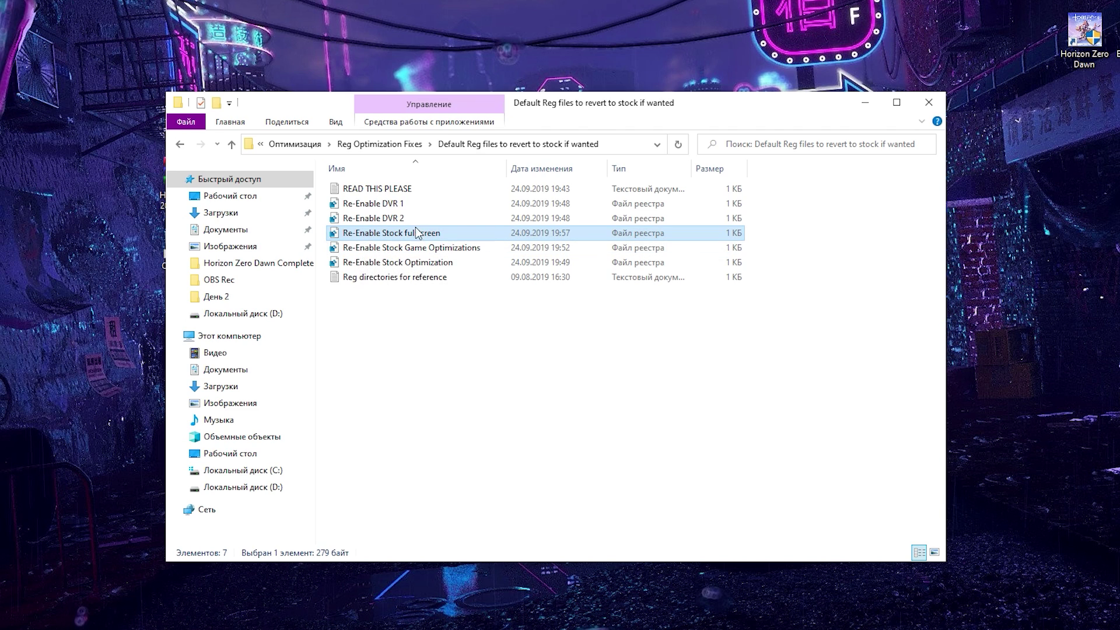
pyautogui.click(395, 249)
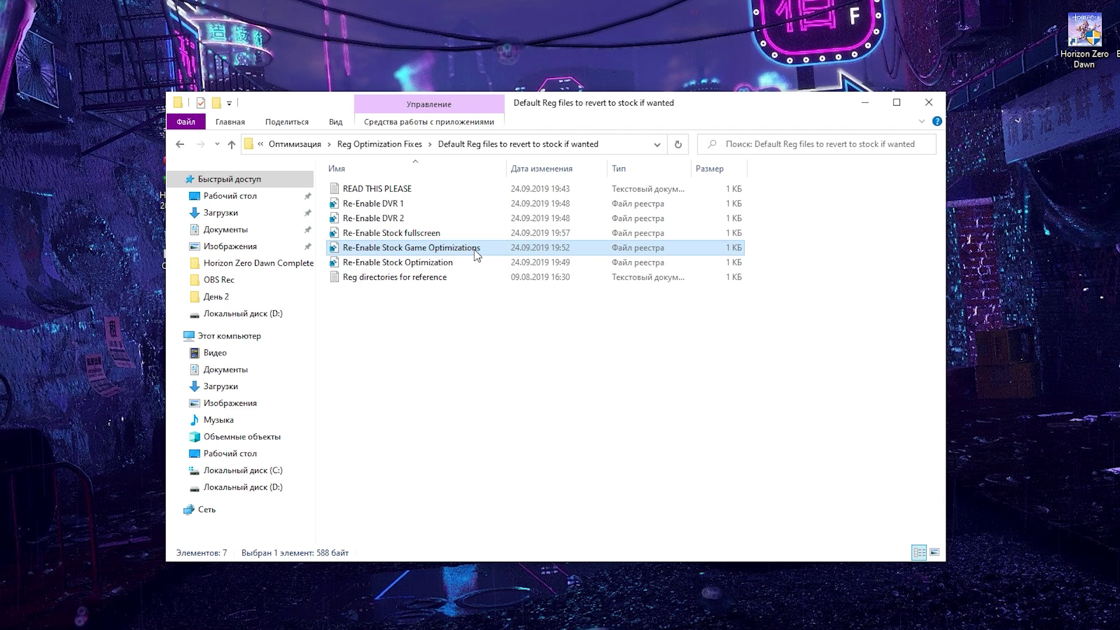
# - Match the Low-Med and Med-High Optimization files with Re-Enable Stock Optimization and examine the actions available for that revert file
pyautogui.click(178, 149)
pyautogui.moveTo(425, 324); pyautogui.dragTo(395, 270)
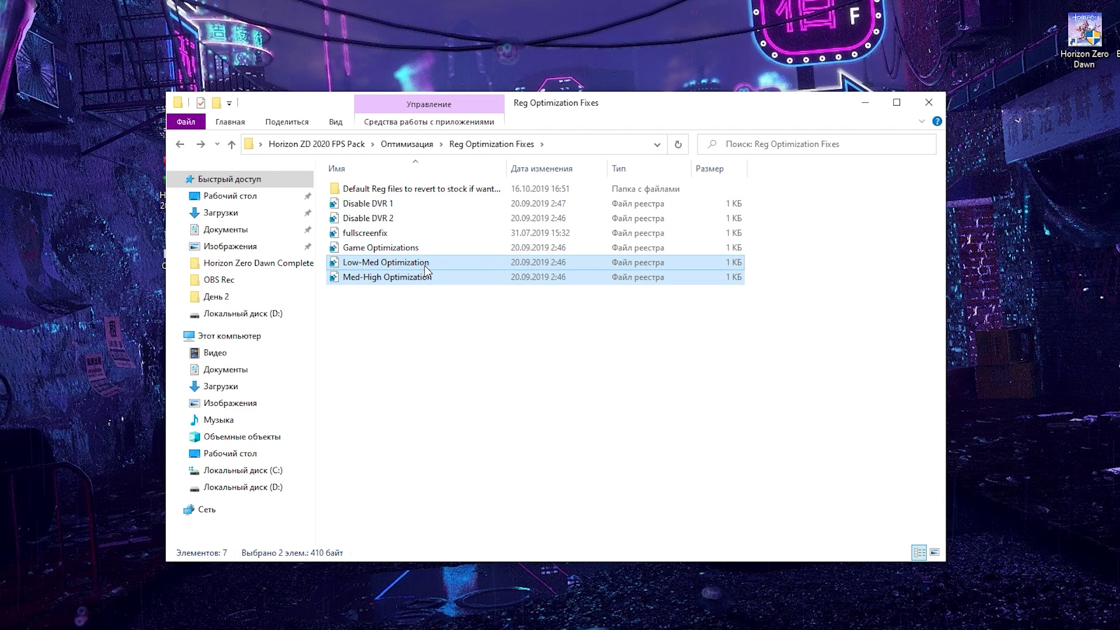
pyautogui.click(401, 276)
pyautogui.doubleClick(432, 187)
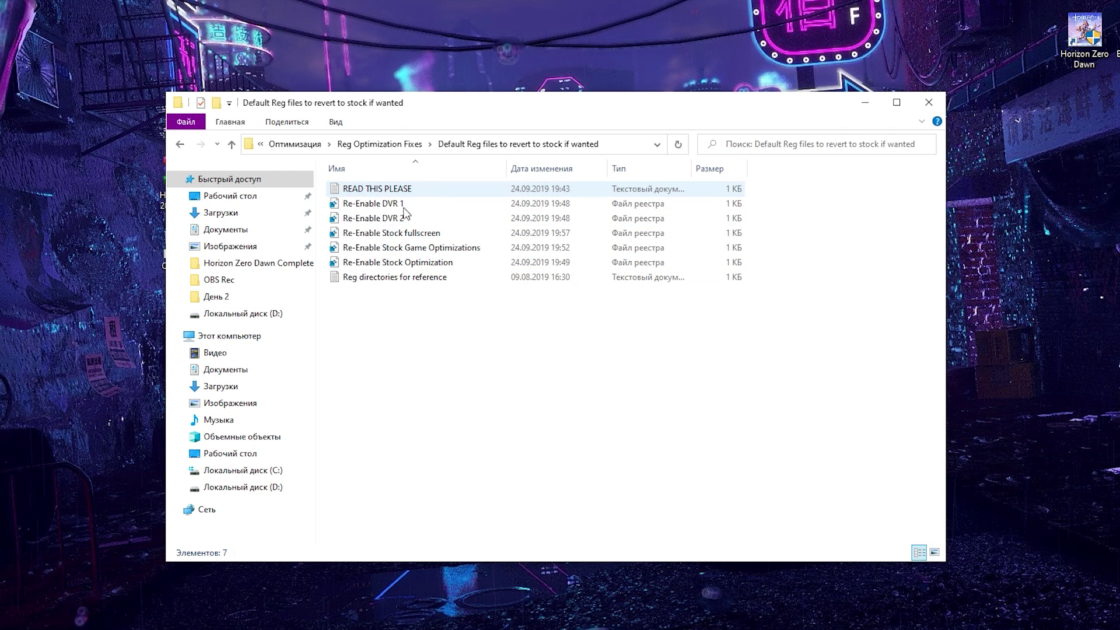
pyautogui.click(397, 266)
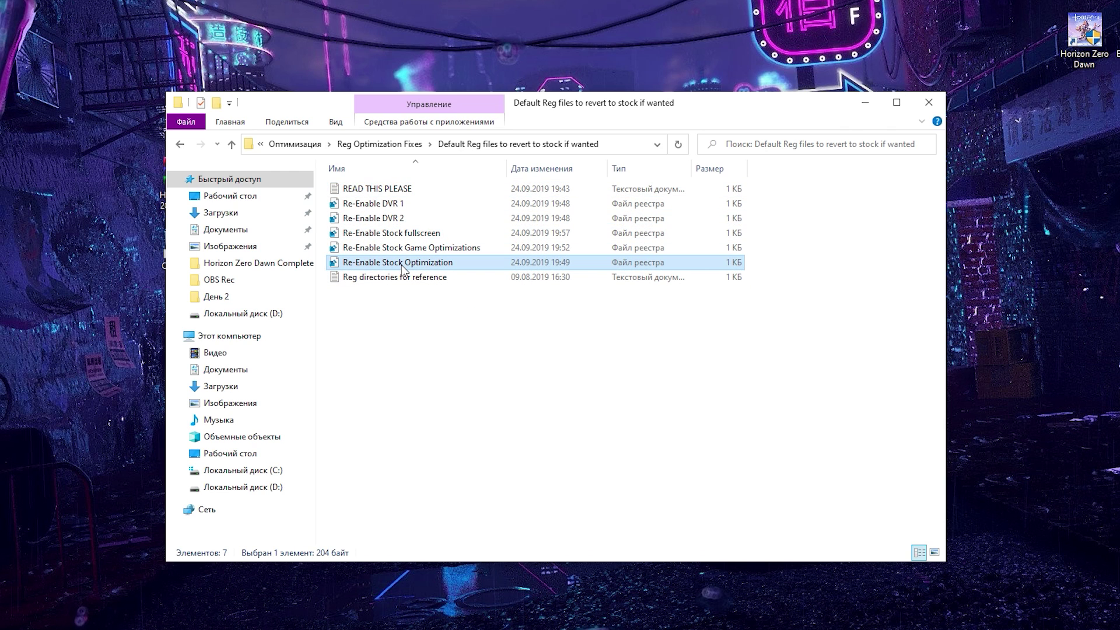
pyautogui.rightClick(402, 269)
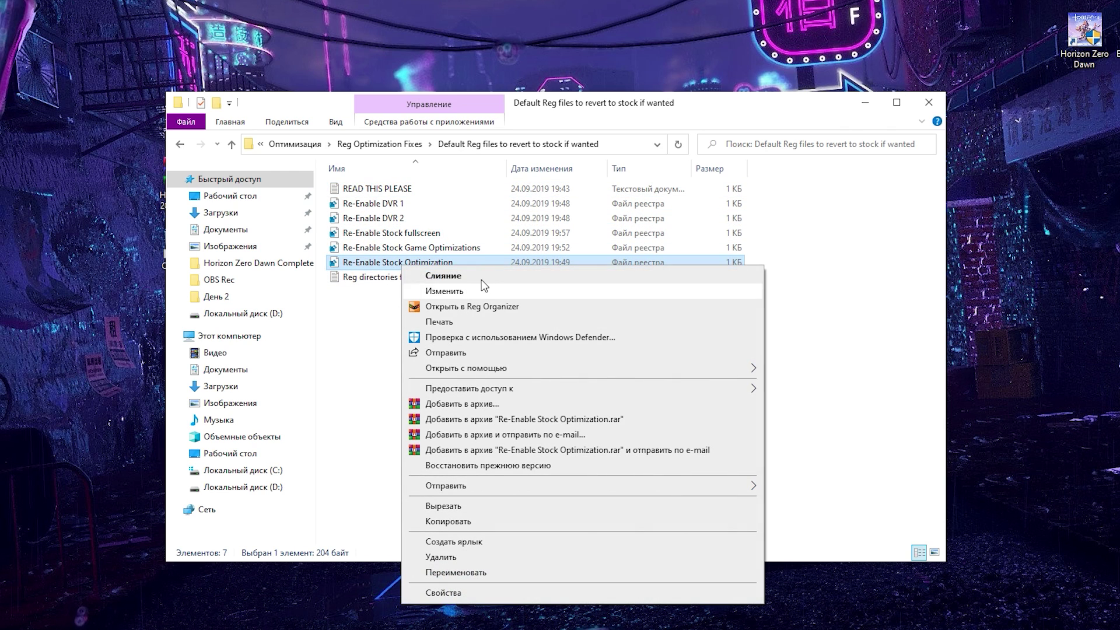
pyautogui.click(356, 381)
# - Return to the Оптимизация folder and examine the actions available for the processlassosetup64 and QuickCpuSetup-3.0.1.0 installers
pyautogui.click(180, 145)
pyautogui.click(180, 145)
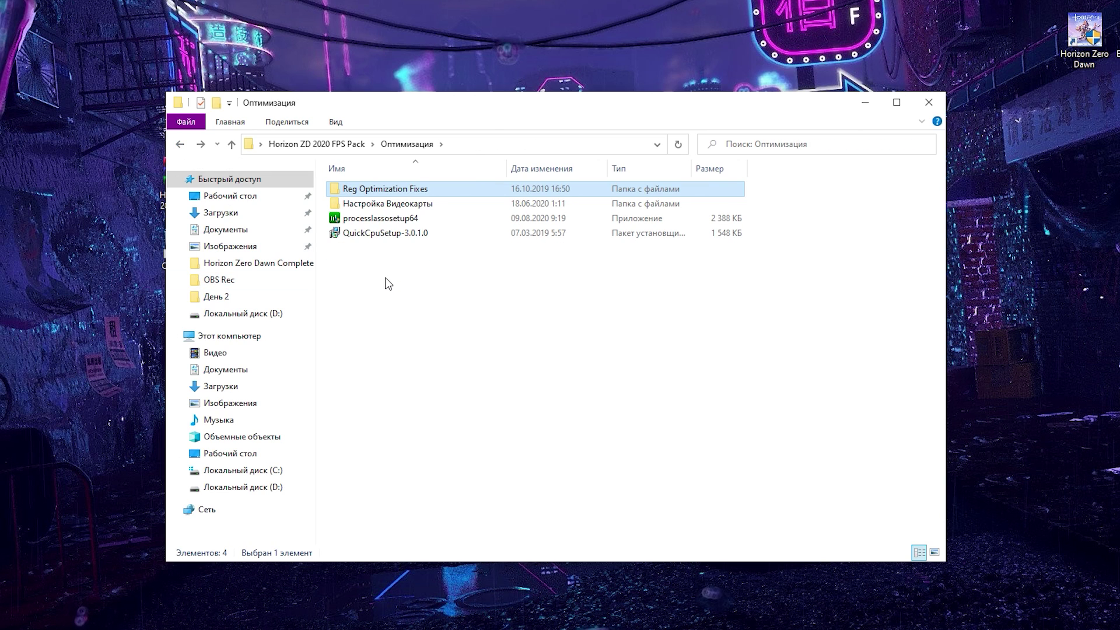
pyautogui.moveTo(388, 284); pyautogui.dragTo(377, 218)
pyautogui.rightClick(377, 219)
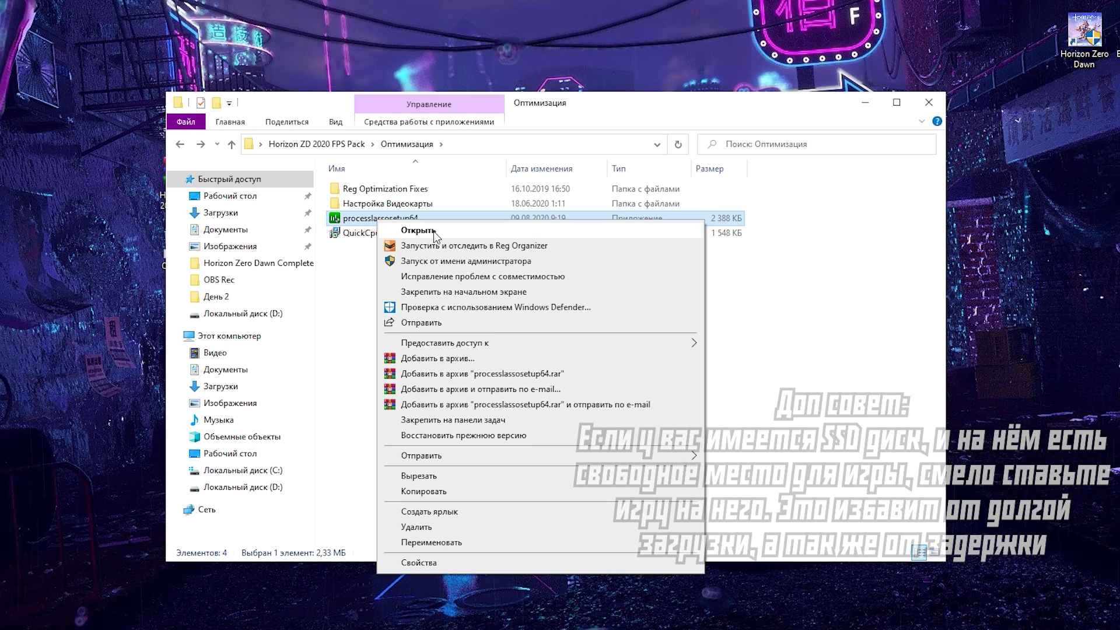
pyautogui.click(367, 284)
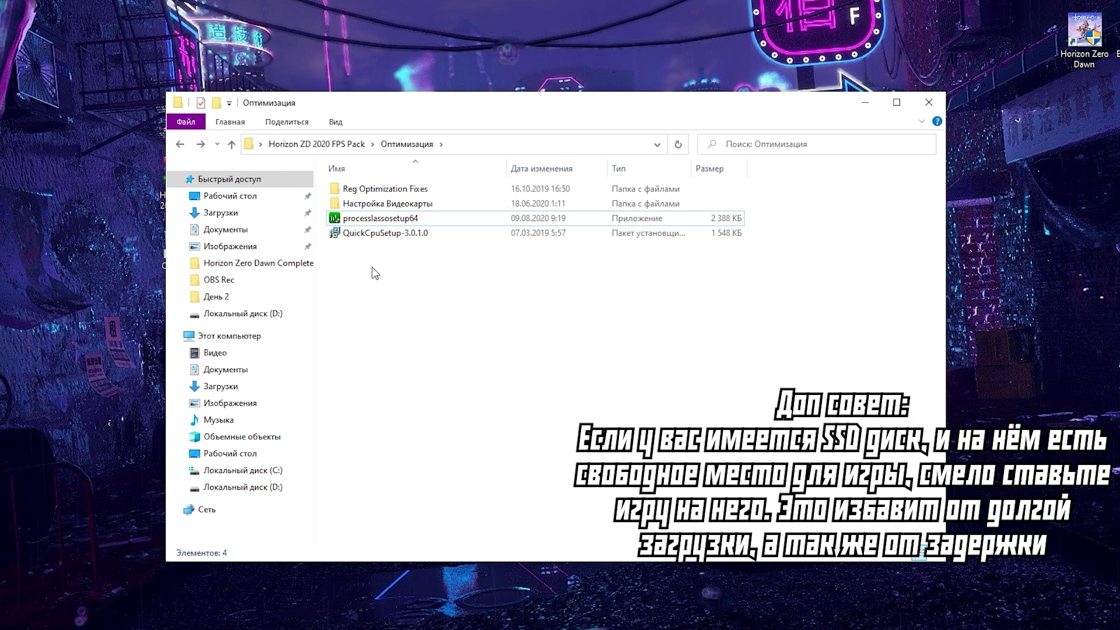
pyautogui.click(377, 234)
pyautogui.rightClick(376, 235)
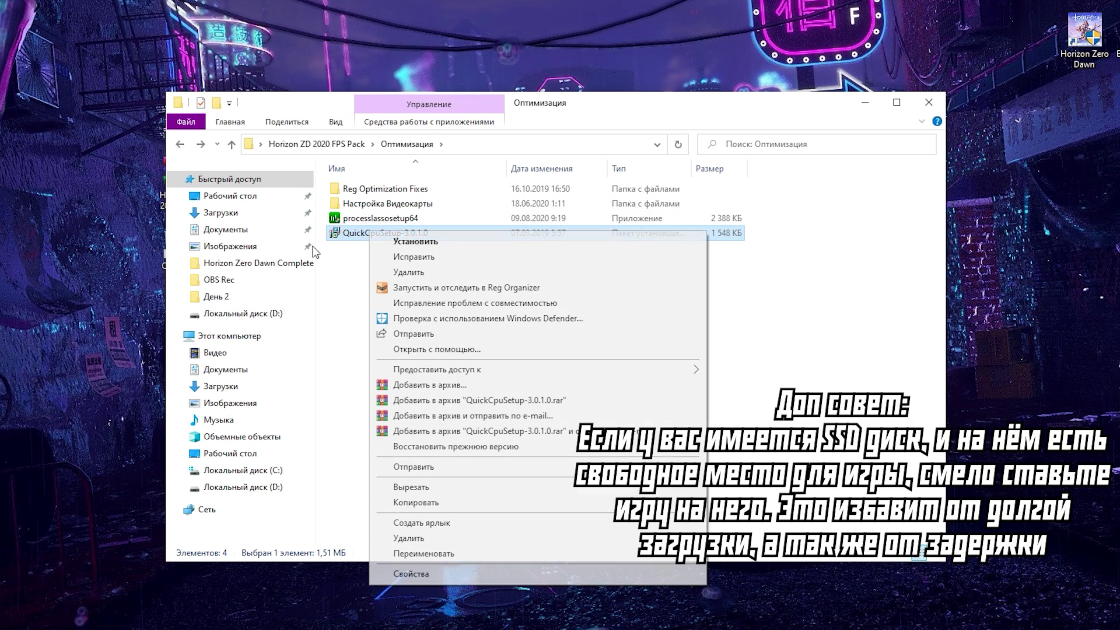
pyautogui.click(345, 281)
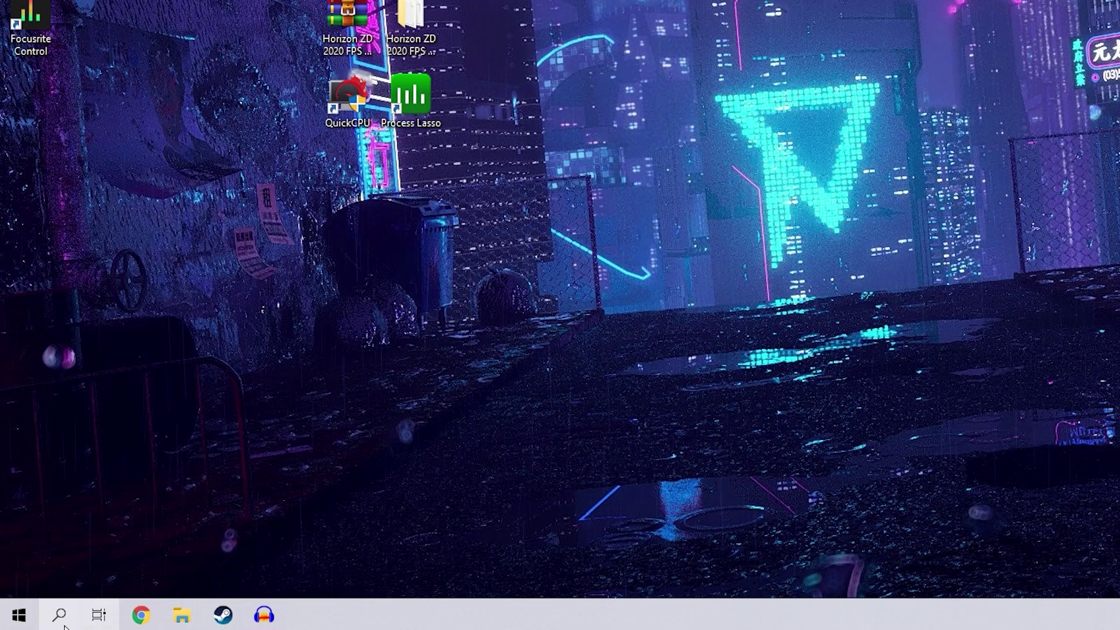
# - Find the Control Panel by searching for "панель", open Электропитание and choose the additional power plan Максимальная производительность
pyautogui.click(59, 617)
pyautogui.write('панель')
pyautogui.press('Return')
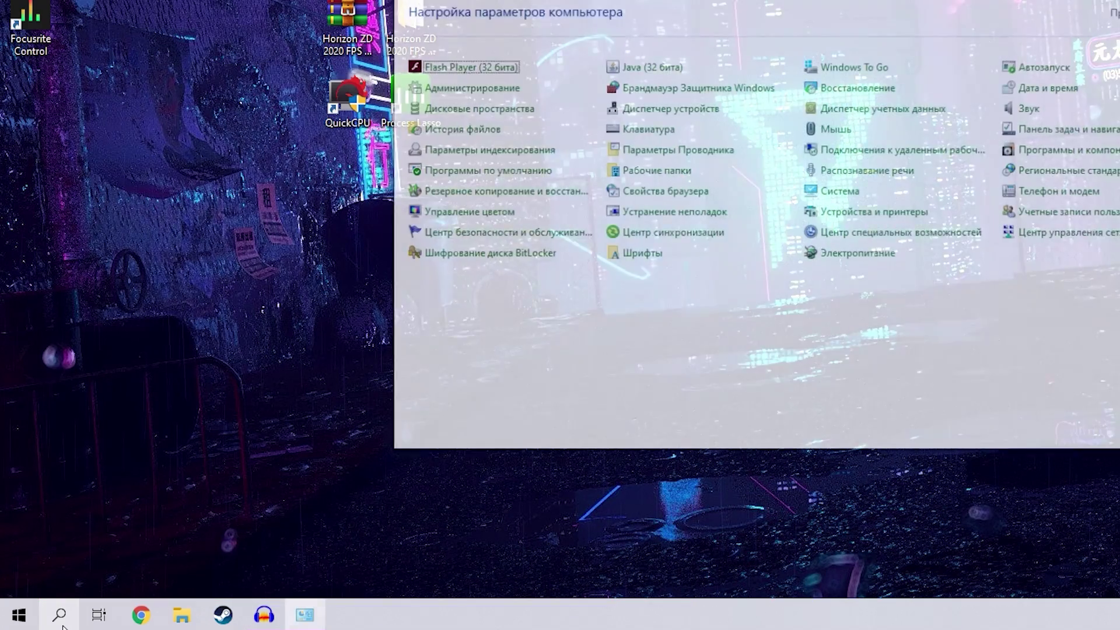
pyautogui.click(609, 376)
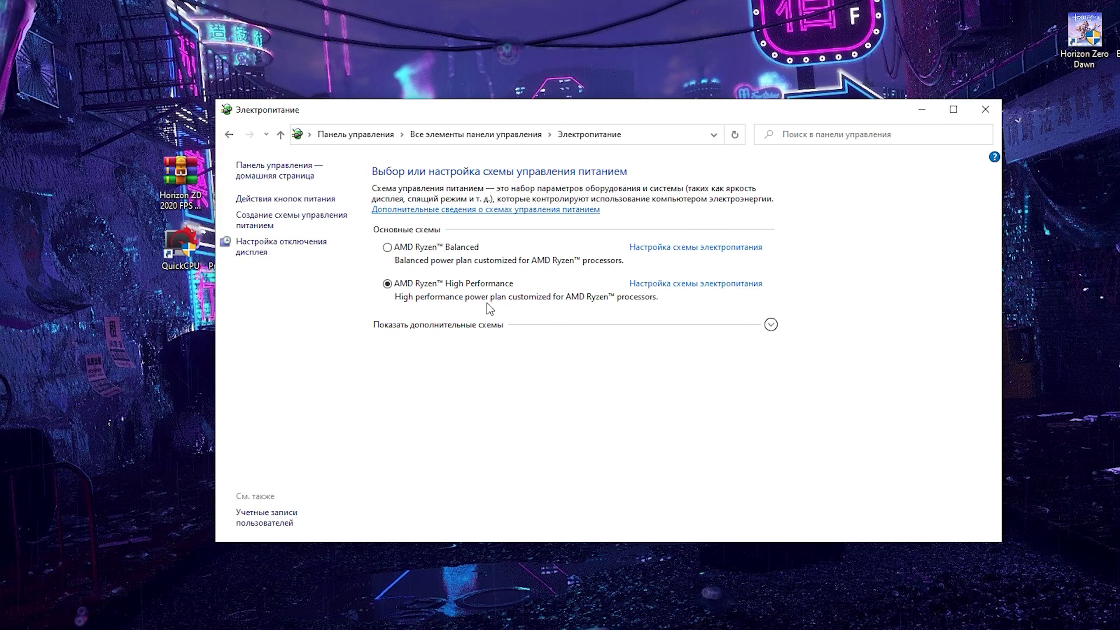
pyautogui.click(482, 322)
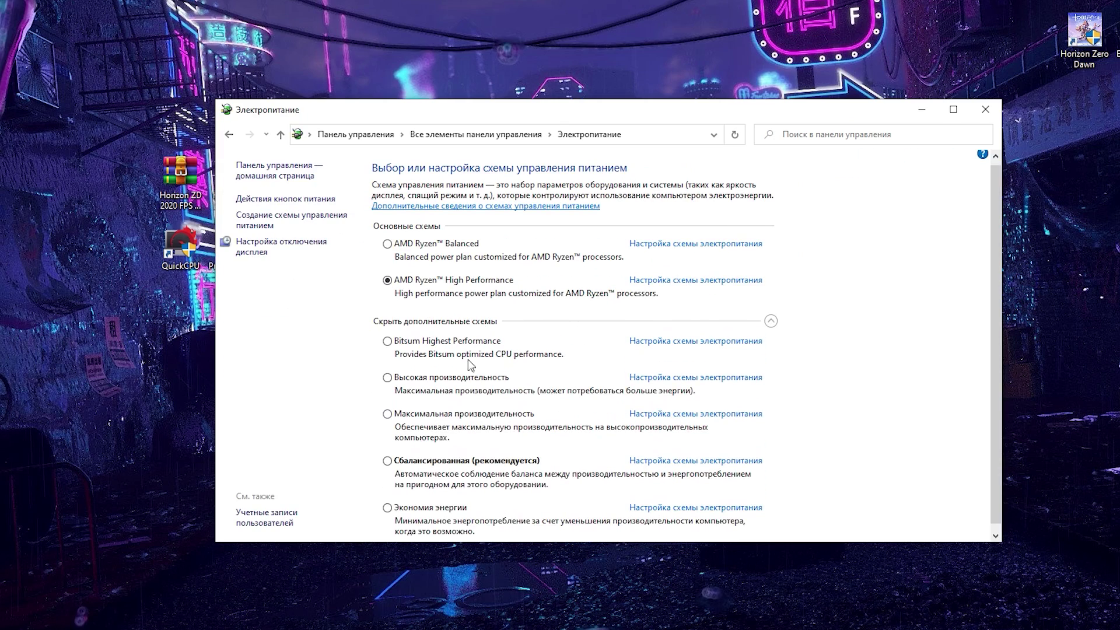
pyautogui.click(441, 418)
# - Launch QuickCPU from the desktop and open its list of system power plans
pyautogui.click(159, 261)
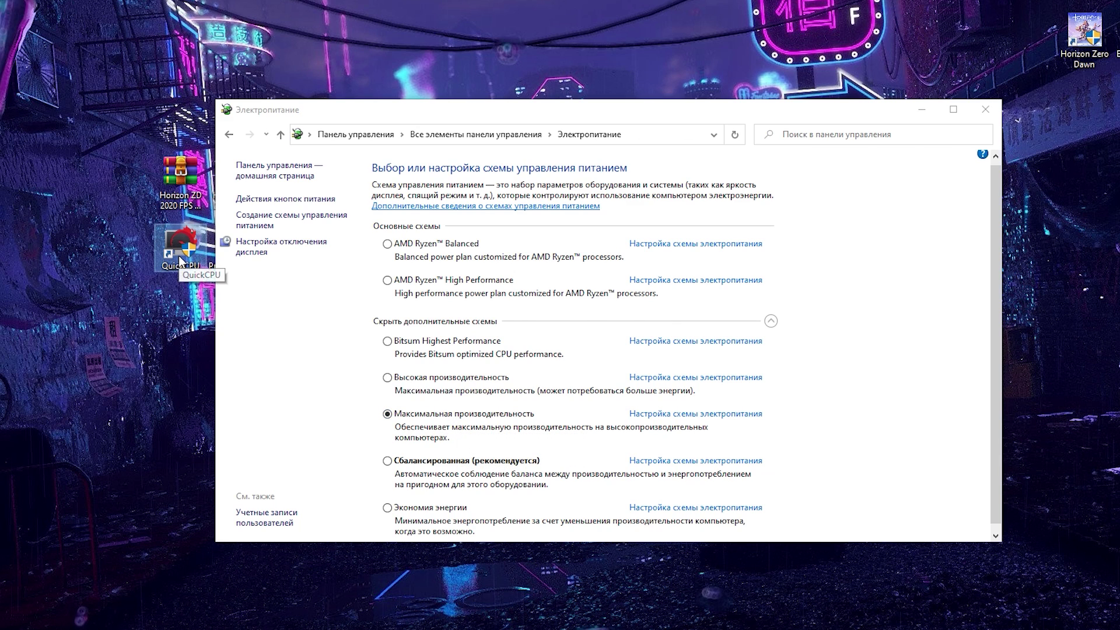
pyautogui.doubleClick(178, 256)
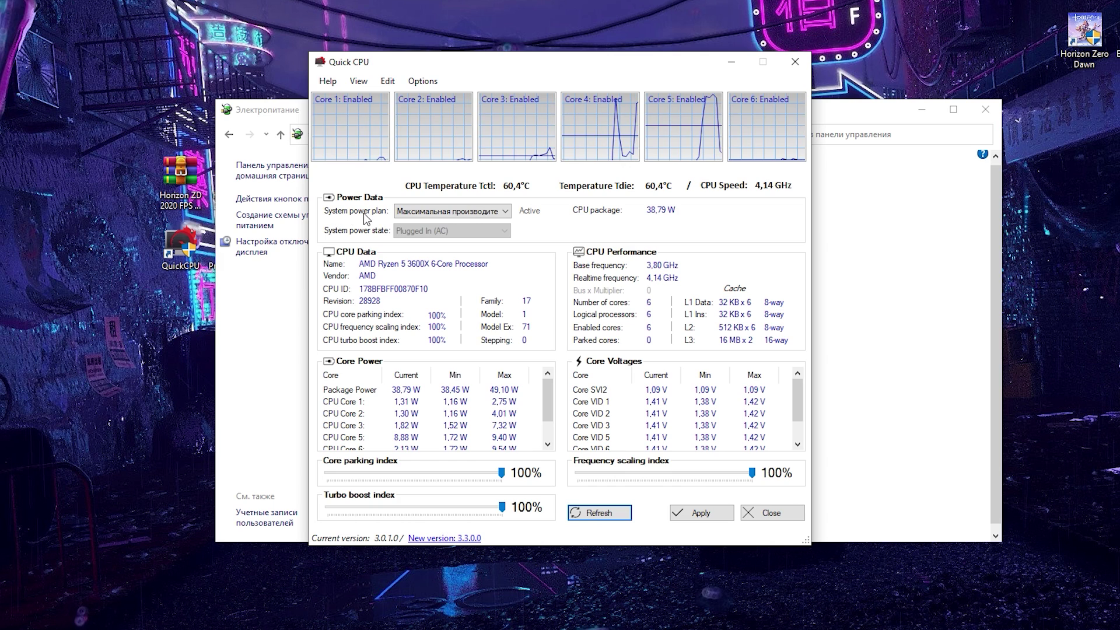
pyautogui.click(490, 213)
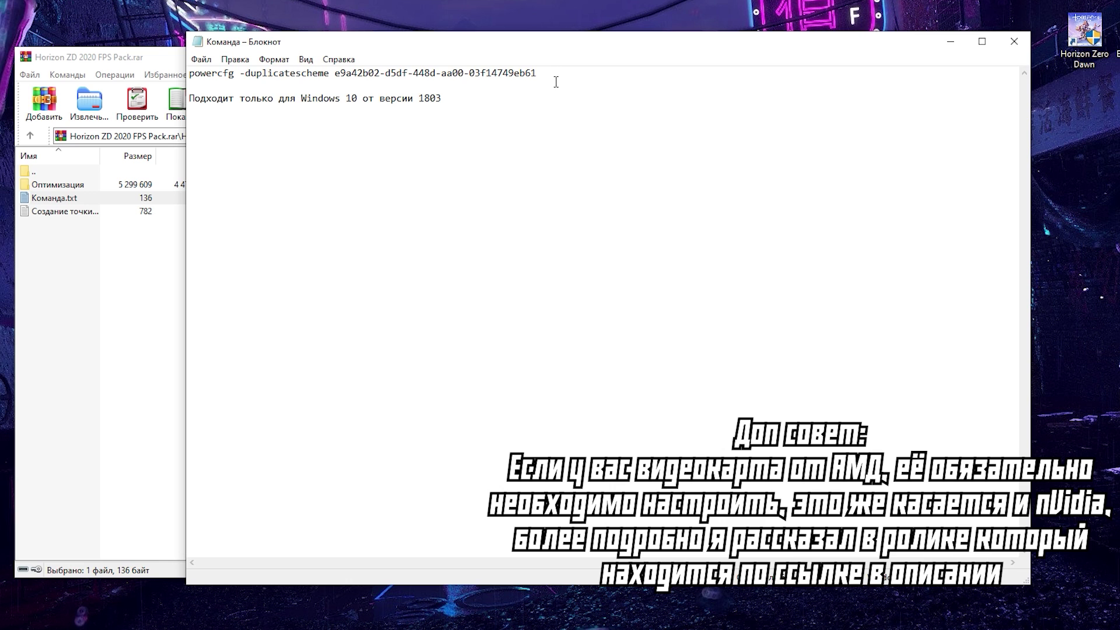
# - Highlight the command "powercfg -duplicatescheme e9a42b02-d5df-448d-aa00-03f14749eb61" in the Команда text file and close the file
pyautogui.moveTo(537, 73); pyautogui.dragTo(189, 73)
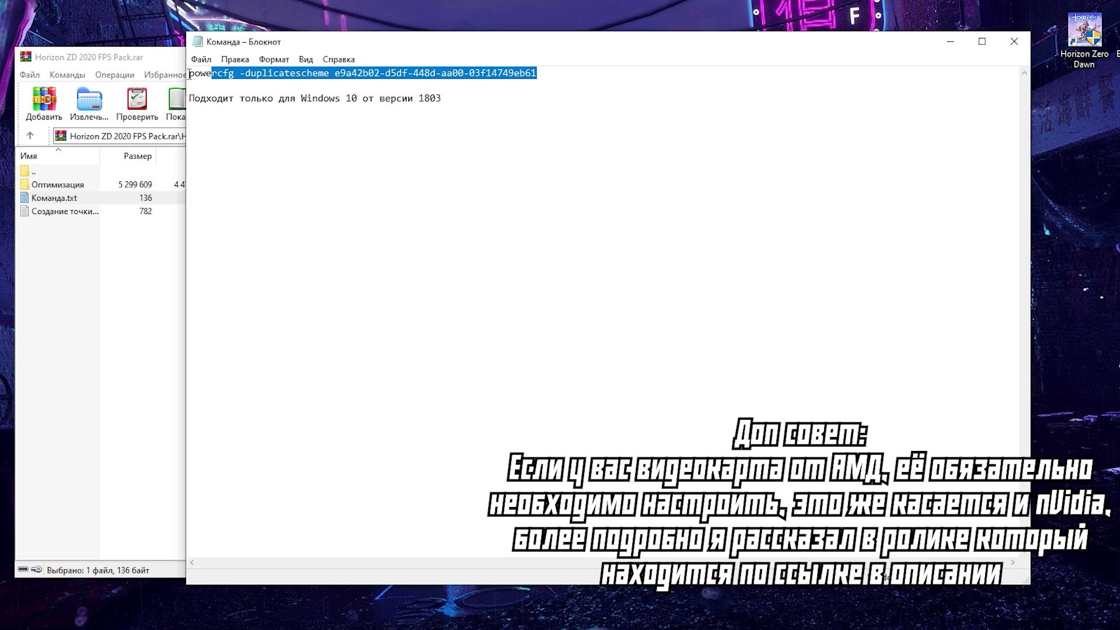
pyautogui.click(1014, 41)
pyautogui.click(766, 65)
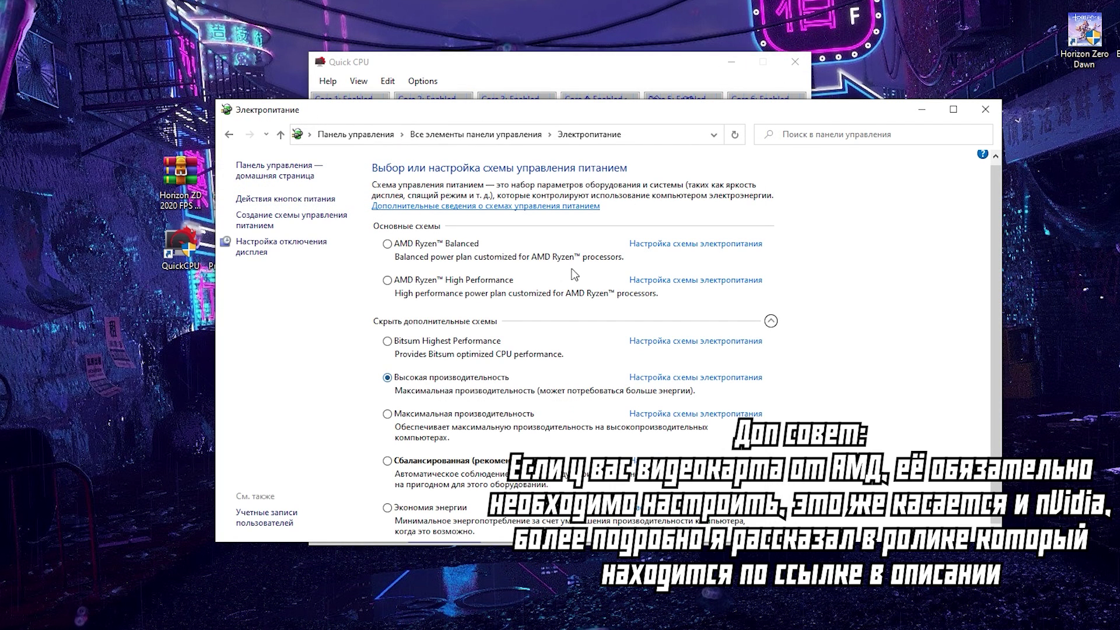
# - Set the system power plan to Высокая производительность in Quick CPU, apply it and minimize the program
pyautogui.click(544, 65)
pyautogui.click(453, 212)
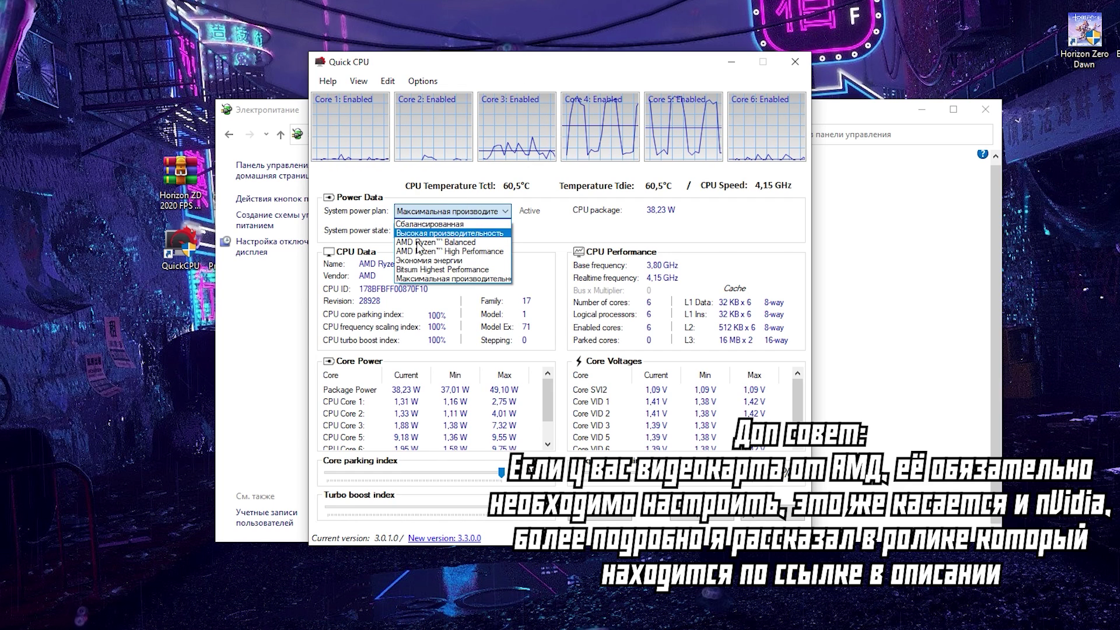
pyautogui.click(449, 233)
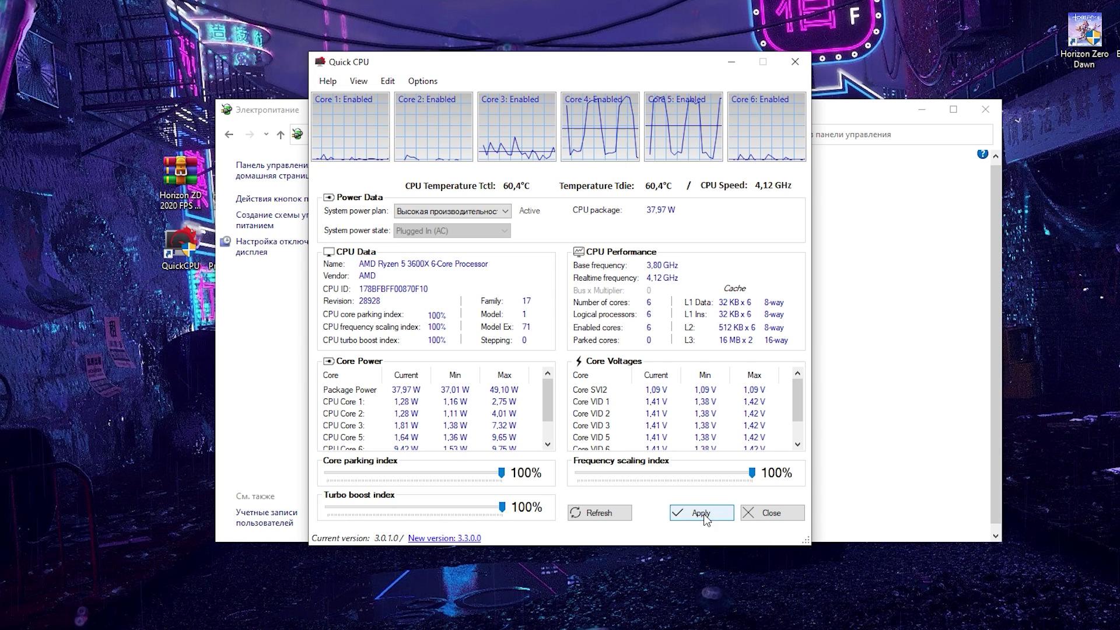
pyautogui.click(732, 62)
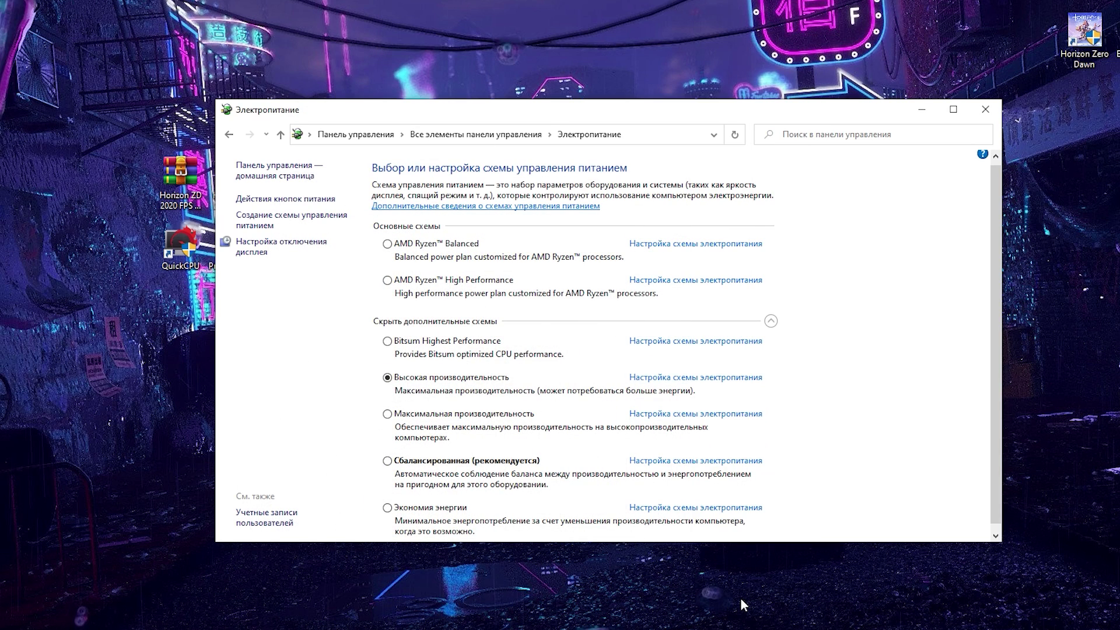
# - Return to the desktop, launch Process Lasso and start Horizon Zero Dawn
pyautogui.press('super+d')
pyautogui.doubleClick(236, 244)
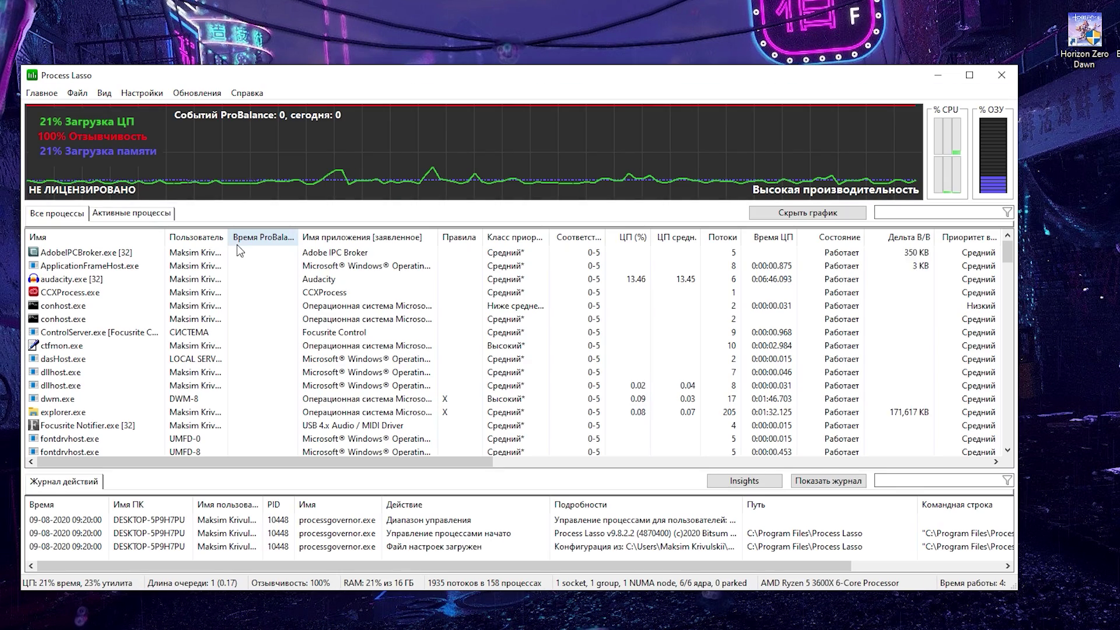
pyautogui.doubleClick(1088, 40)
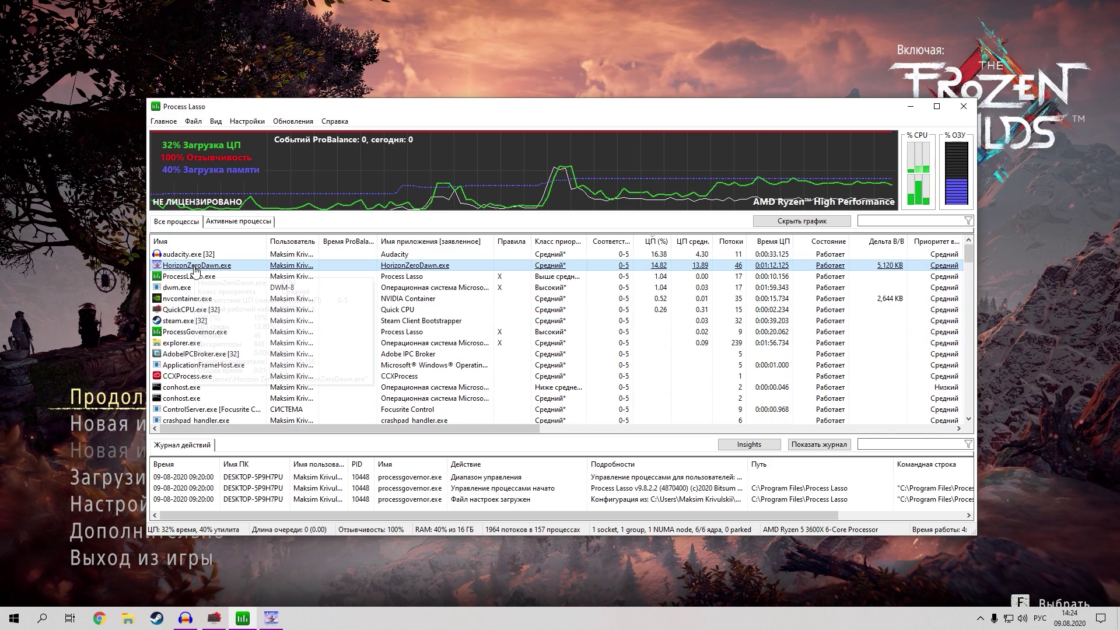
# - Set the current priority class of HorizonZeroDawn.exe to Высокий in Process Lasso and minimize the program
pyautogui.rightClick(195, 270)
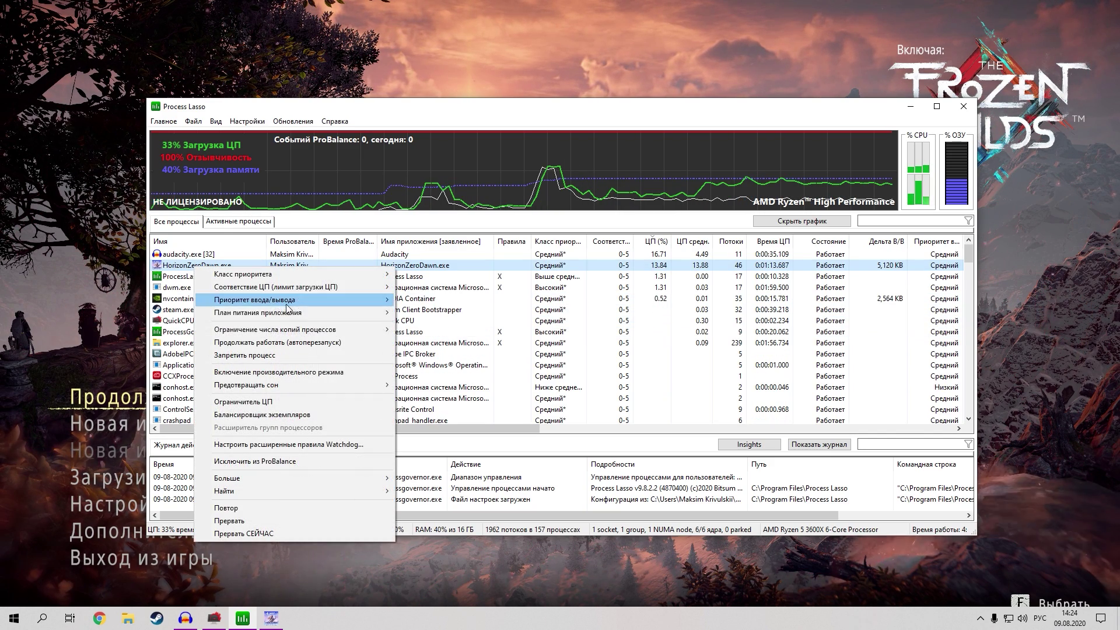
pyautogui.moveTo(281, 292)
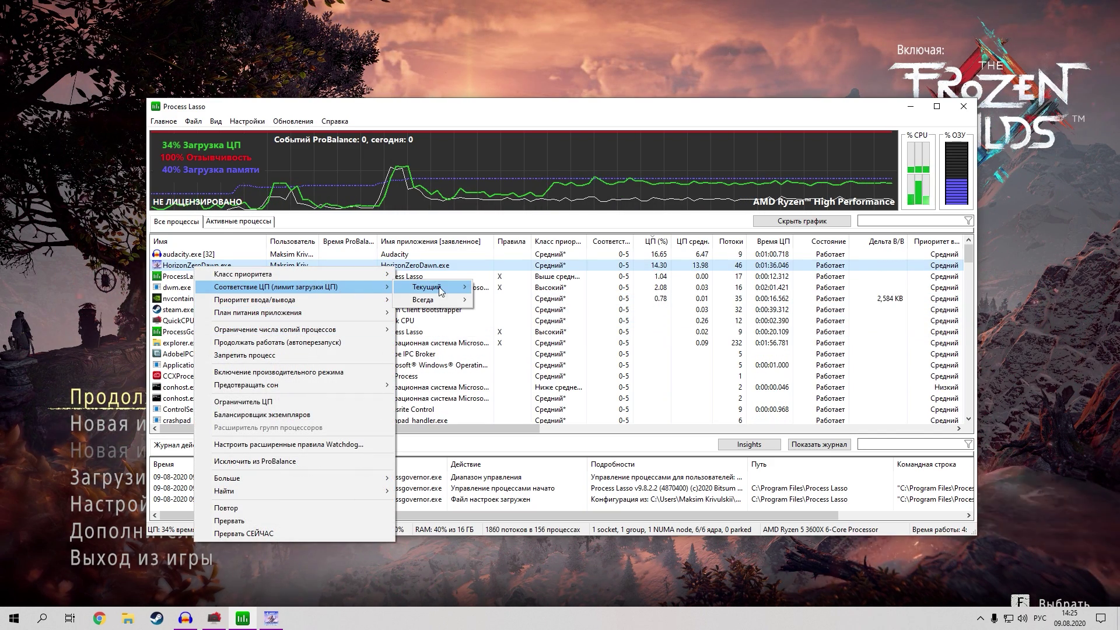
pyautogui.moveTo(446, 290)
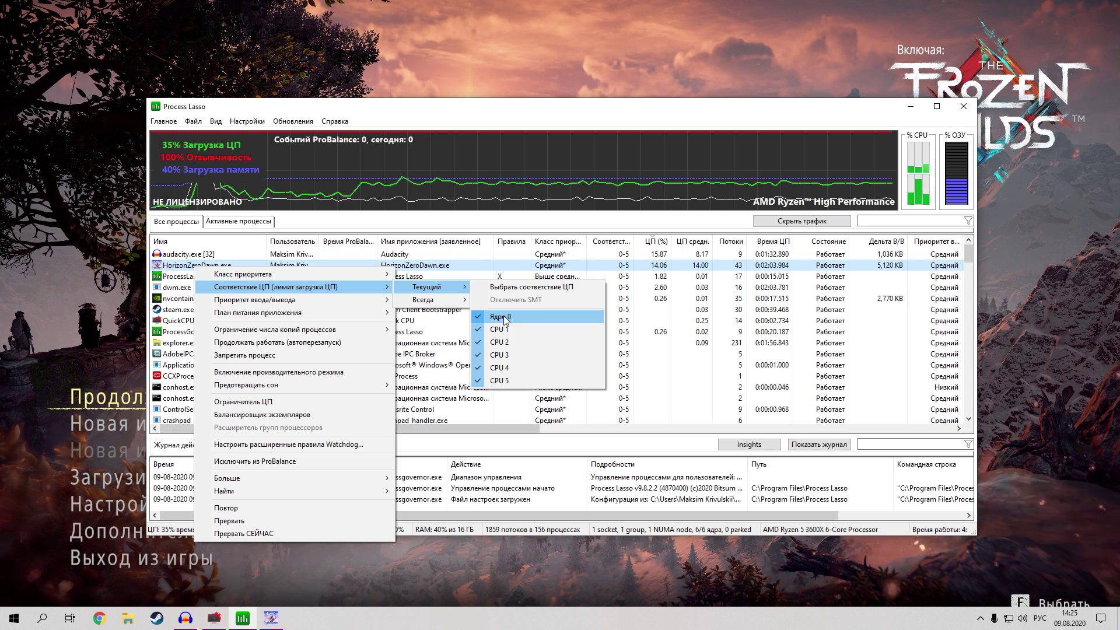
pyautogui.moveTo(304, 274)
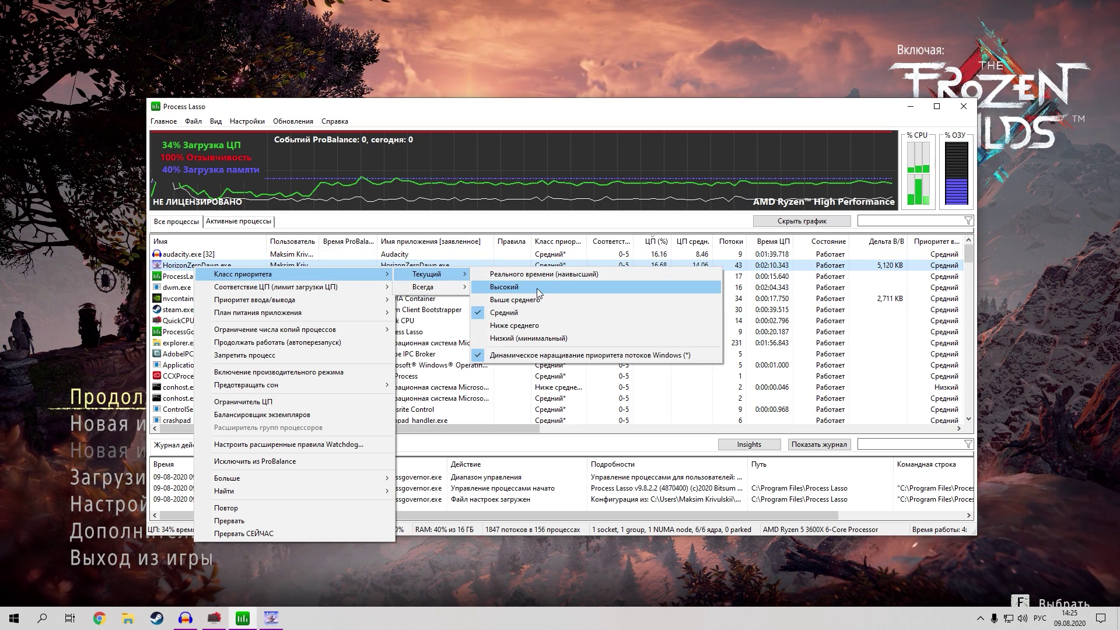
pyautogui.click(507, 287)
pyautogui.click(911, 107)
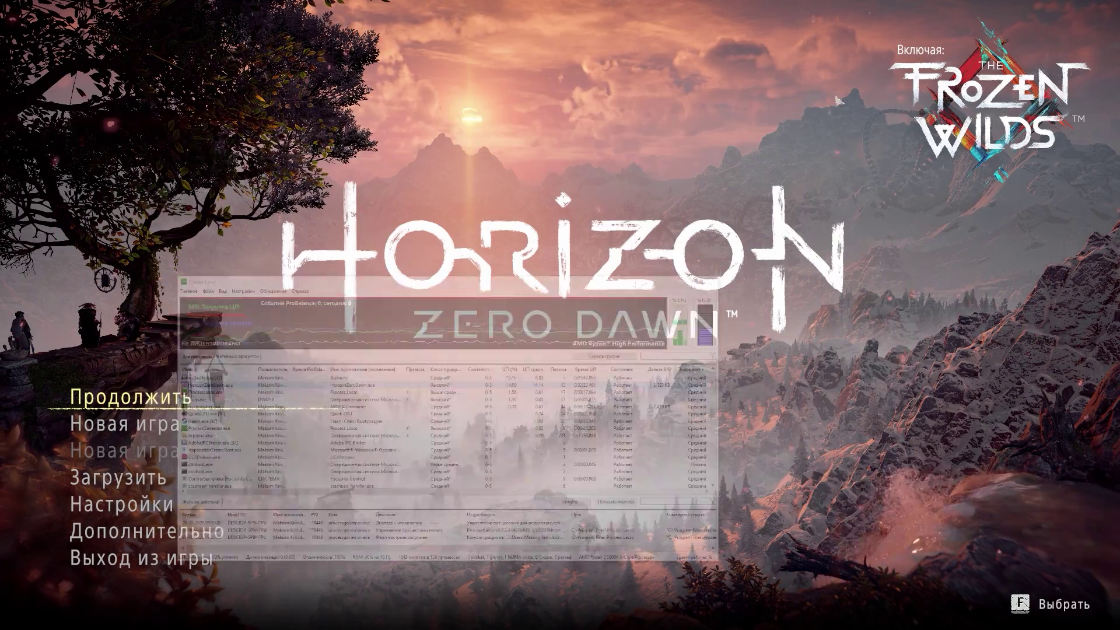
# - Open the game's settings and go to the ВИДЕОНАСТРОЙКИ page
pyautogui.press('Return')
pyautogui.press('e')
pyautogui.press('e')
pyautogui.press('e')
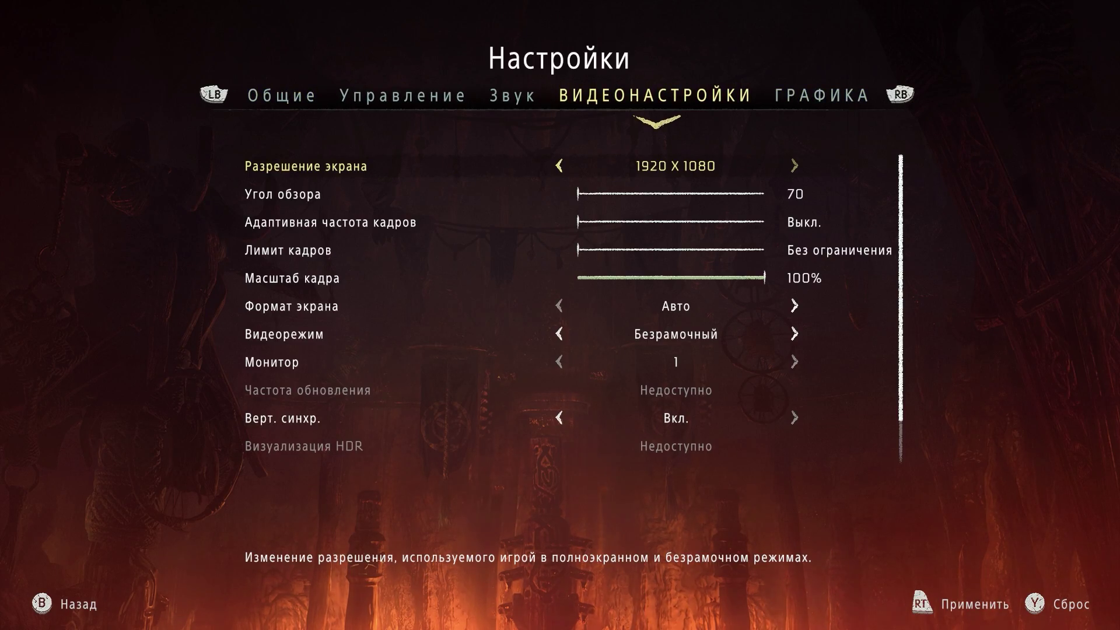
# - Cycle the screen resolution through lower options such as 1600 X 900 and return it to 1920 X 1080
pyautogui.press('Left')
pyautogui.press('Right')
pyautogui.press('Left')
pyautogui.press('Left')
pyautogui.press('Left')
pyautogui.press('Left')
pyautogui.press('Left')
pyautogui.press('Left')
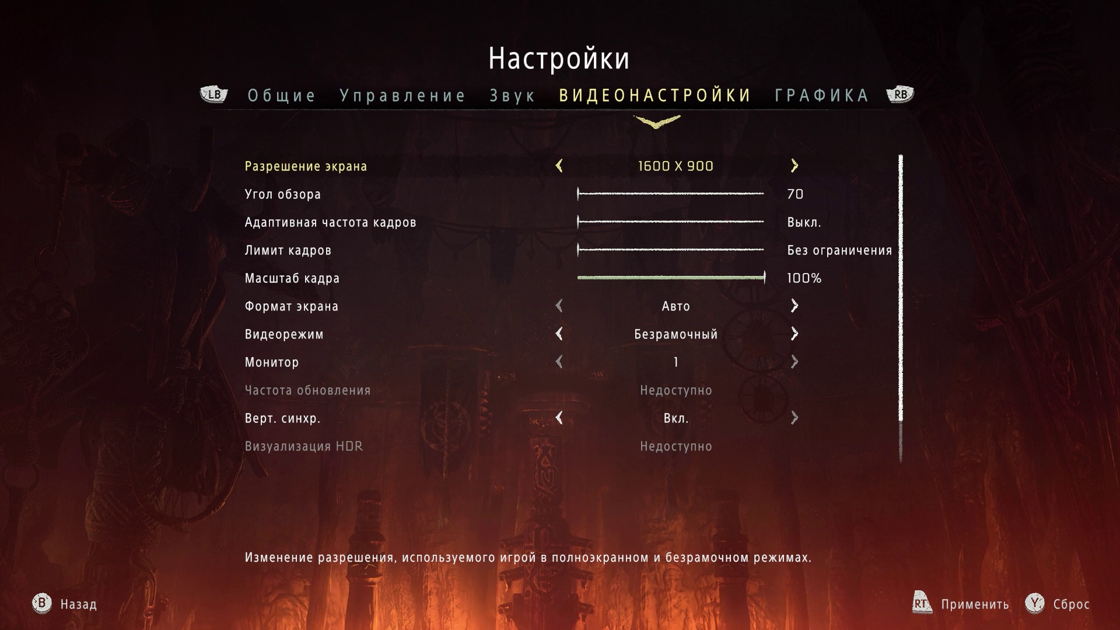
pyautogui.press('Right')
pyautogui.press('Left')
pyautogui.press('Left')
pyautogui.press('Left')
pyautogui.press('Left')
pyautogui.press('Left')
pyautogui.press('Left')
pyautogui.press('Right')
pyautogui.press('Left')
pyautogui.press('Left')
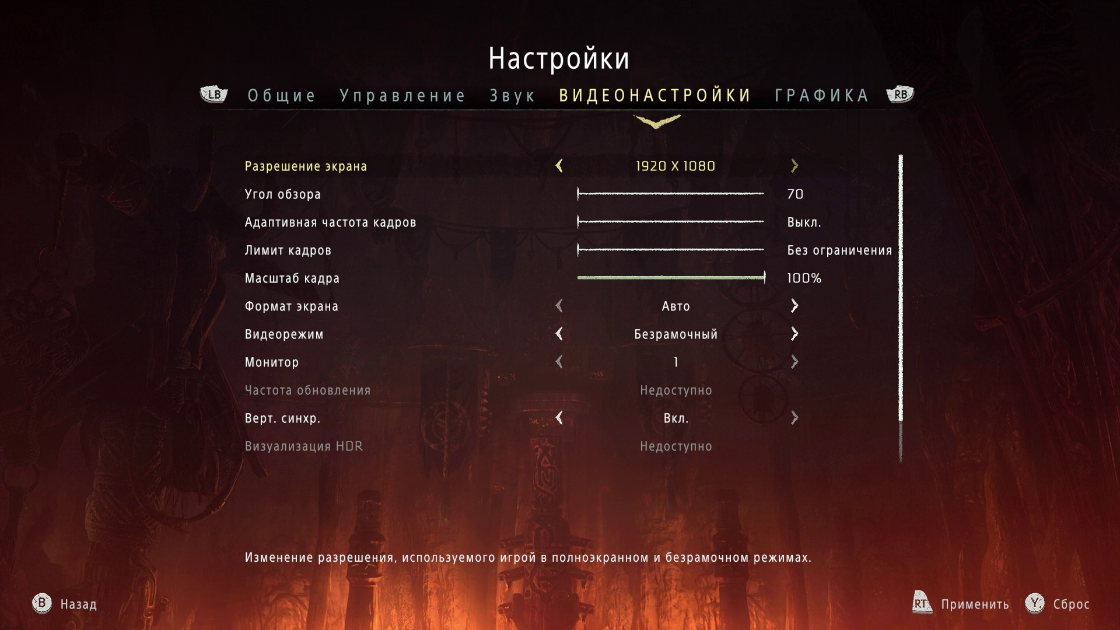
# - Examine the options on the ГРАФИКА page, from Текстуры through Затенение фонового света and back
pyautogui.press('e')
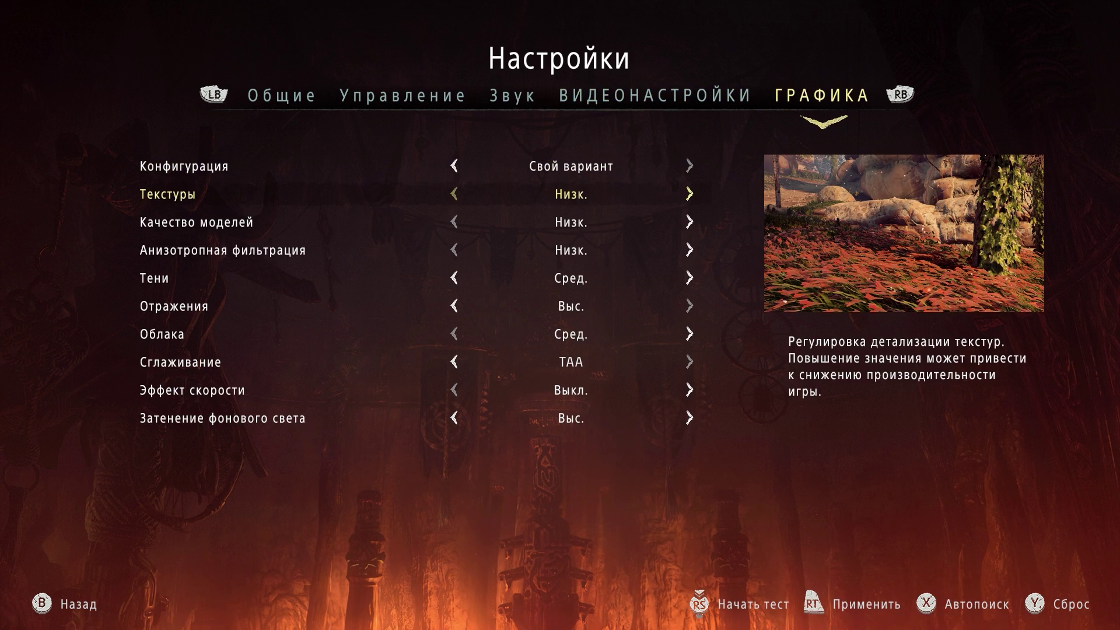
pyautogui.press('Down')
pyautogui.press('Down')
pyautogui.press('Down')
pyautogui.press('Down')
pyautogui.press('Down')
pyautogui.press('Down')
pyautogui.press('Down')
pyautogui.press('Down')
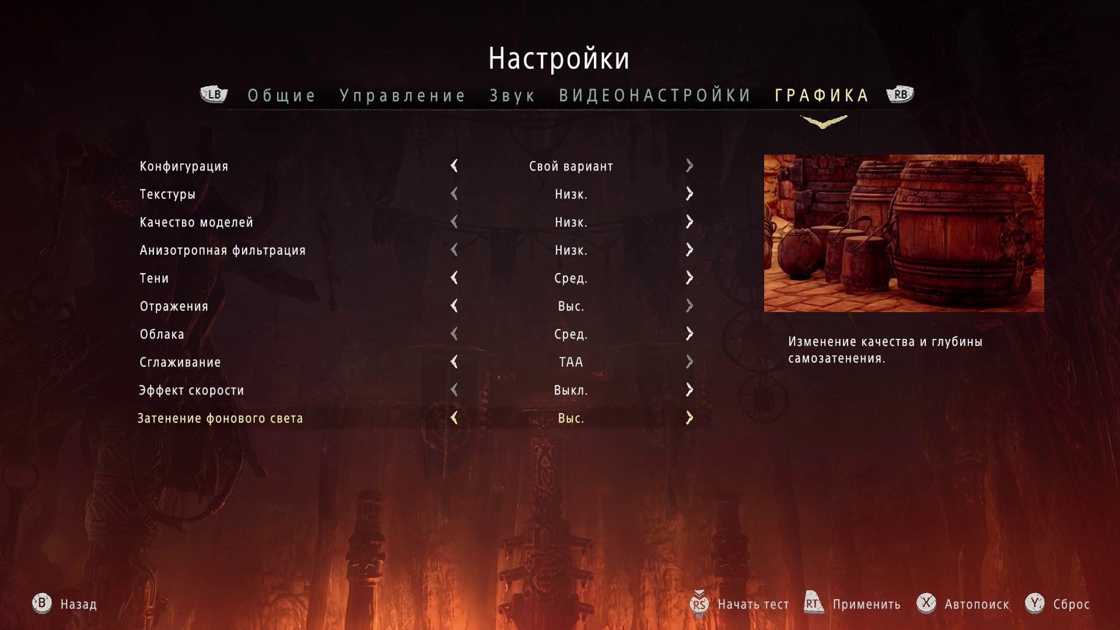
pyautogui.press('Up')
pyautogui.press('Up')
pyautogui.press('Up')
pyautogui.press('Up')
pyautogui.press('Up')
pyautogui.press('Up')
pyautogui.press('Up')
pyautogui.press('Up')
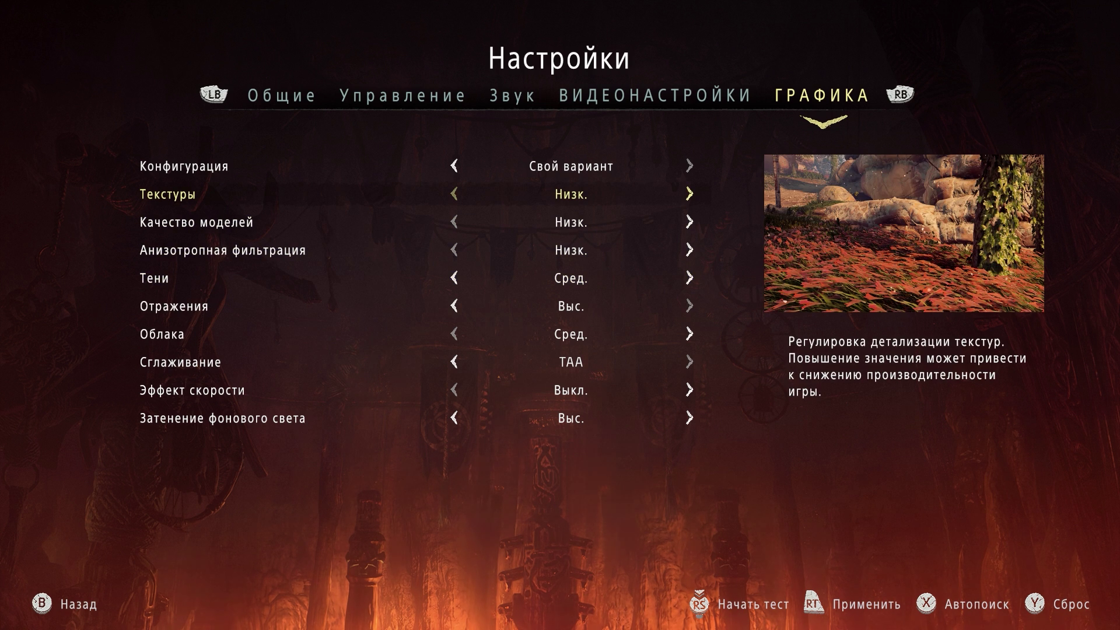
# - Compare the available levels for Текстуры and set it to Выс
pyautogui.press('Right')
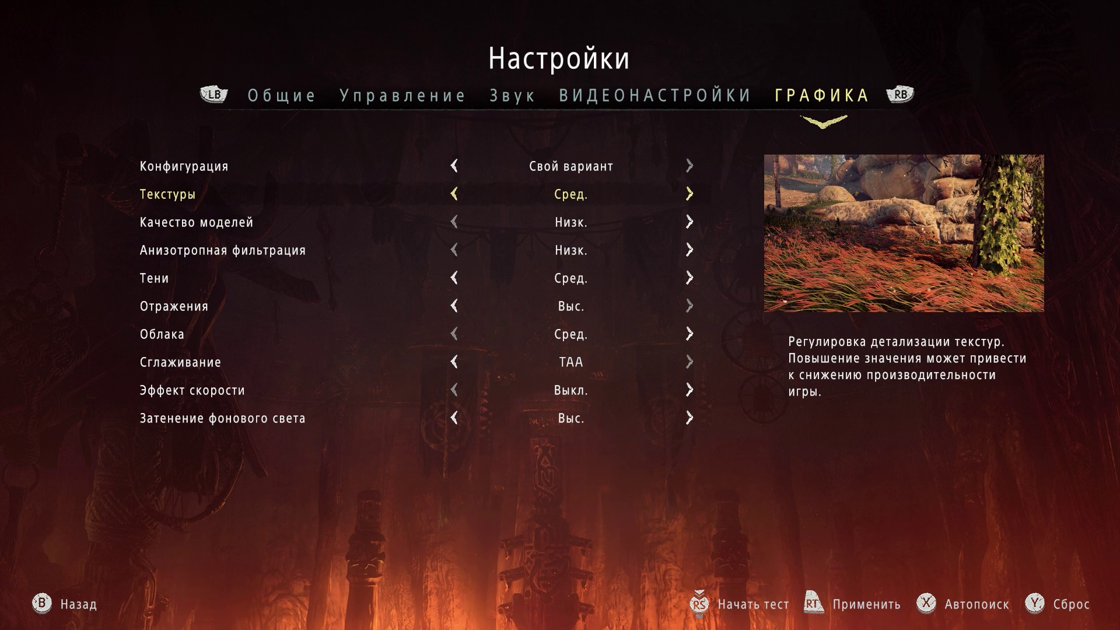
pyautogui.press('Right')
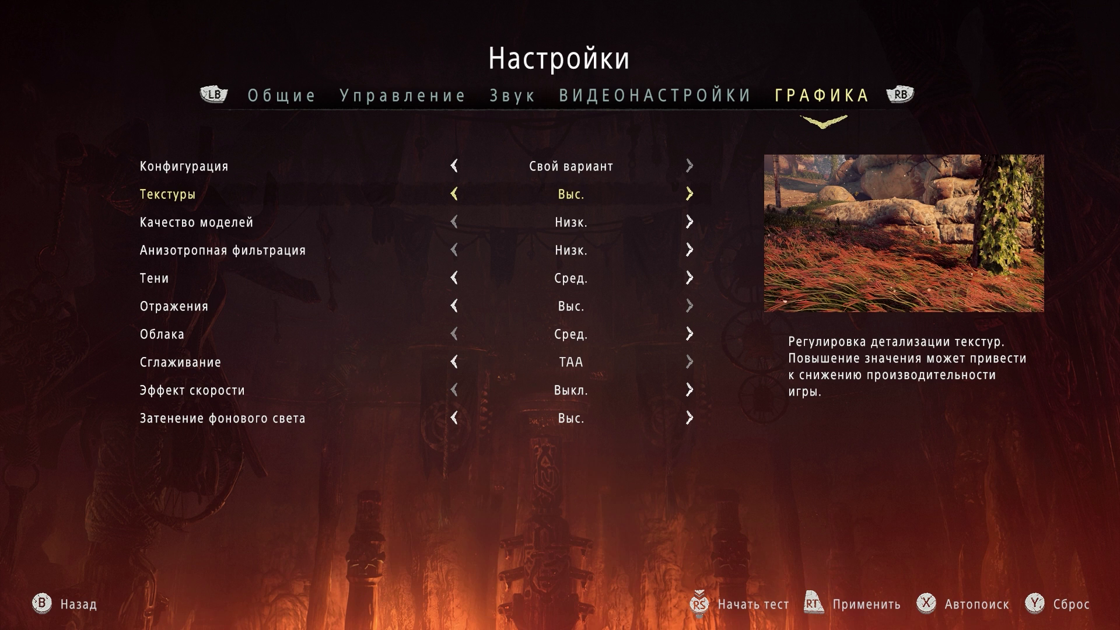
pyautogui.press('Left')
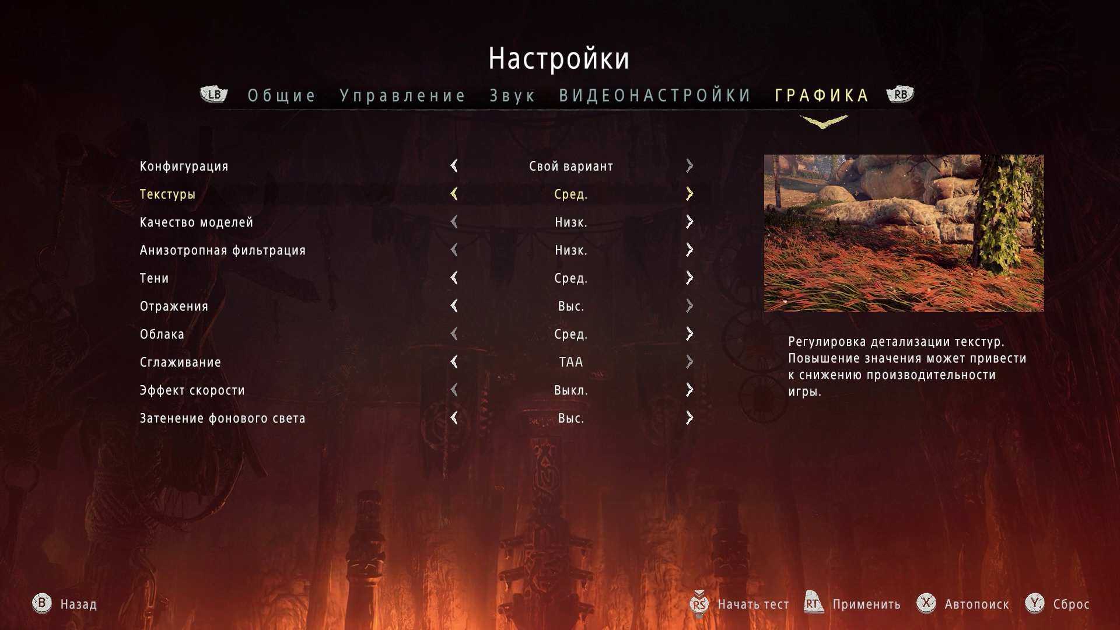
pyautogui.press('Left')
pyautogui.press('Right')
pyautogui.press('Right')
pyautogui.press('Right')
pyautogui.press('Left')
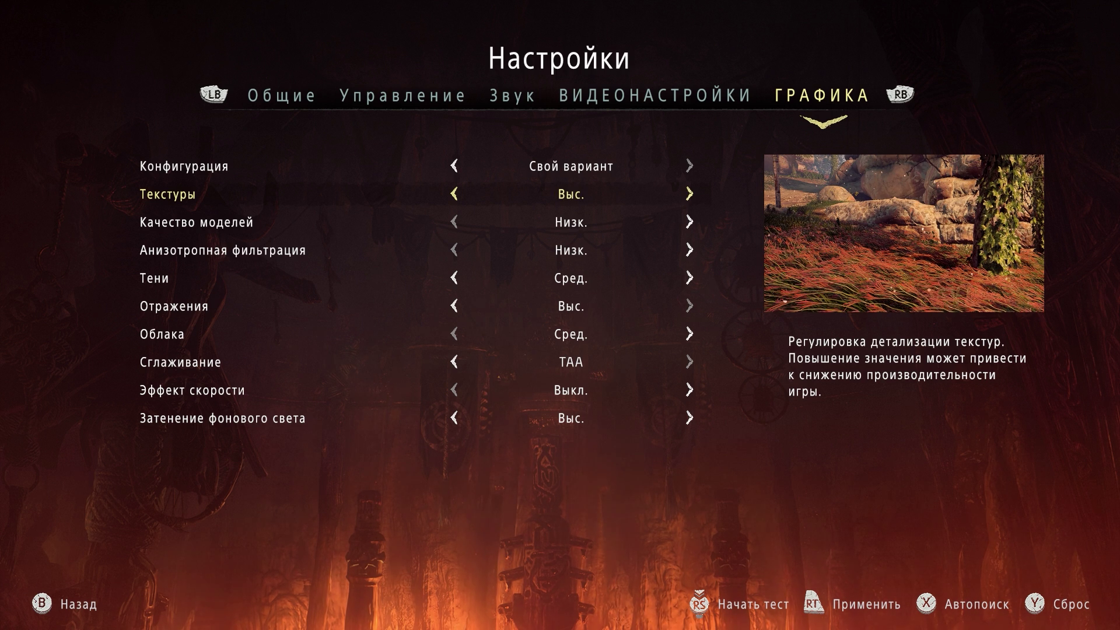
# - Set Качество моделей to Сред. and Анизотропная фильтрация to Макс
pyautogui.press('Down')
pyautogui.press('Right')
pyautogui.press('Right')
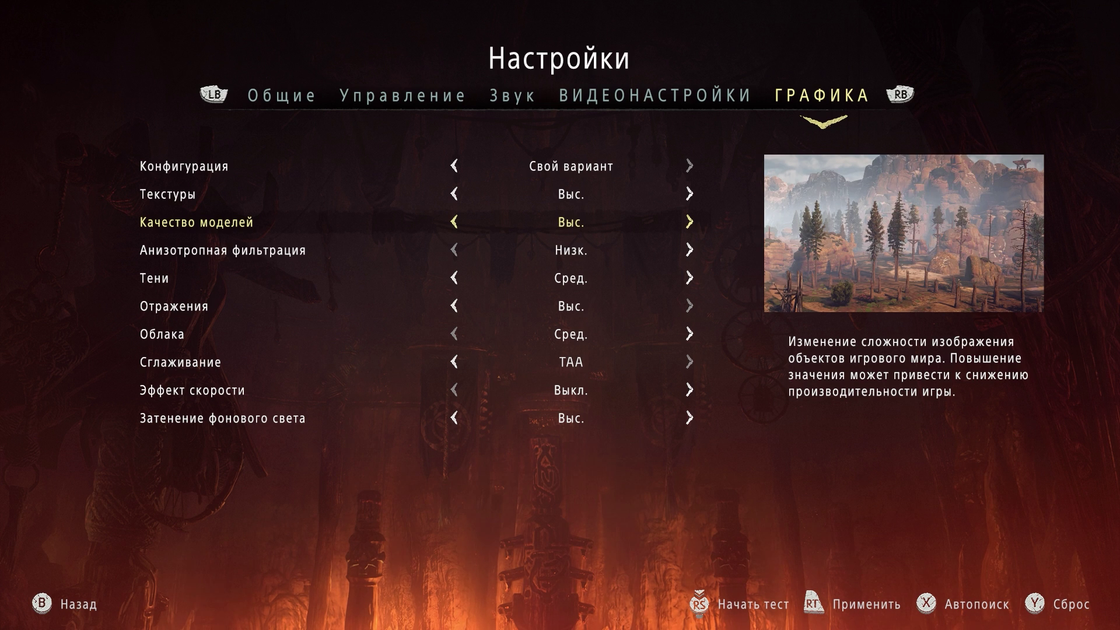
pyautogui.press('Left')
pyautogui.press('Down')
pyautogui.press('Right')
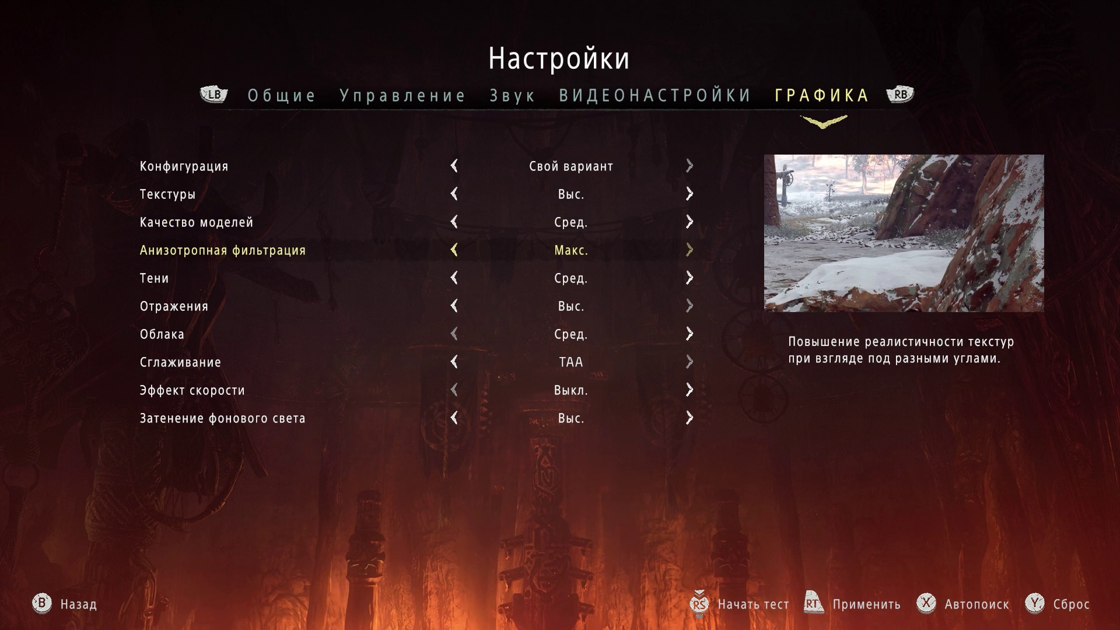
# - Lower both Тени and Отражения to Низк
pyautogui.press('Down')
pyautogui.press('Left')
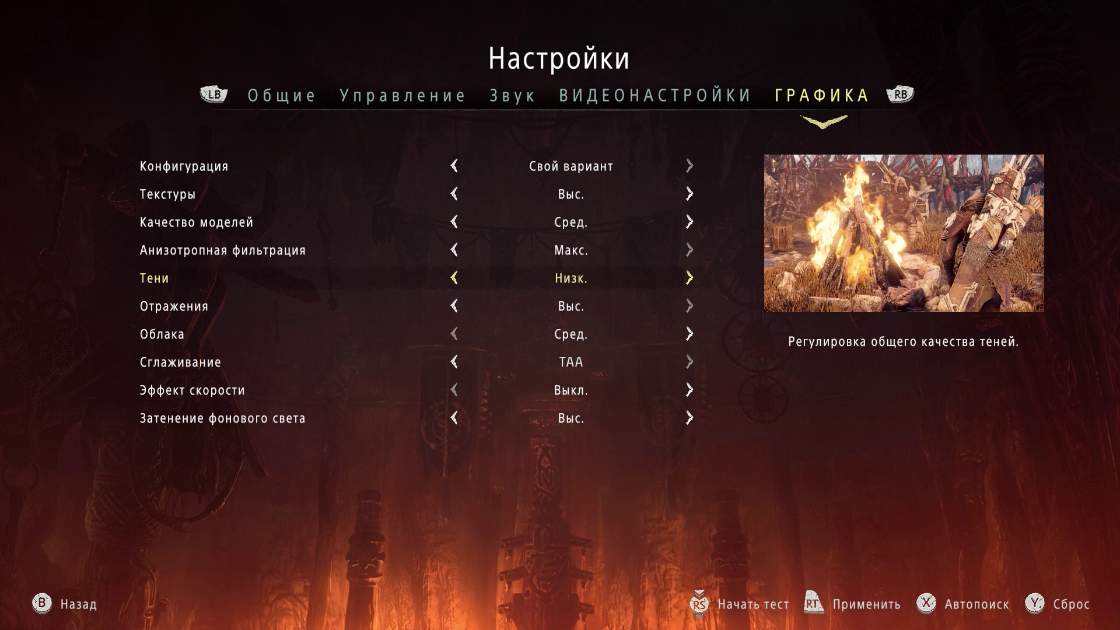
pyautogui.press('Left')
pyautogui.press('Right')
pyautogui.press('Down')
pyautogui.press('Left')
pyautogui.press('Left')
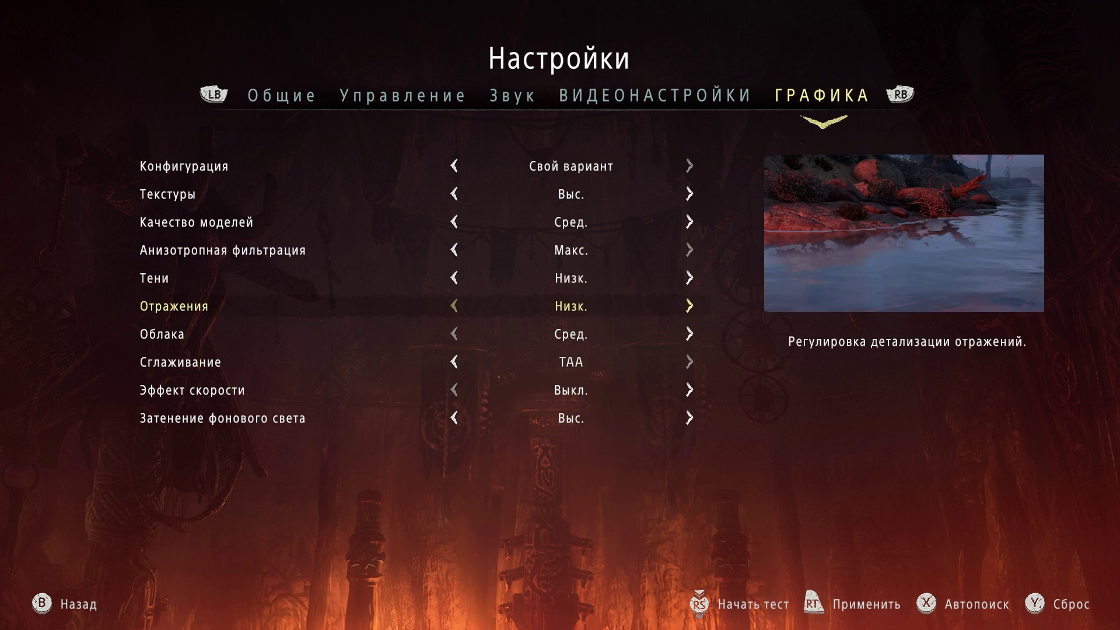
# - Set Сглаживание to Выкл. and adjust the Затенение фонового света level
pyautogui.press('Down')
pyautogui.press('Down')
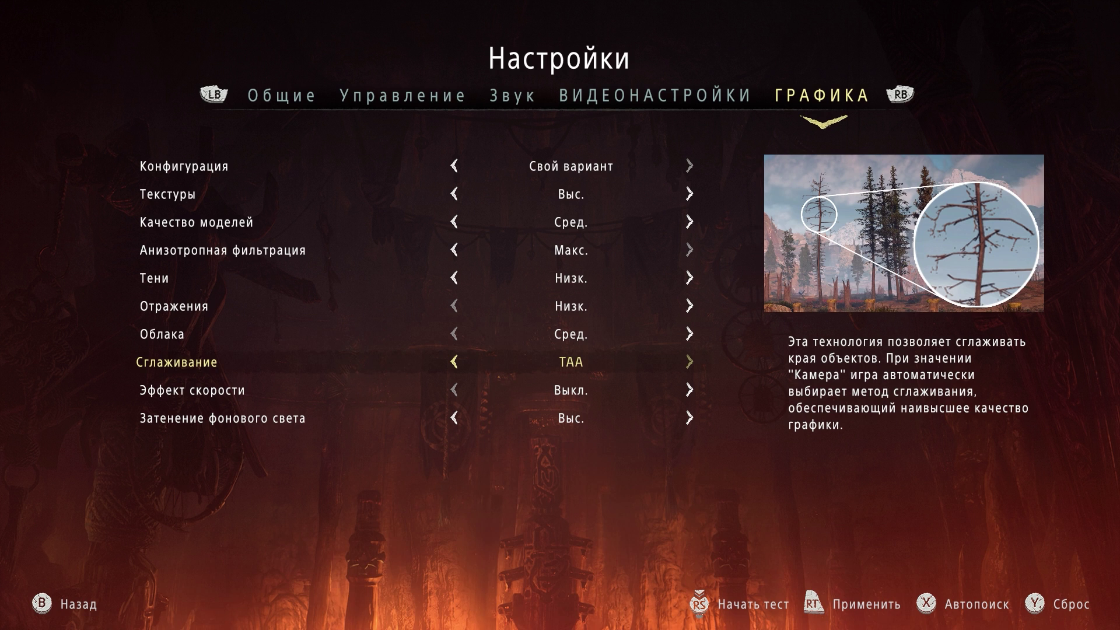
pyautogui.press('Left')
pyautogui.press('Left')
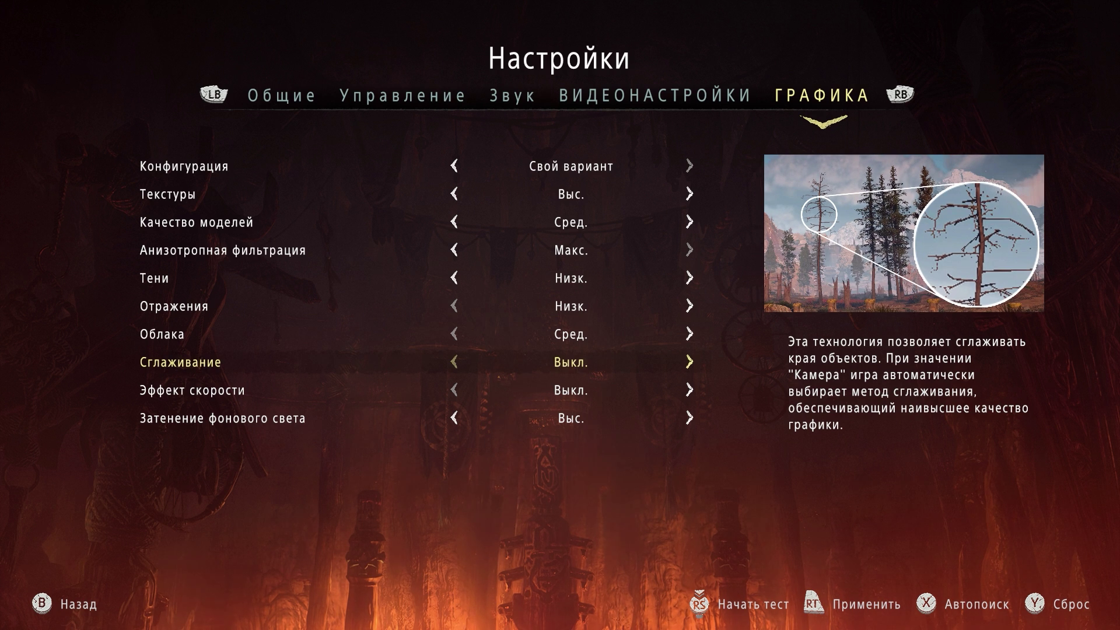
pyautogui.press('Right')
pyautogui.press('Left')
pyautogui.press('Down')
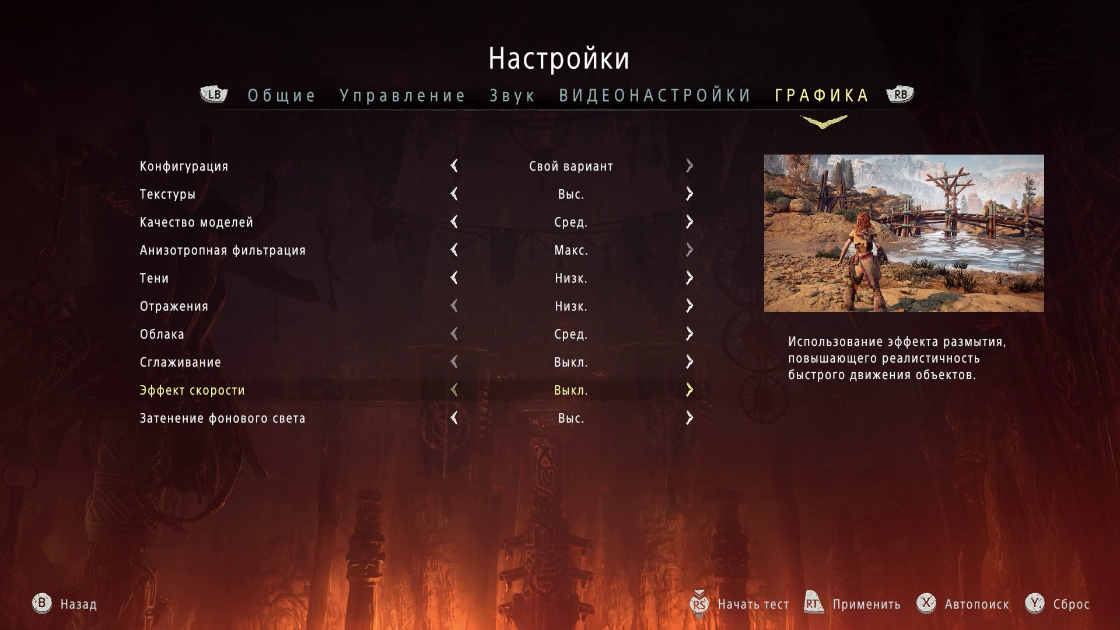
pyautogui.press('Down')
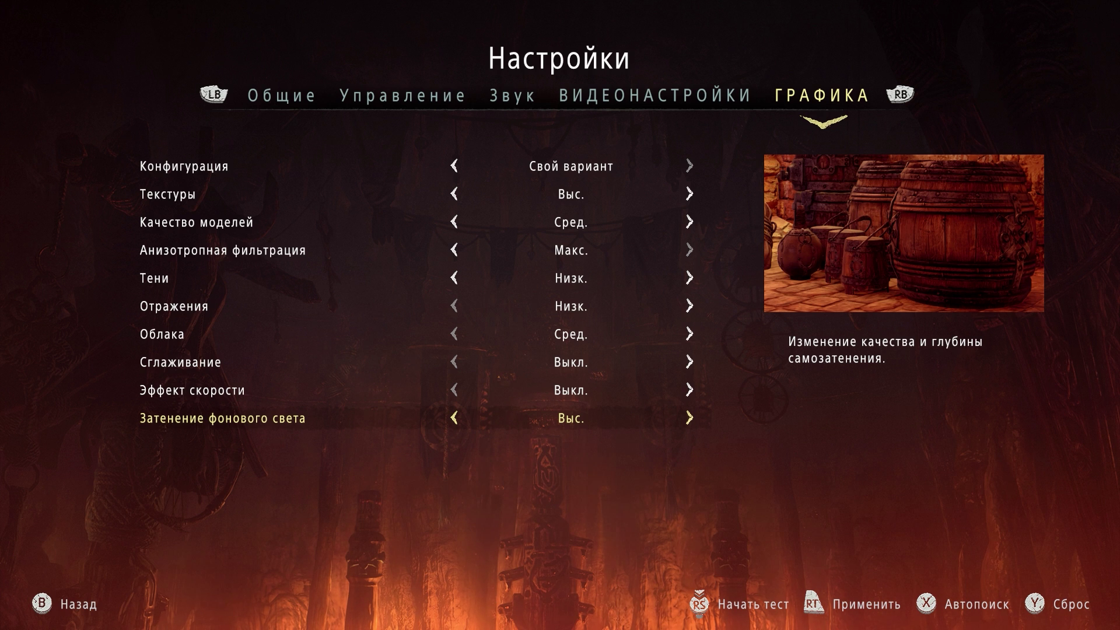
pyautogui.press('Right')
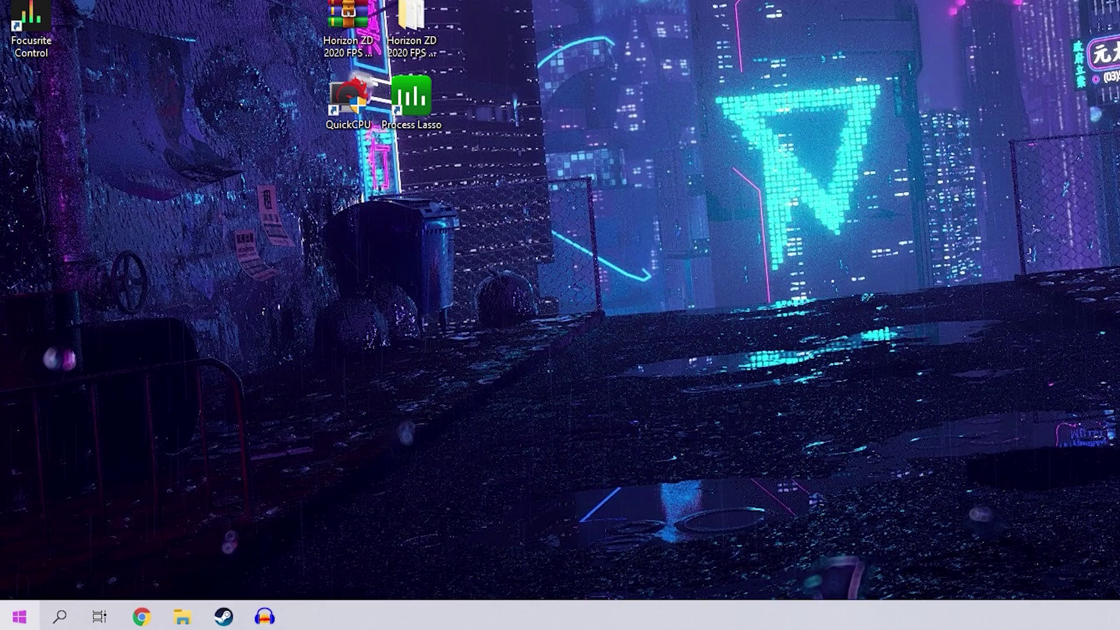
# - Switch to Windows settings, open the Игры section and review the options on the Меню игры and Клипы pages
pyautogui.rightClick(14, 618)
pyautogui.click(175, 469)
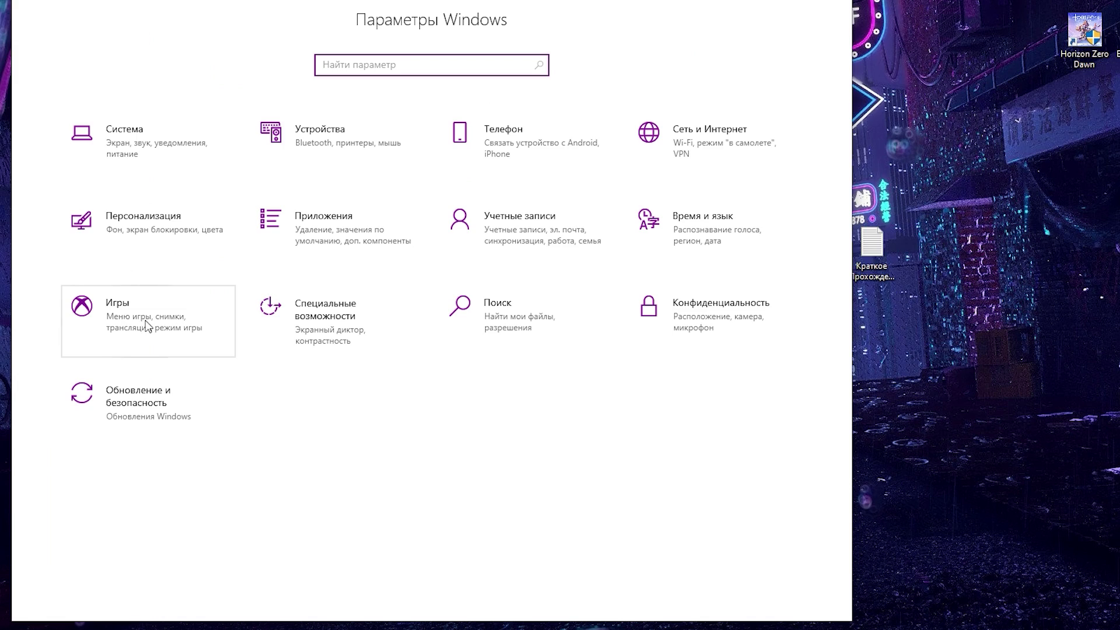
pyautogui.click(154, 254)
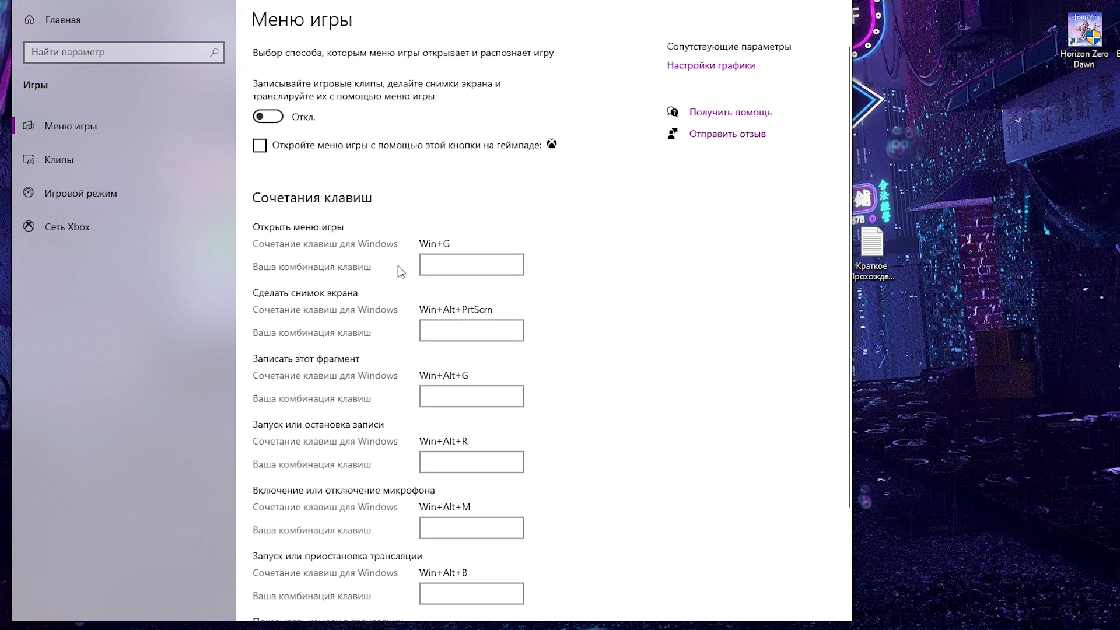
pyautogui.scroll(-3, 397, 265)
pyautogui.scroll(3, 352, 250)
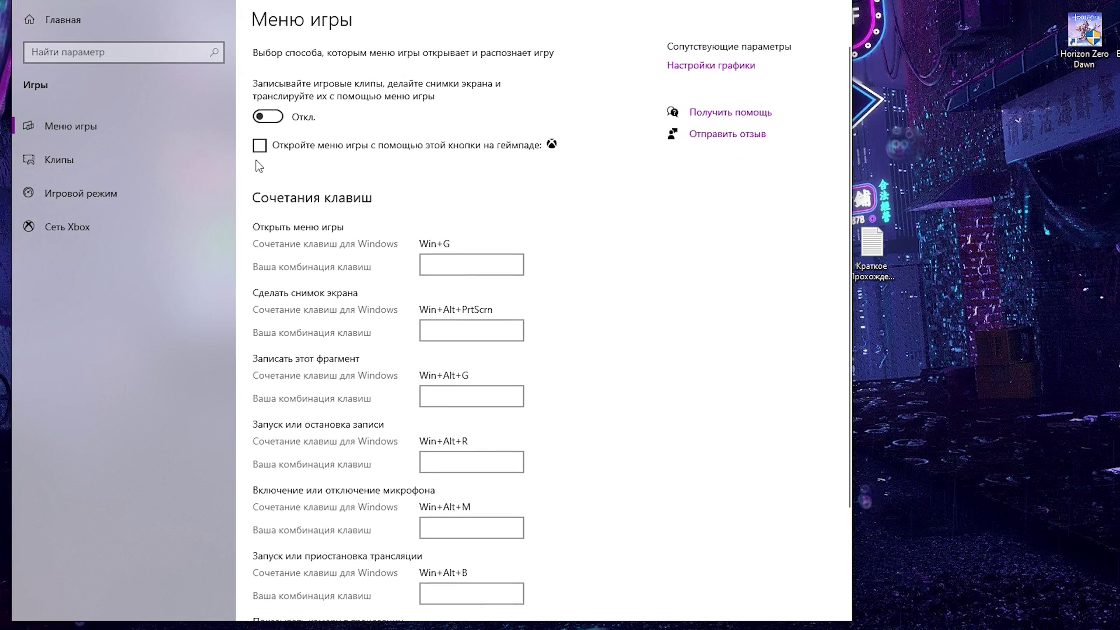
pyautogui.click(100, 160)
pyautogui.scroll(-4, 460, 307)
pyautogui.scroll(3, 480, 318)
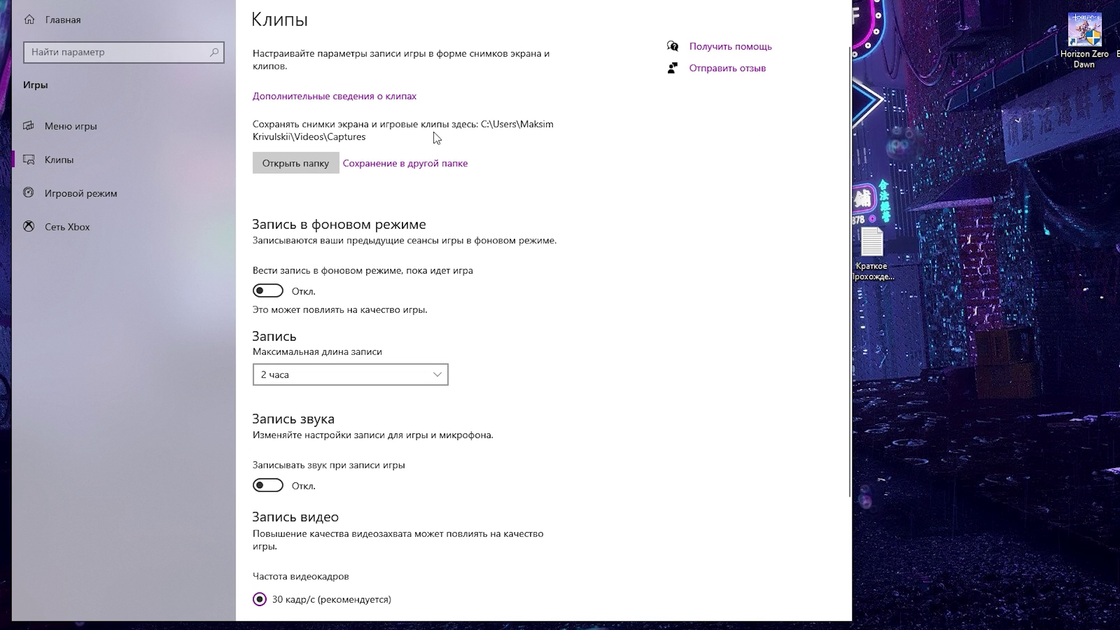
pyautogui.scroll(-2, 408, 484)
pyautogui.scroll(2, 380, 420)
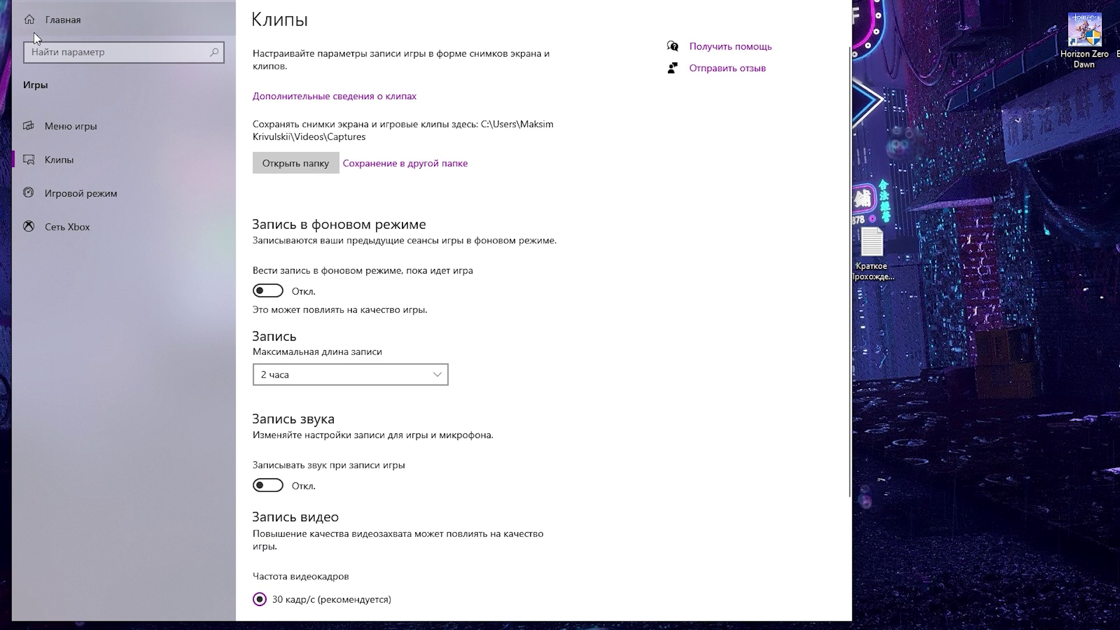
# - Open the Камера page of the Конфиденциальность settings and switch app access to the camera on and back off
pyautogui.click(79, 26)
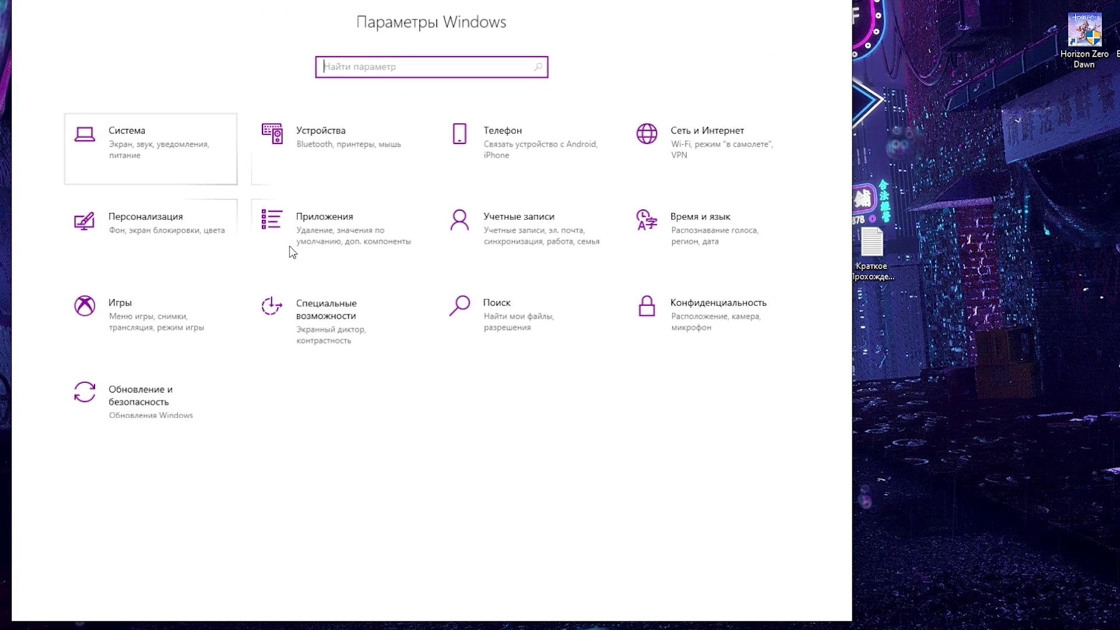
pyautogui.click(722, 339)
pyautogui.scroll(-3, 202, 306)
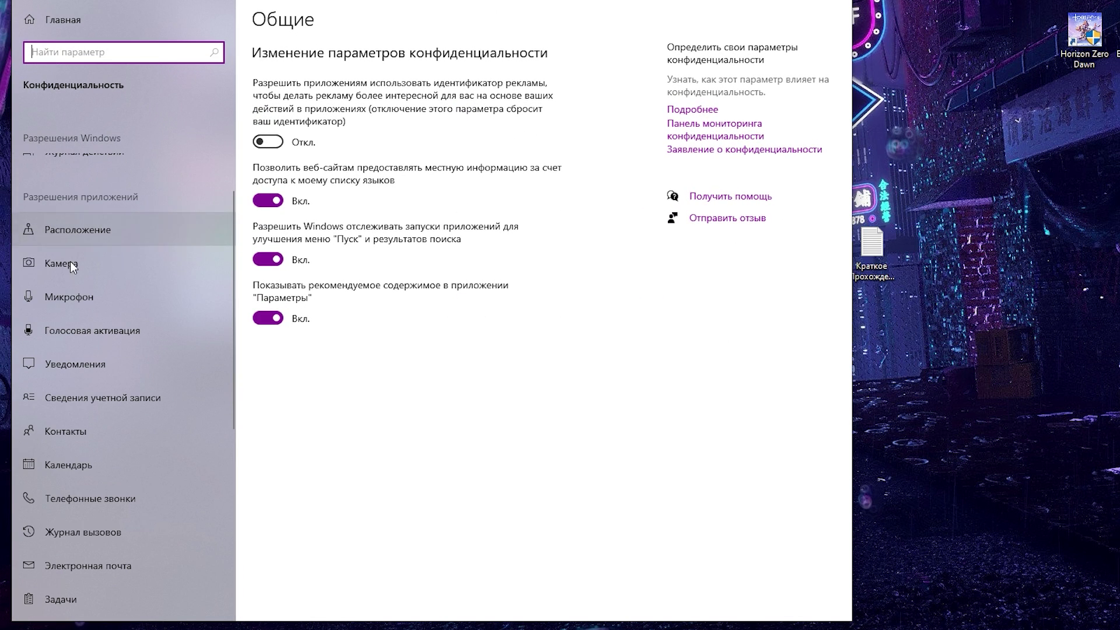
pyautogui.click(109, 272)
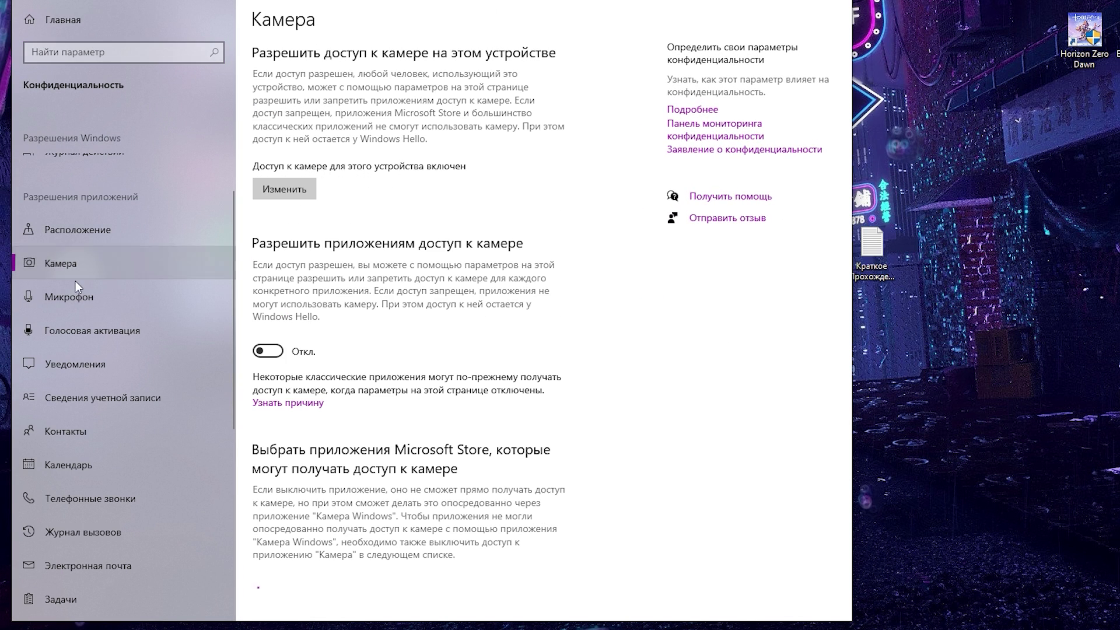
pyautogui.click(269, 352)
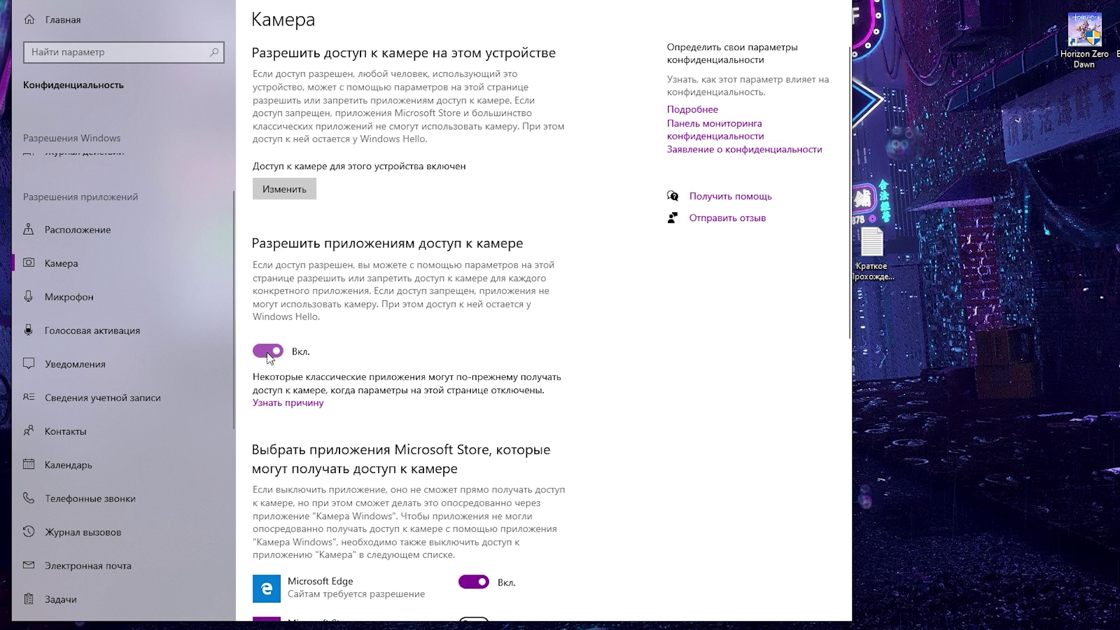
pyautogui.click(271, 353)
# - Review the app permission pages for Микрофон, Контакты, Календарь, Телефонные звонки, Обмен сообщениями and Радио
pyautogui.click(118, 301)
pyautogui.scroll(-3, 157, 233)
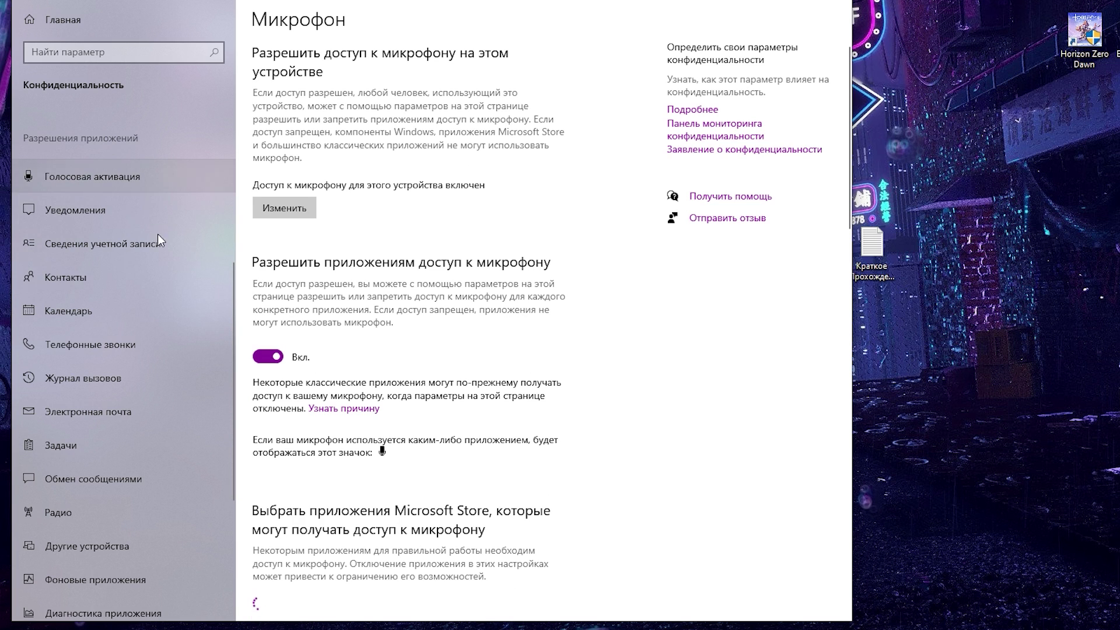
pyautogui.click(111, 277)
pyautogui.click(118, 311)
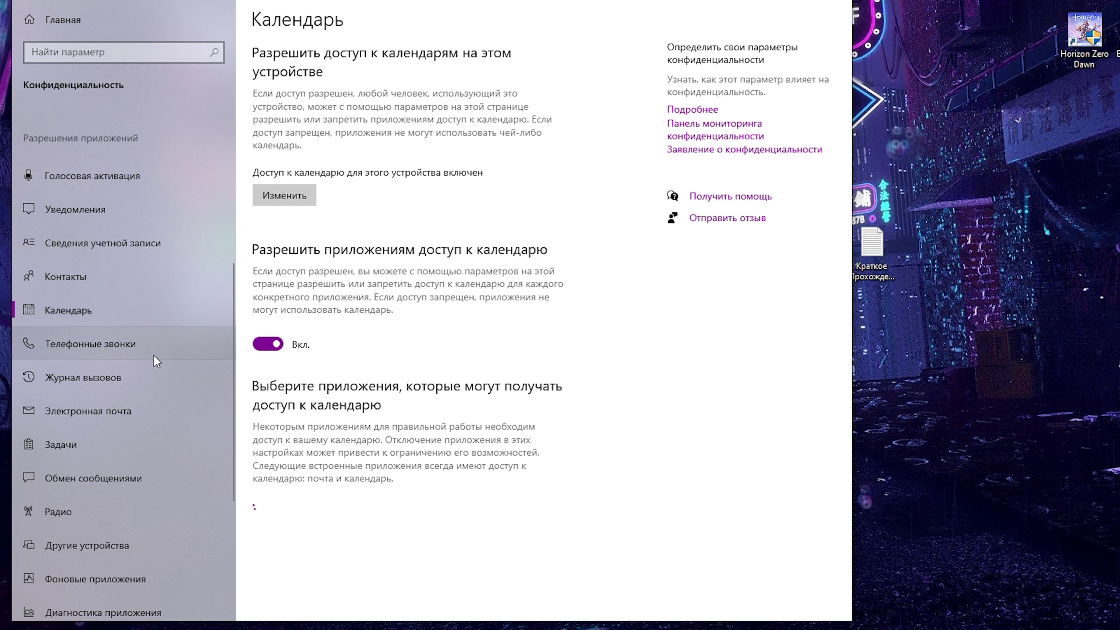
pyautogui.click(153, 350)
pyautogui.scroll(-3, 153, 354)
pyautogui.click(120, 324)
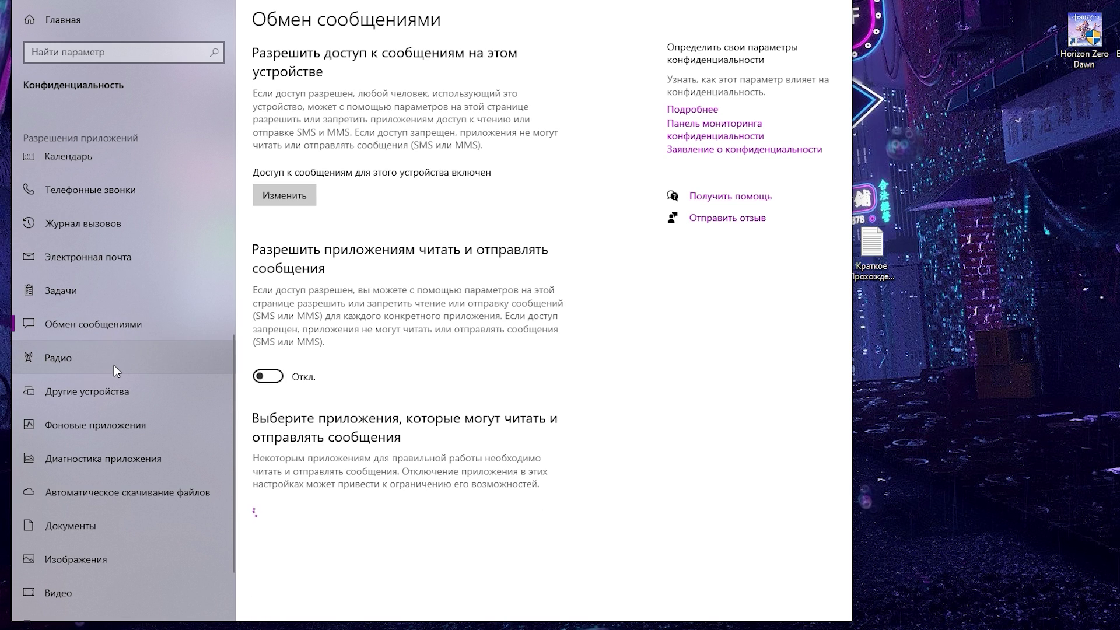
pyautogui.click(114, 364)
pyautogui.scroll(-3, 136, 413)
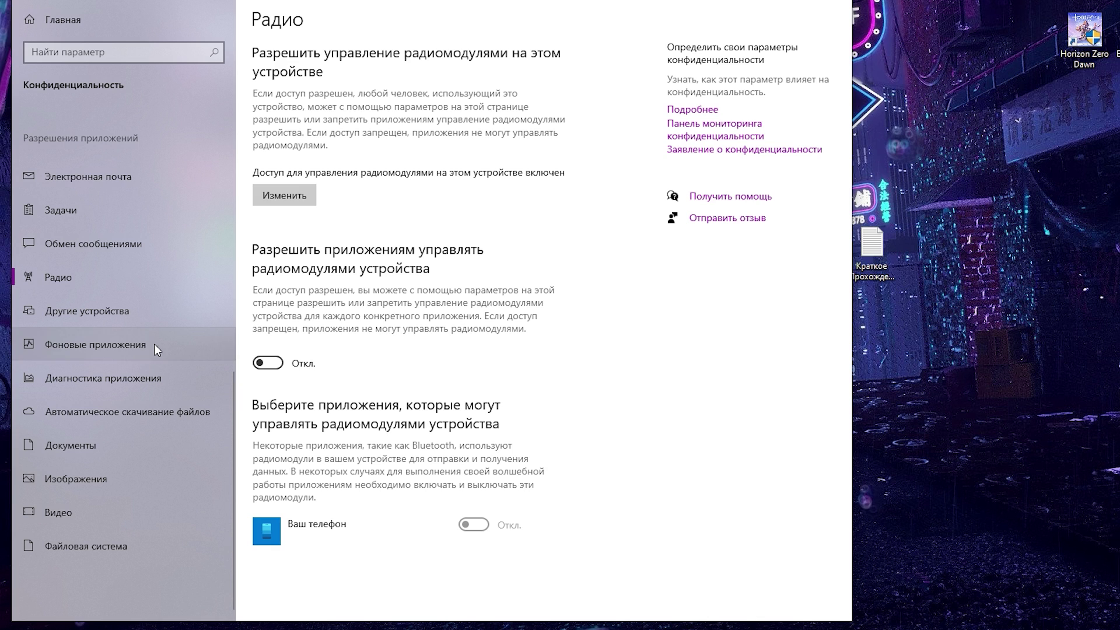
# - Open the Фоновые приложения page and review which apps are allowed to run in the background
pyautogui.click(163, 360)
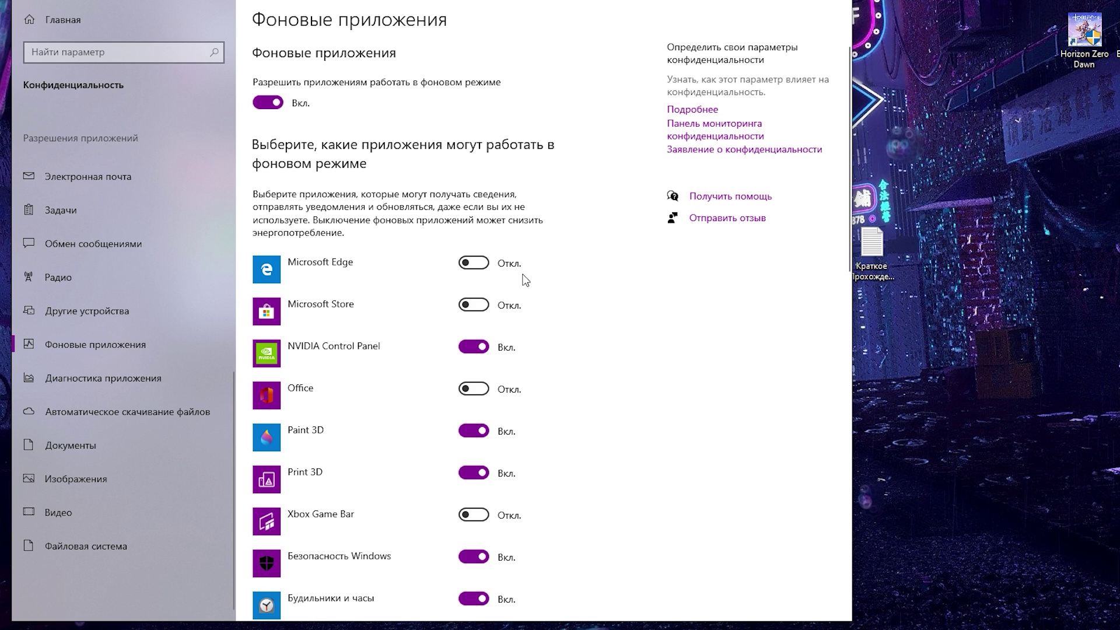
pyautogui.scroll(-5, 344, 327)
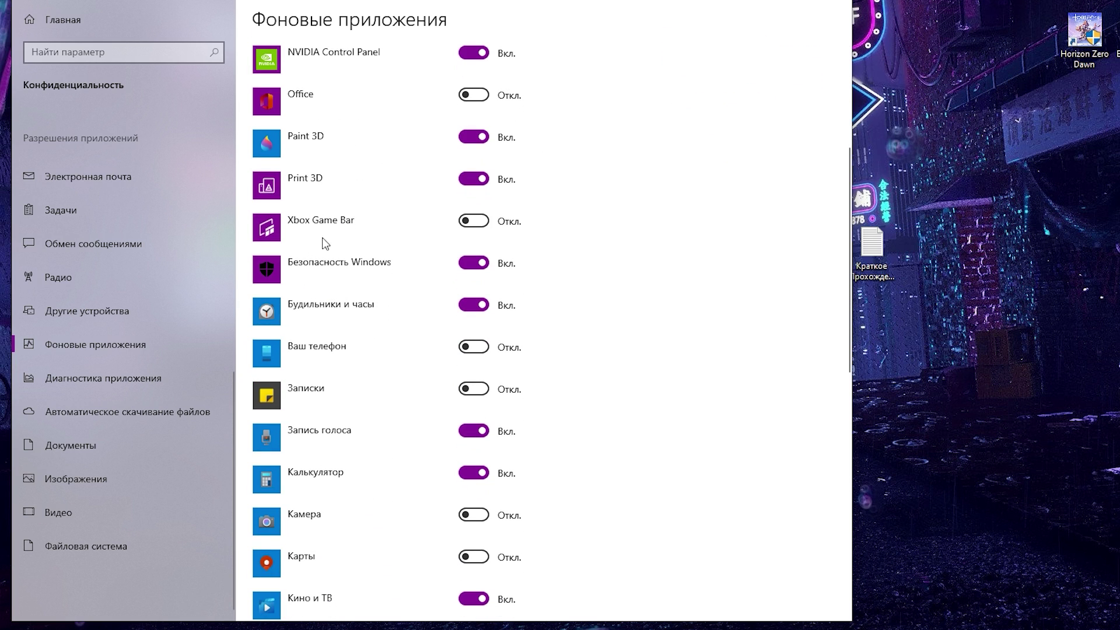
pyautogui.scroll(-2, 512, 296)
pyautogui.scroll(-7, 518, 377)
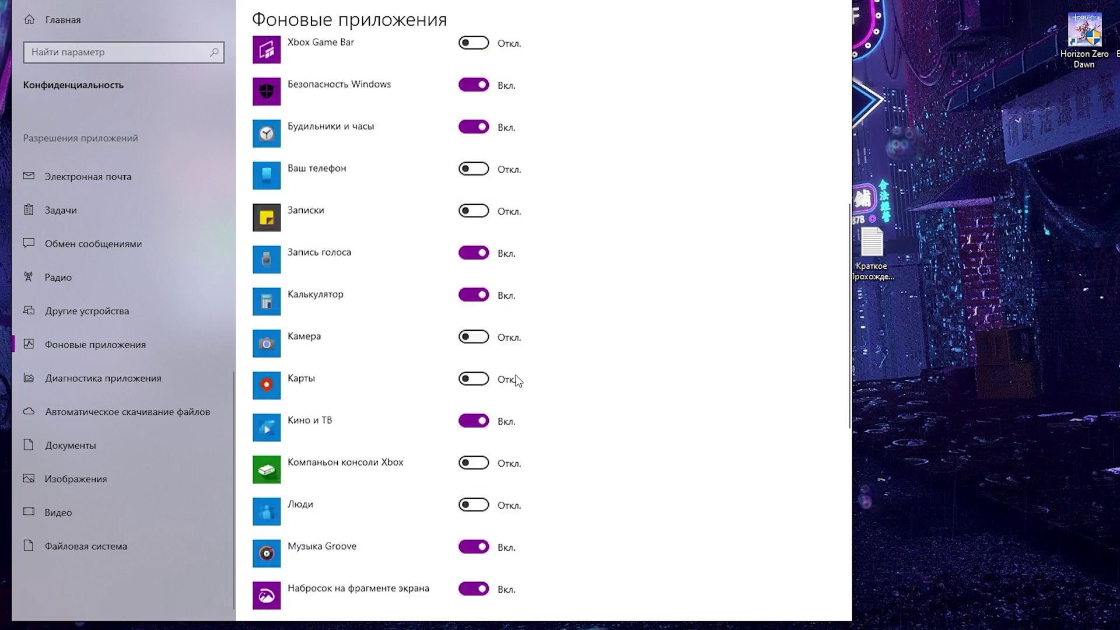
pyautogui.scroll(-3, 530, 374)
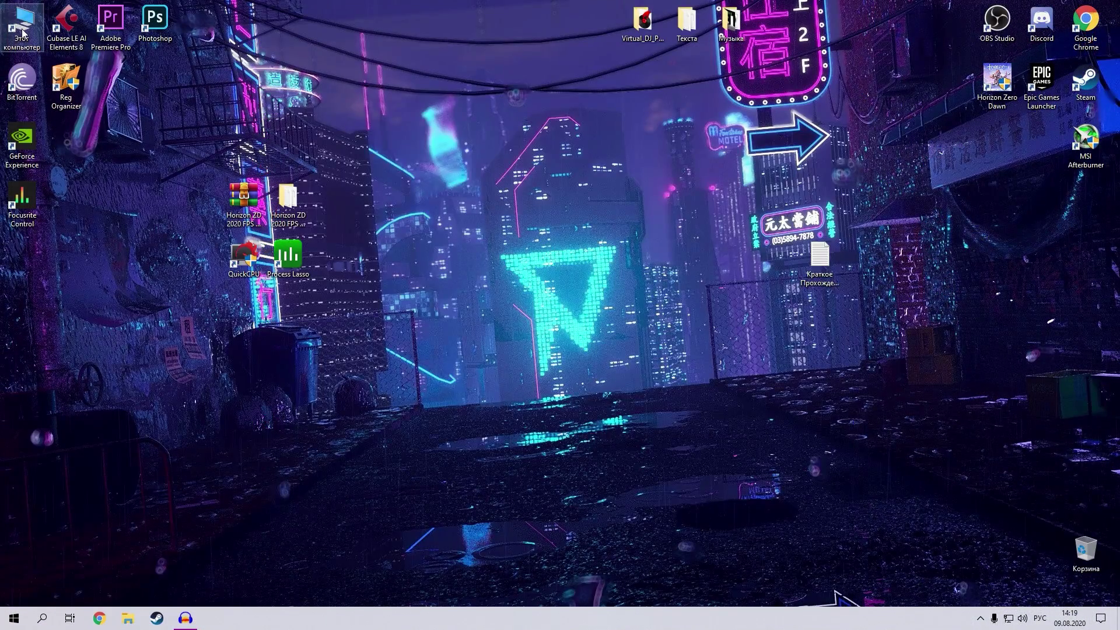
# - Switch to File Explorer and open the Быстродействие options from this computer's Дополнительные параметры системы
pyautogui.press('super+e')
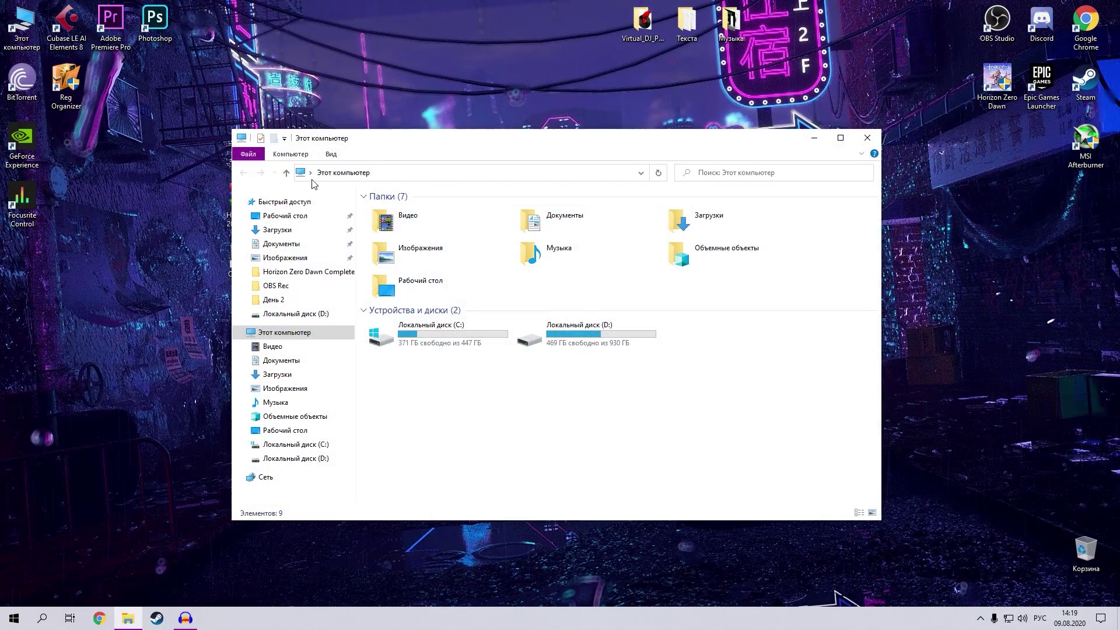
pyautogui.click(290, 154)
pyautogui.click(605, 185)
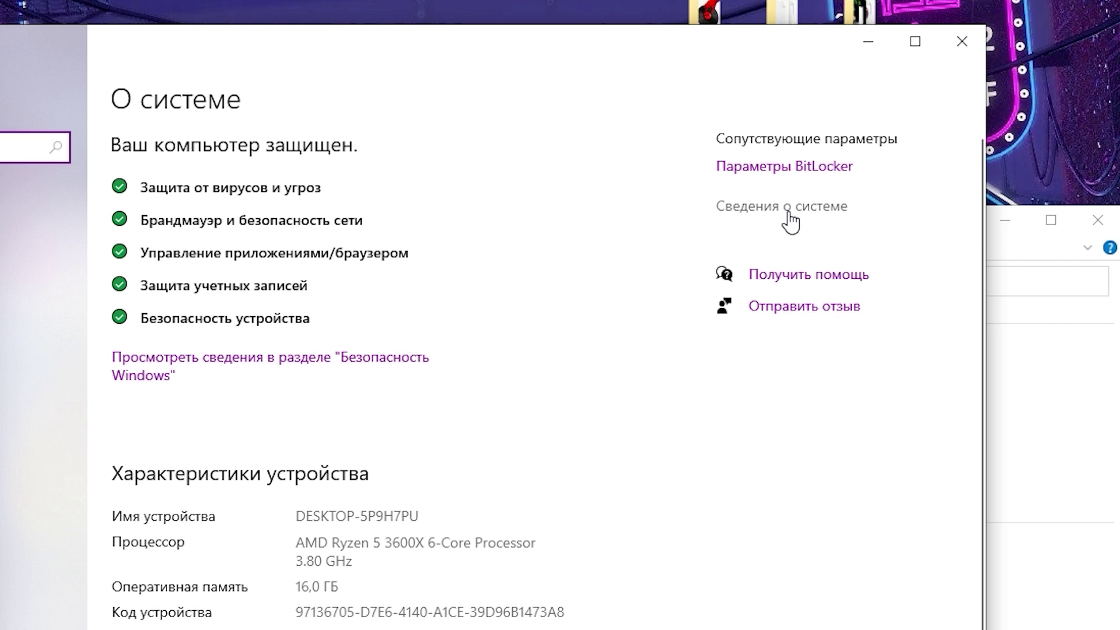
pyautogui.click(694, 202)
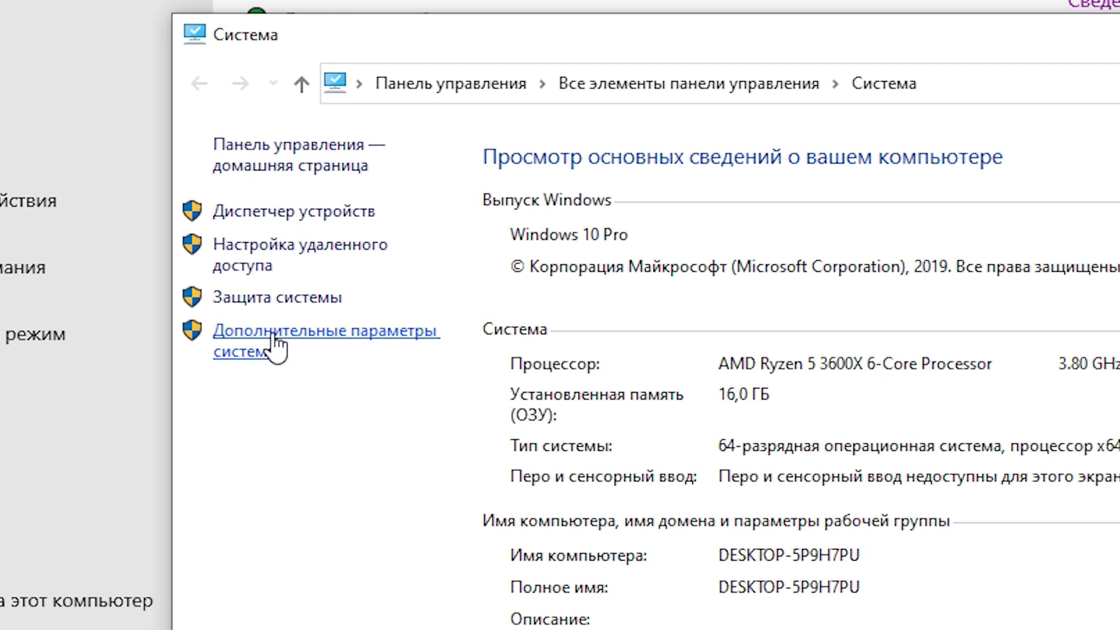
pyautogui.click(275, 344)
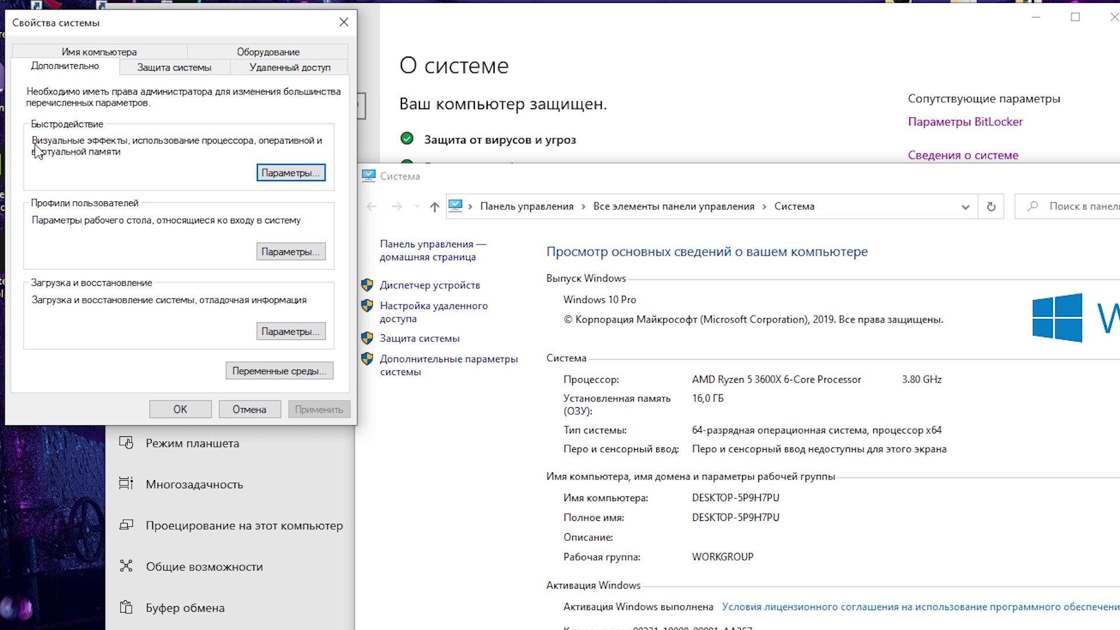
pyautogui.click(298, 172)
# - Set visual effects to Обеспечить наилучшее быстродействие, re-enable only Сглаживание неровностей экранных шрифтов, and open the Дополнительно performance options
pyautogui.click(114, 253)
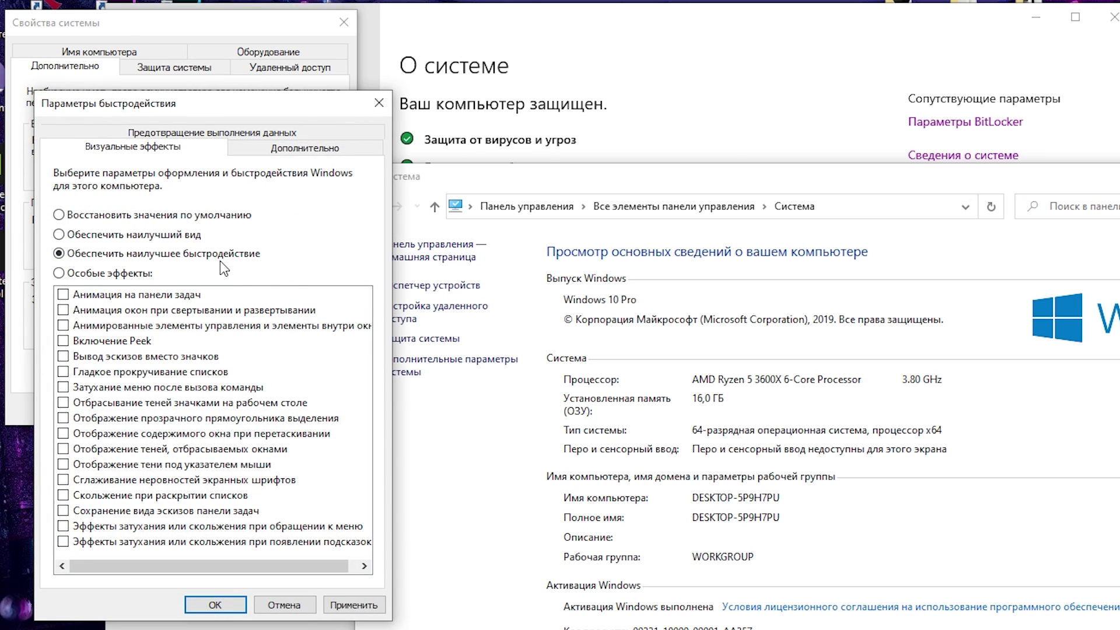
pyautogui.click(82, 480)
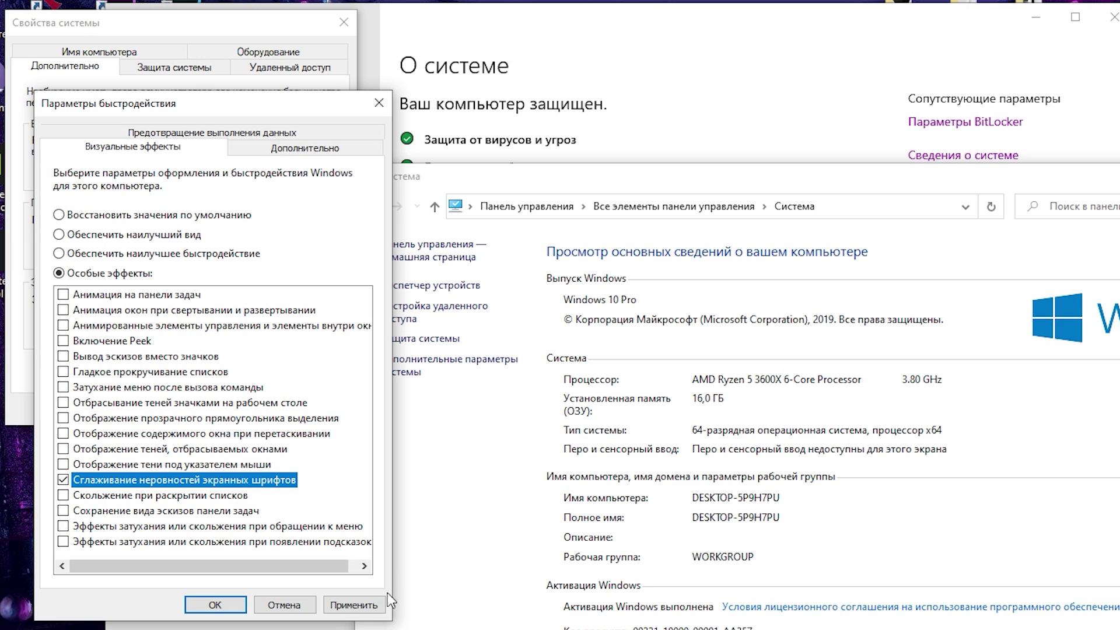
pyautogui.click(292, 149)
pyautogui.click(319, 382)
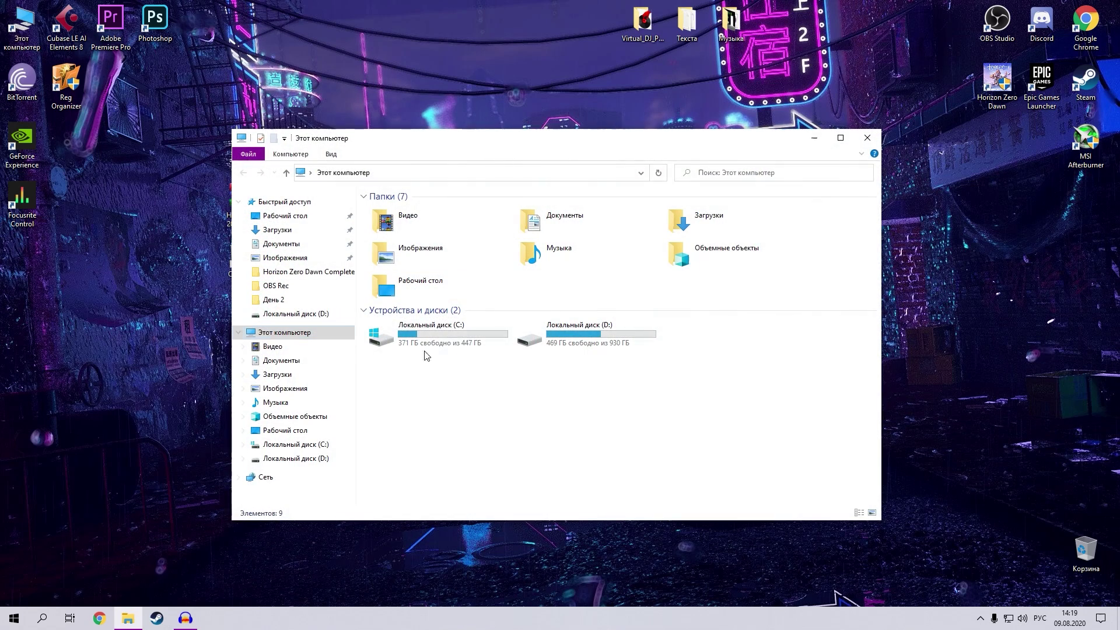
# - Open the user's profile folder under Пользователи on drive C and check the Скрытые элементы display option
pyautogui.doubleClick(462, 339)
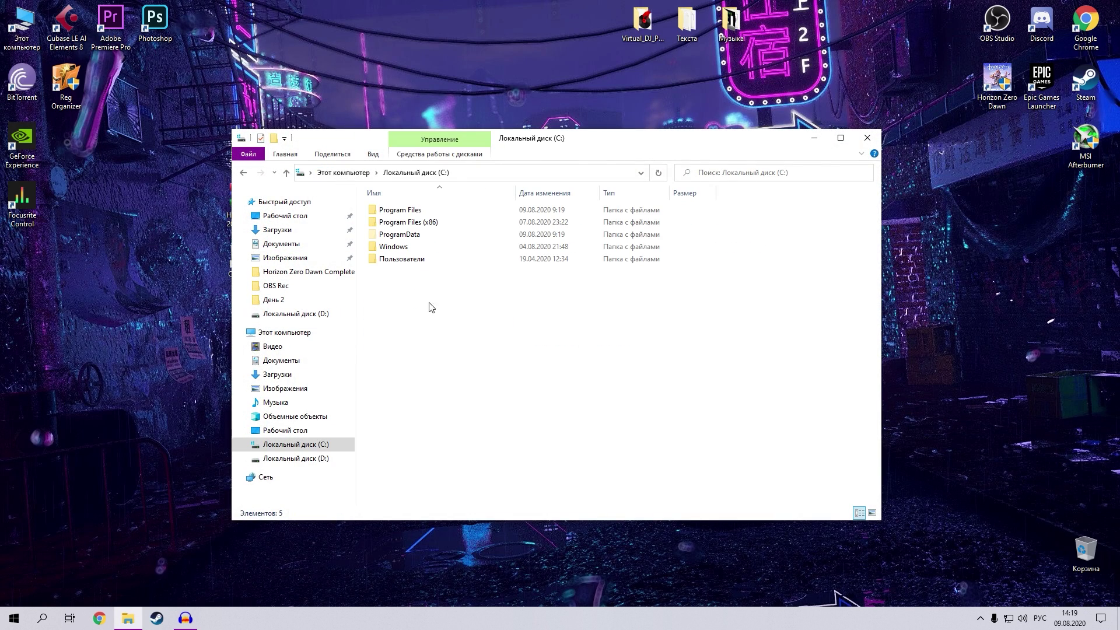
pyautogui.doubleClick(408, 260)
pyautogui.doubleClick(383, 205)
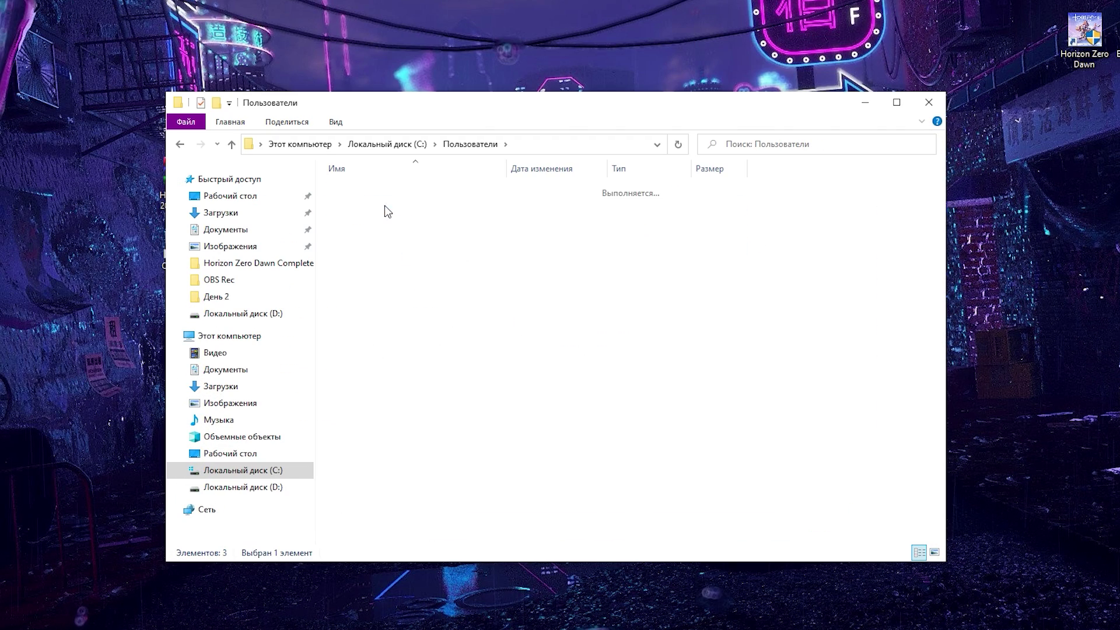
pyautogui.click(368, 205)
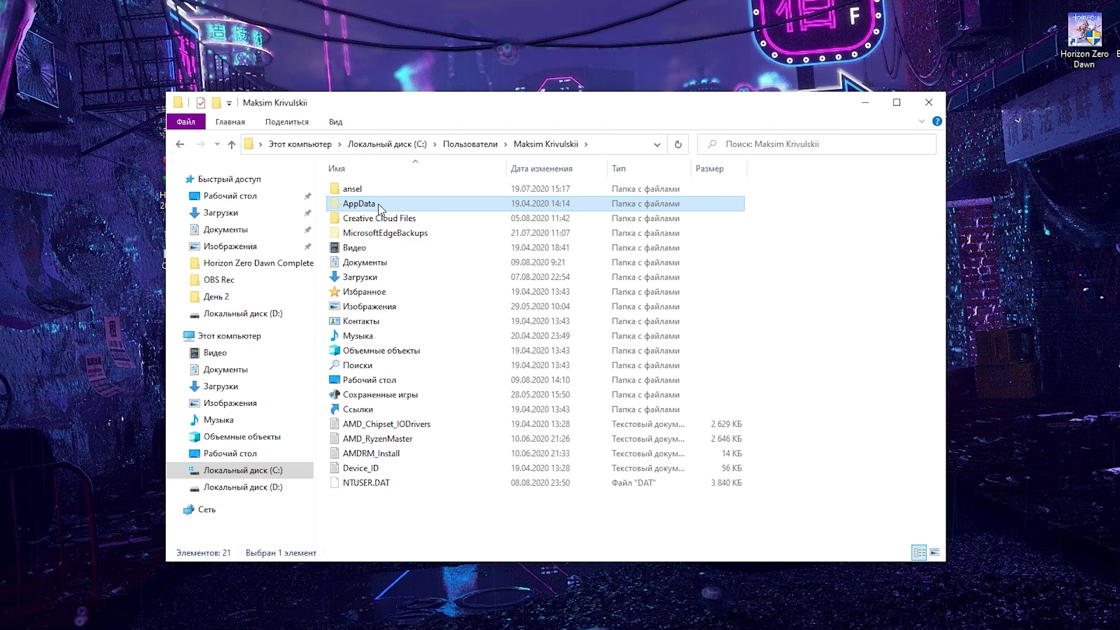
pyautogui.click(336, 120)
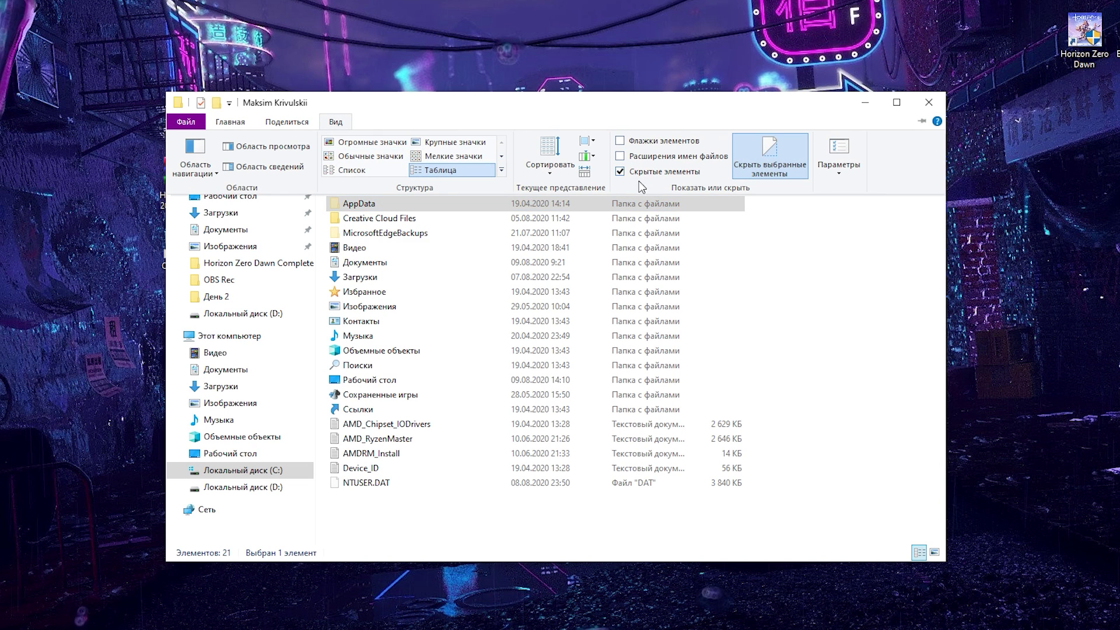
# - Open the Temp folder inside AppData\Local of the user's profile
pyautogui.doubleClick(426, 203)
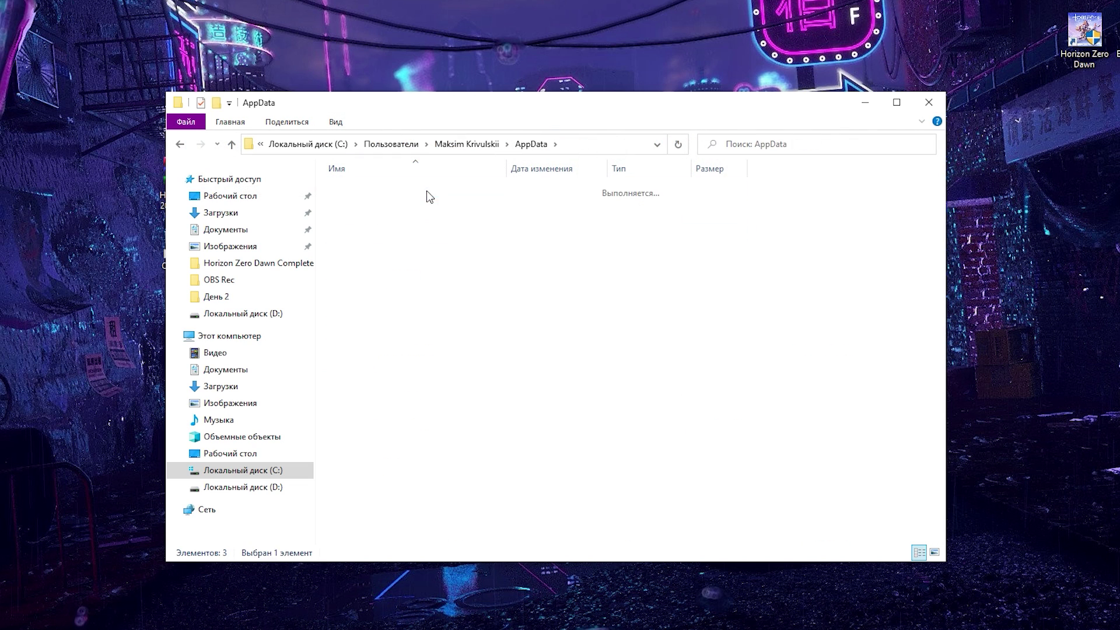
pyautogui.doubleClick(426, 189)
pyautogui.scroll(-4, 445, 382)
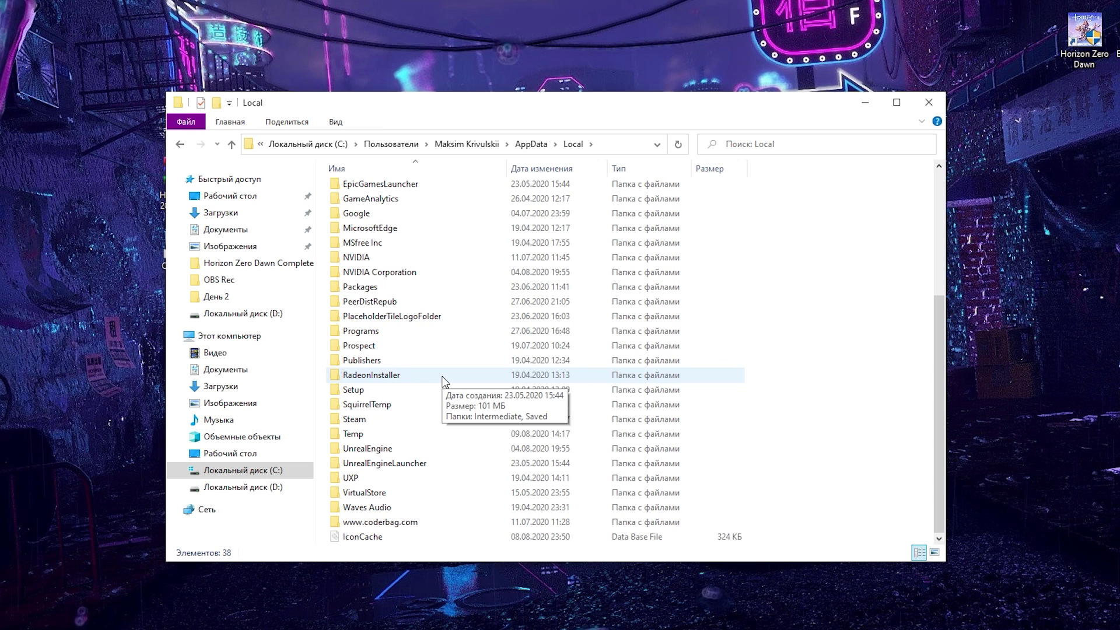
pyautogui.doubleClick(381, 434)
# - Delete all files and folders in Temp and empty the Корзина
pyautogui.hotkey('ctrl', 'a')
pyautogui.scroll(-8, 795, 237)
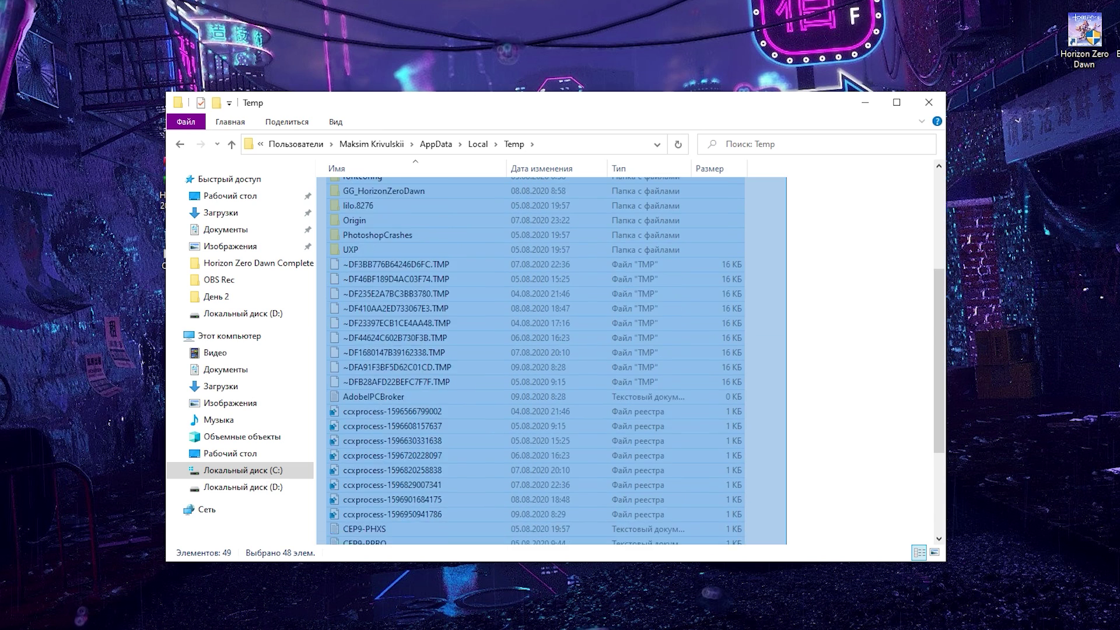
pyautogui.rightClick(509, 320)
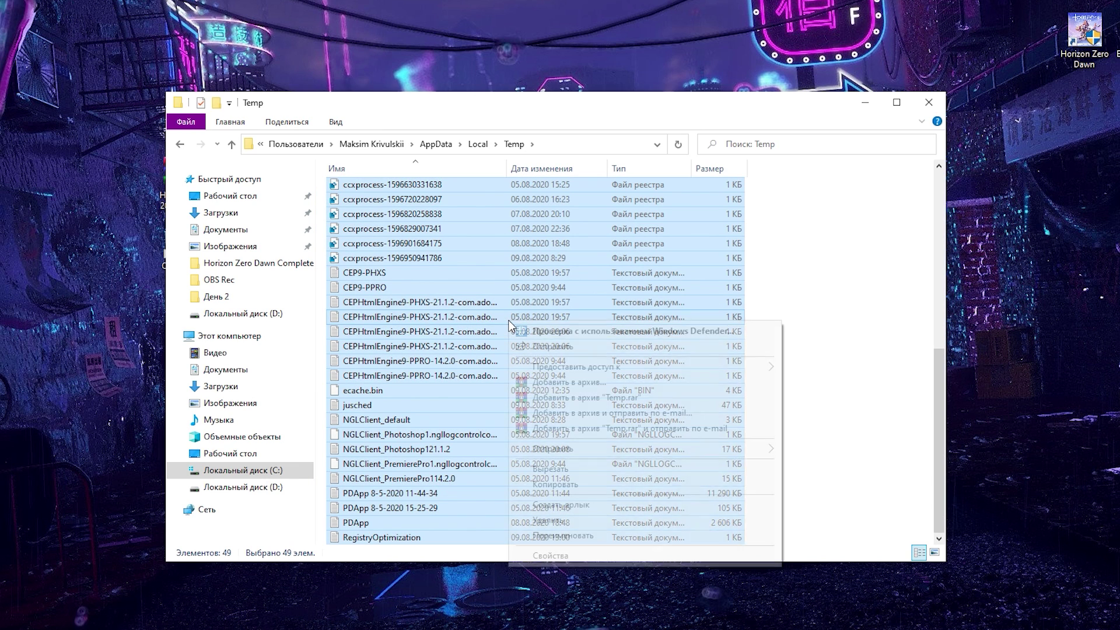
pyautogui.click(580, 520)
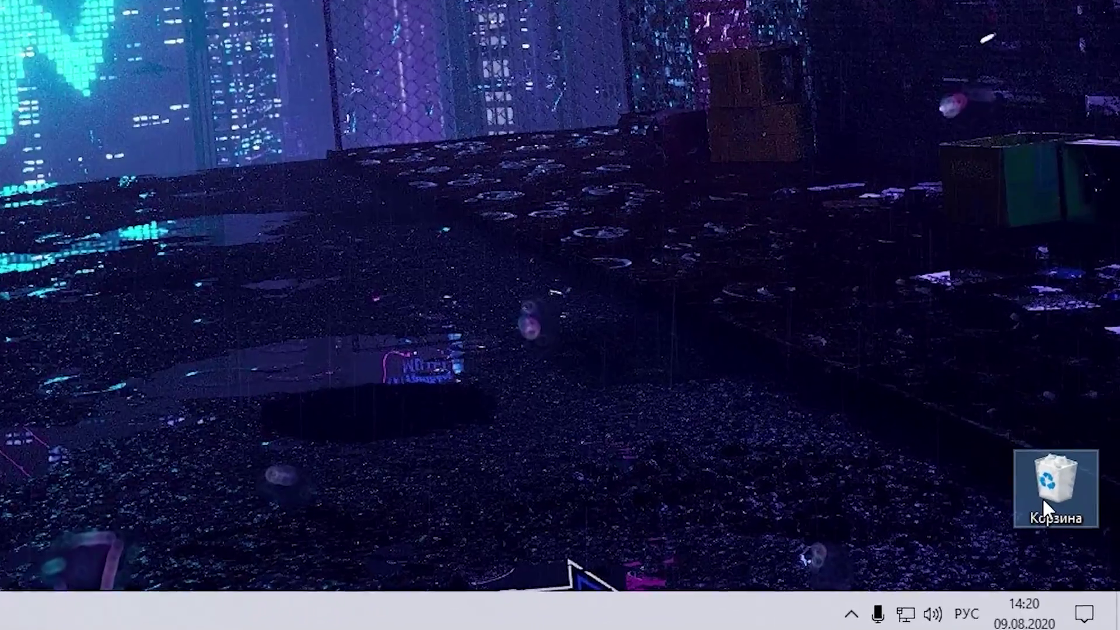
pyautogui.rightClick(1042, 498)
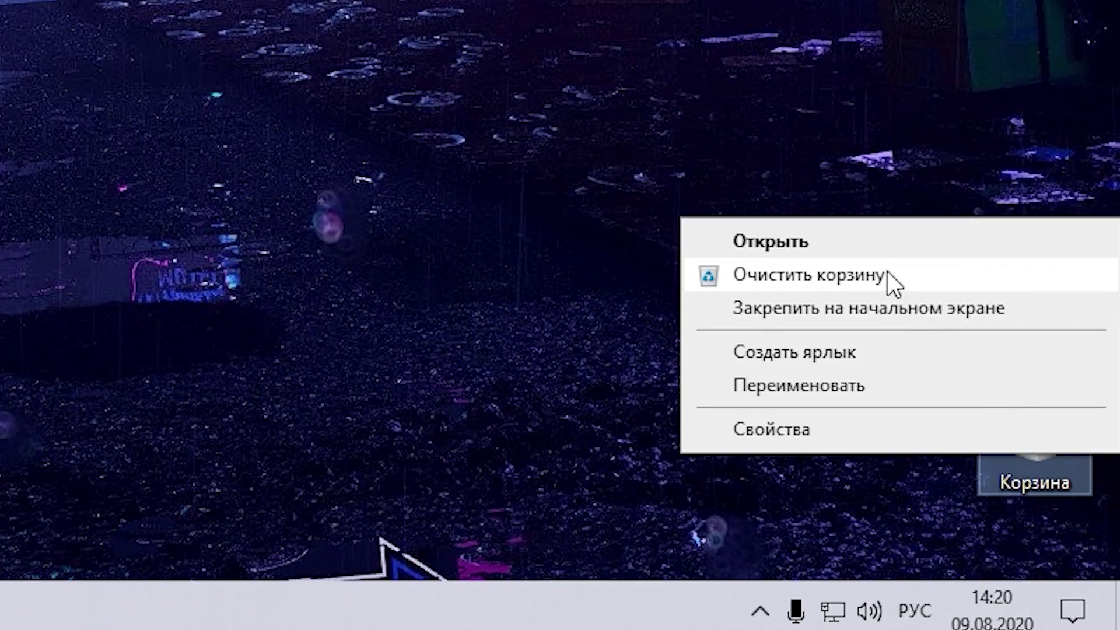
pyautogui.click(893, 280)
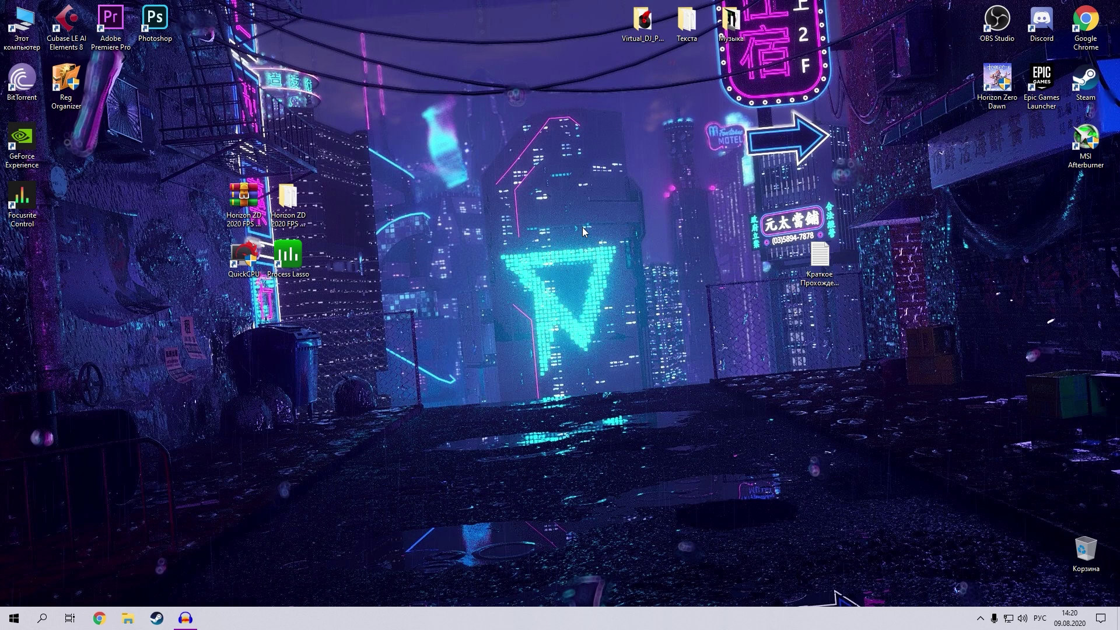
pyautogui.rightClick(580, 232)
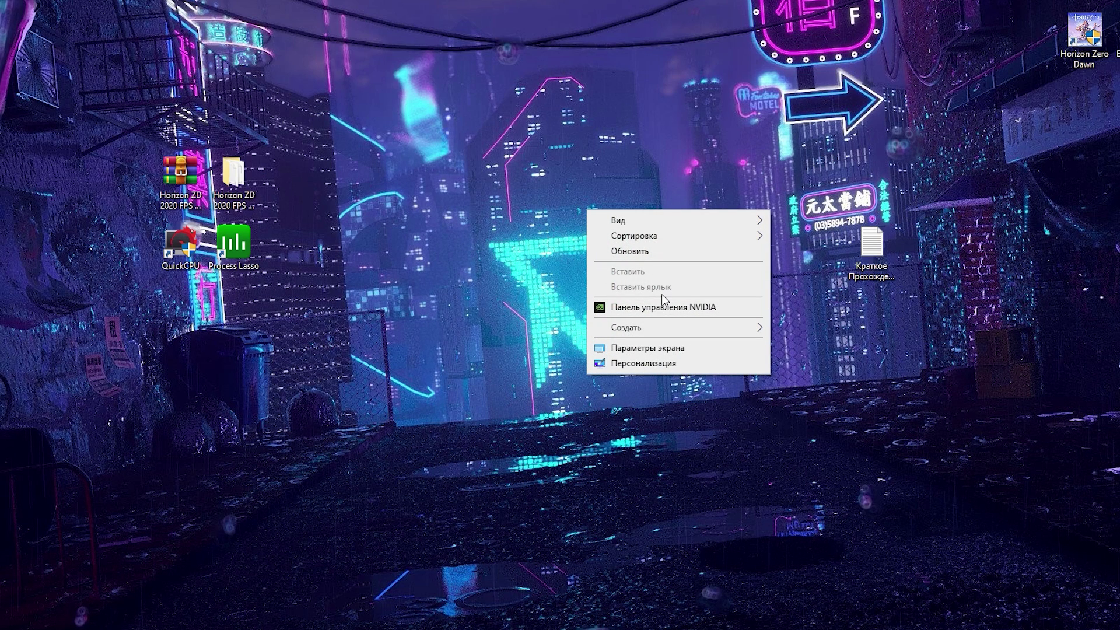
pyautogui.click(619, 208)
pyautogui.rightClick(731, 200)
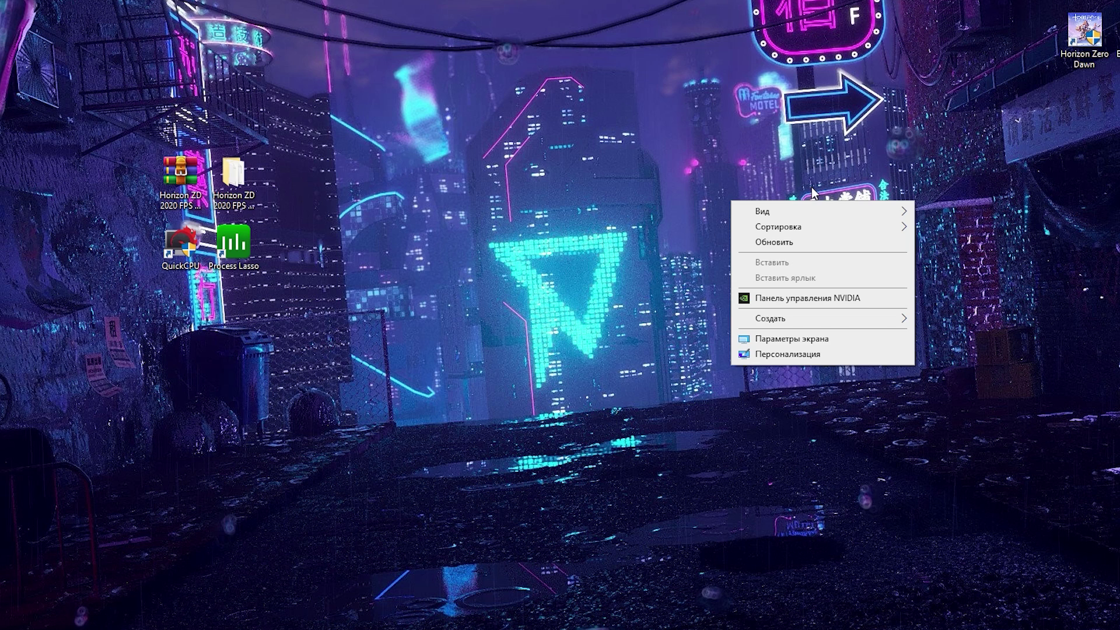
pyautogui.click(774, 241)
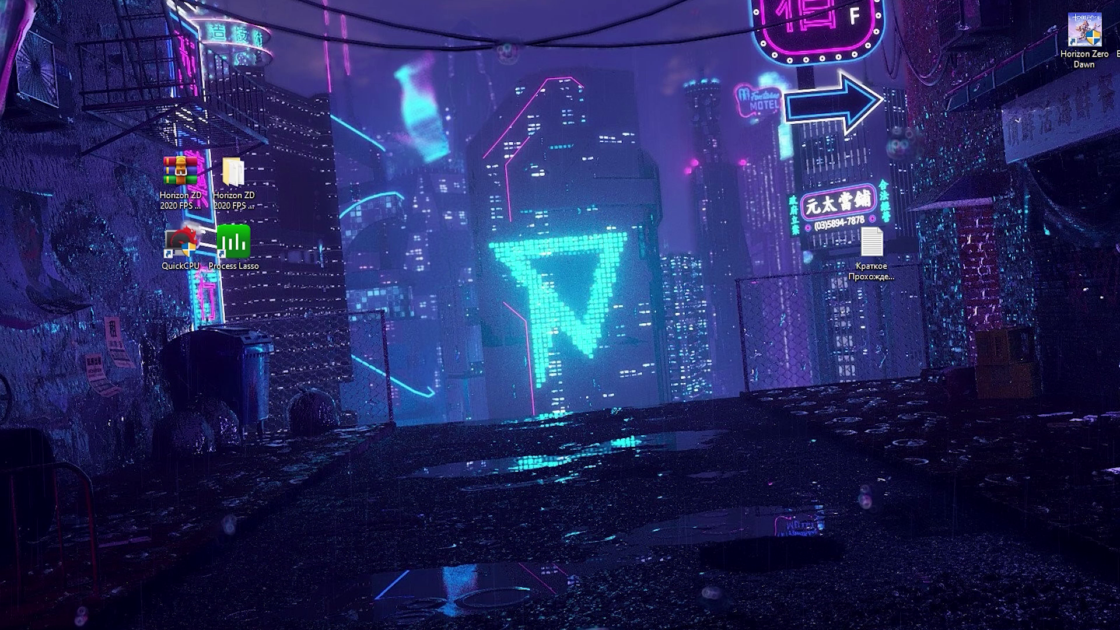
# - Switch to GeForce Experience, check for graphics driver updates, and close the program
pyautogui.doubleClick(24, 116)
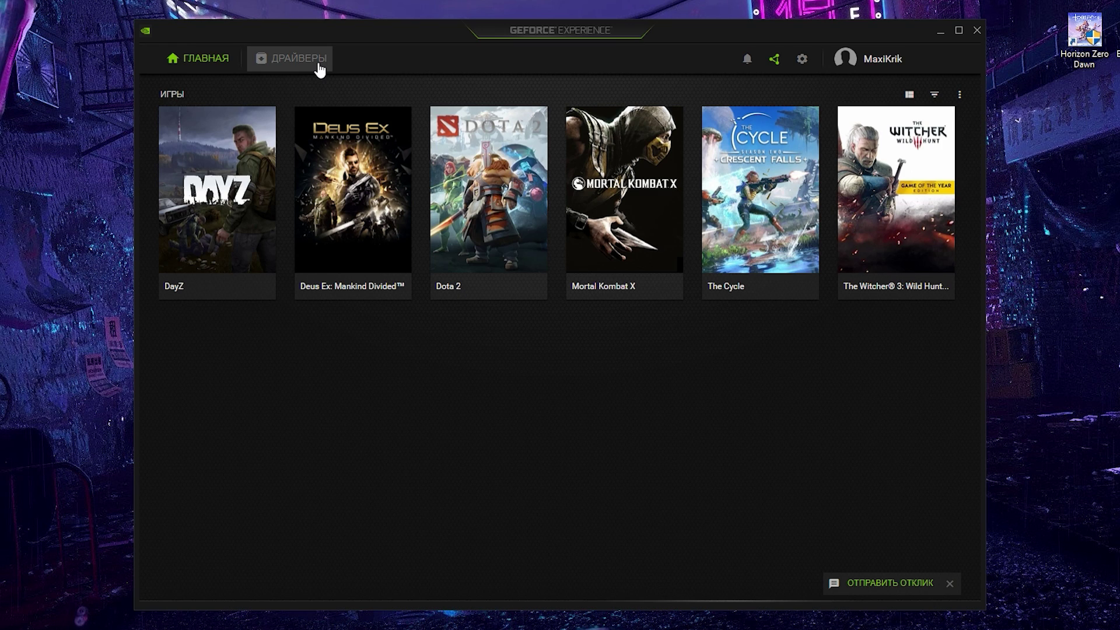
pyautogui.click(319, 69)
pyautogui.click(837, 100)
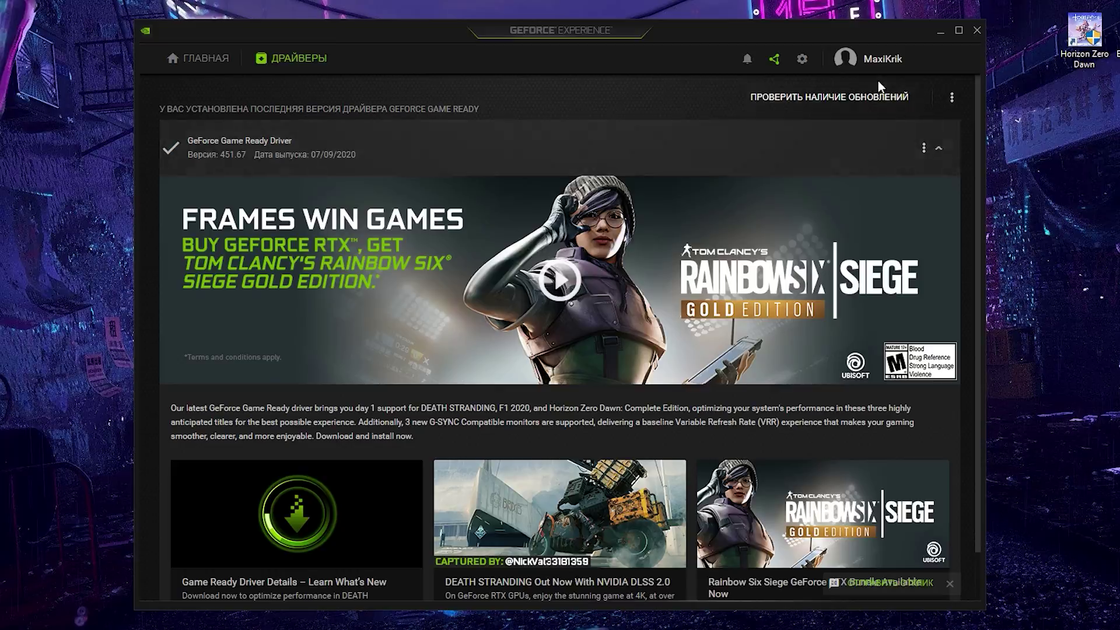
pyautogui.click(978, 31)
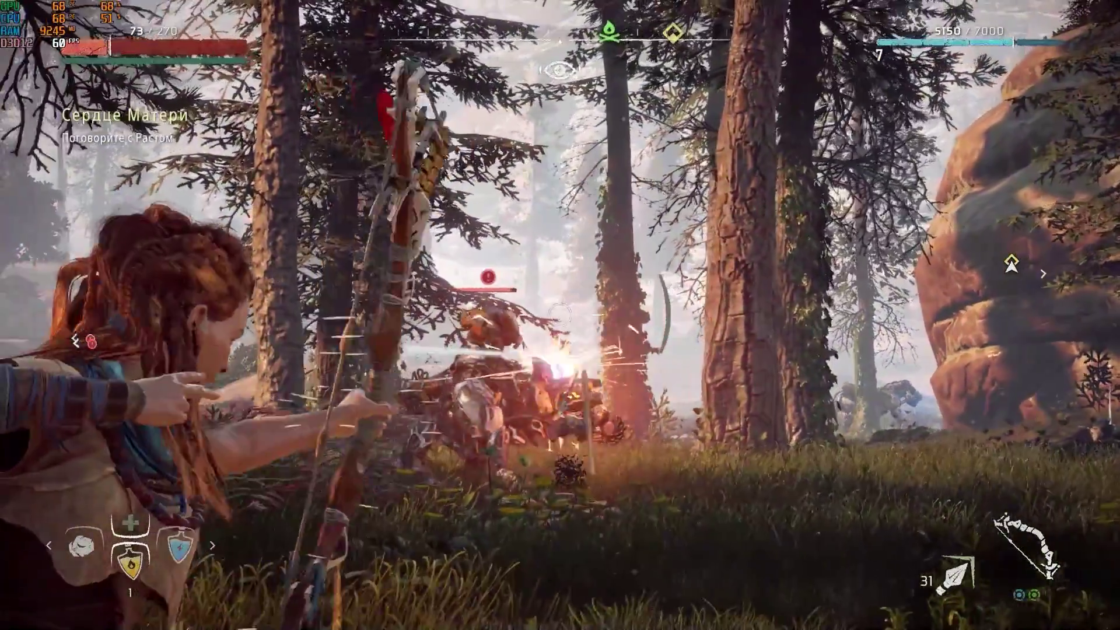